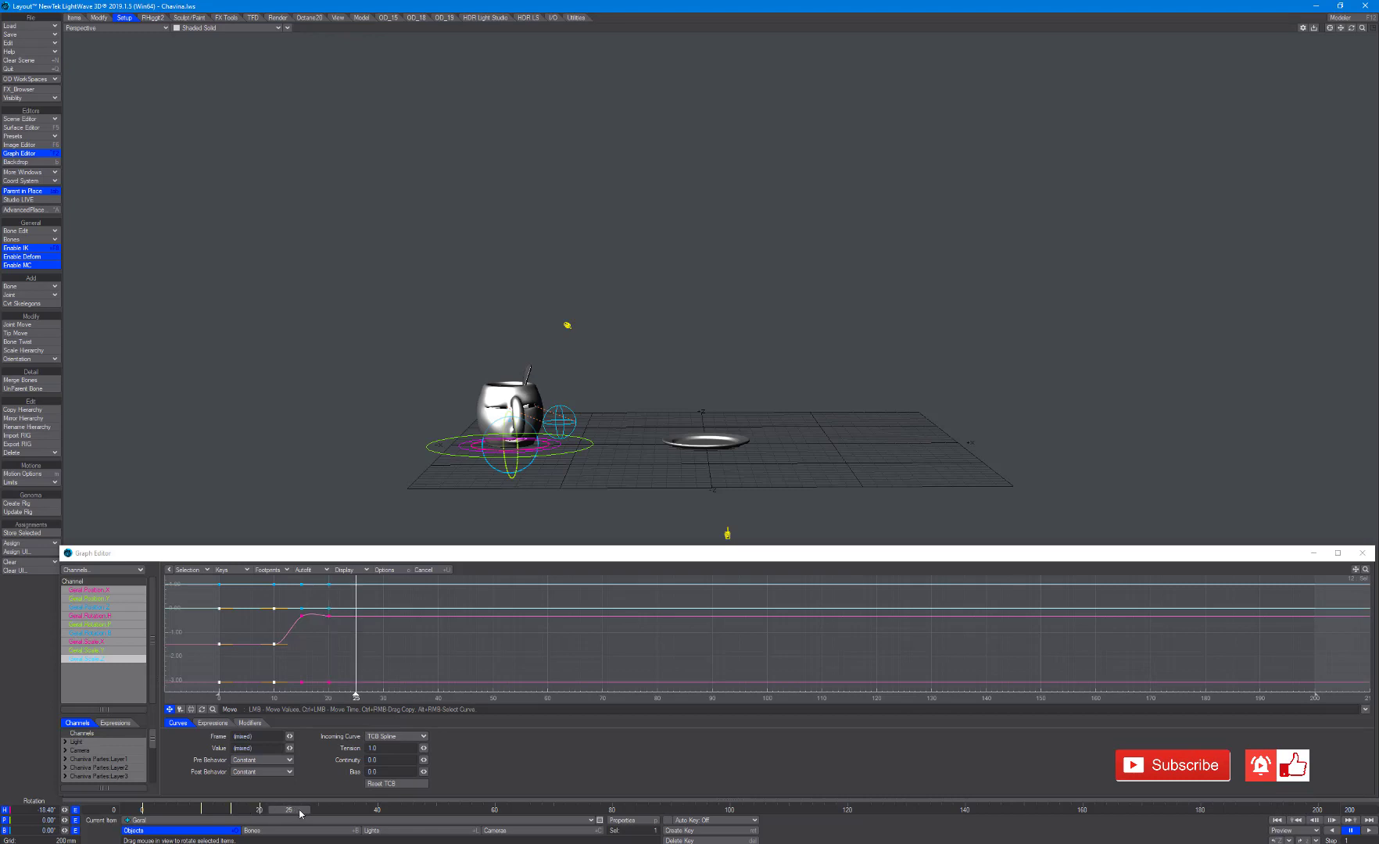
- Keyframe the cup's heading turn at frame 25, set the tension of its frame 15 to 25 keys to 1.0, and play back
{"action": "key", "text": "Return"}
{"action": "key", "text": "Return"}
{"action": "right_click_drag", "start_coordinate": [287, 688], "coordinate": [380, 580]}
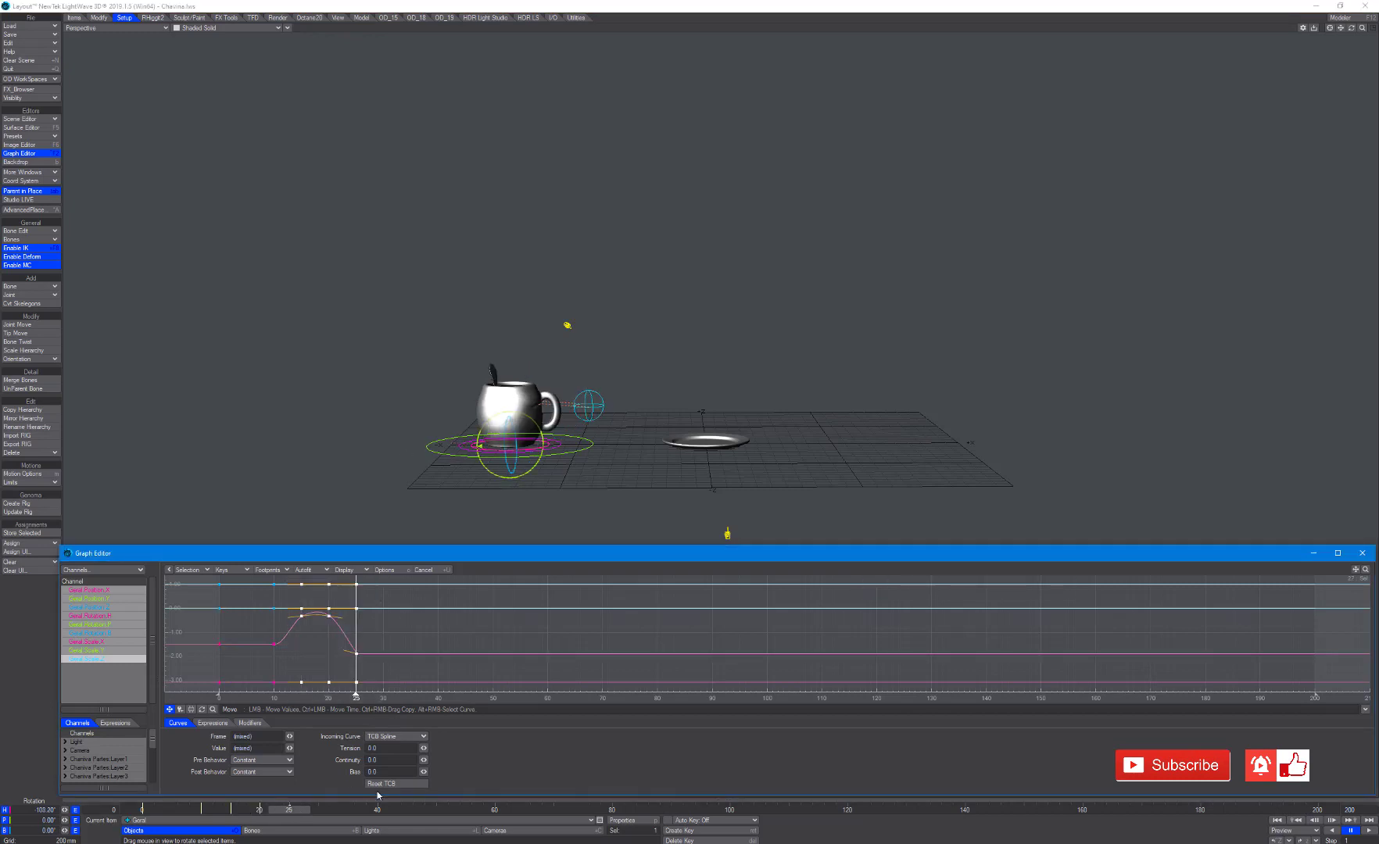
{"action": "left_click_drag", "start_coordinate": [296, 815], "coordinate": [141, 809]}
{"action": "left_click", "coordinate": [1370, 831]}
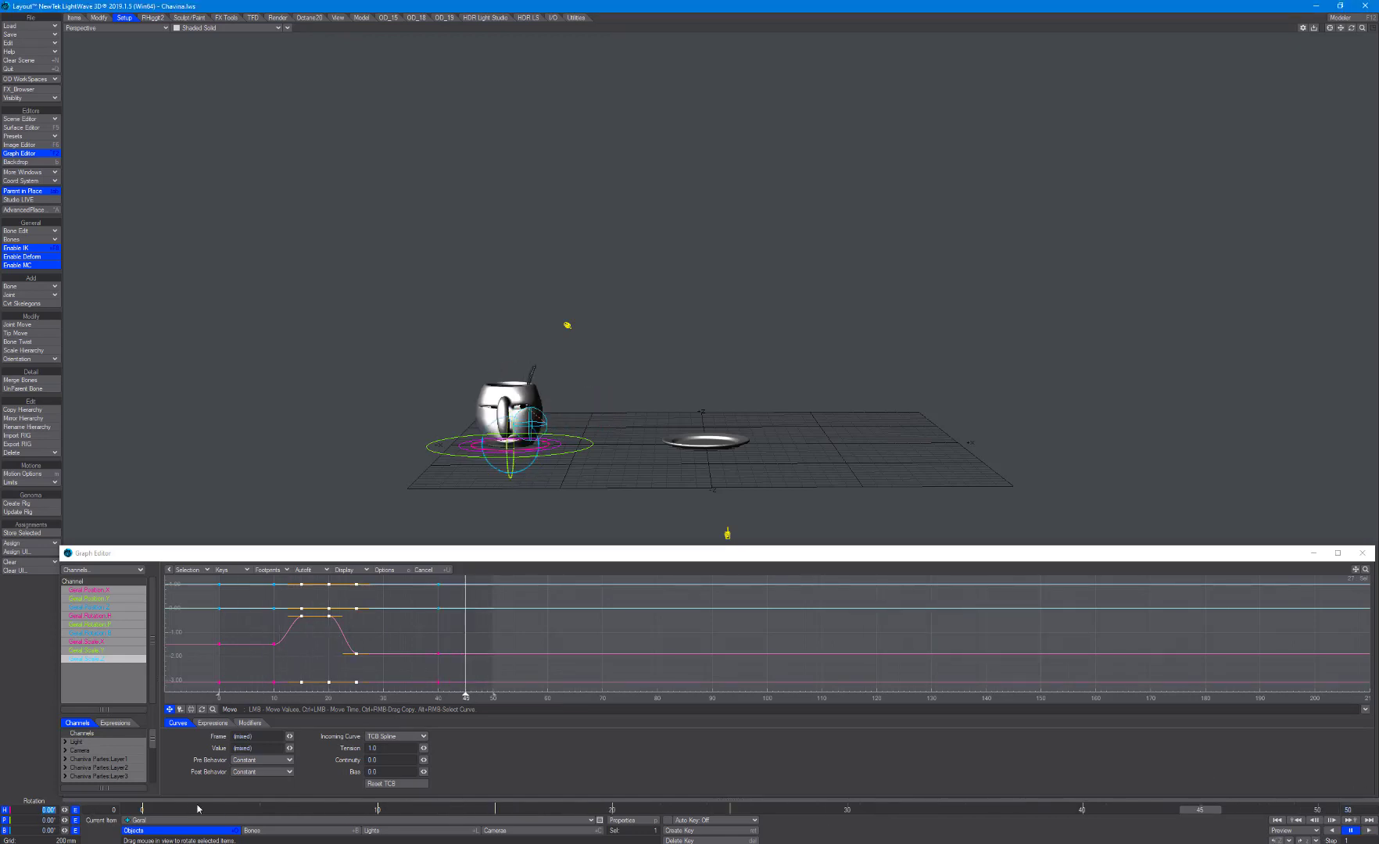
- Add rotation keys for the cup at frames 35 and 40 and set the tension of its frame 25 to 40 keys to 1.0
{"action": "left_click_drag", "start_coordinate": [1201, 810], "coordinate": [918, 809]}
{"action": "left_click", "coordinate": [1094, 800]}
{"action": "left_click_drag", "start_coordinate": [1070, 555], "coordinate": [1074, 542]}
{"action": "left_click", "coordinate": [1083, 796]}
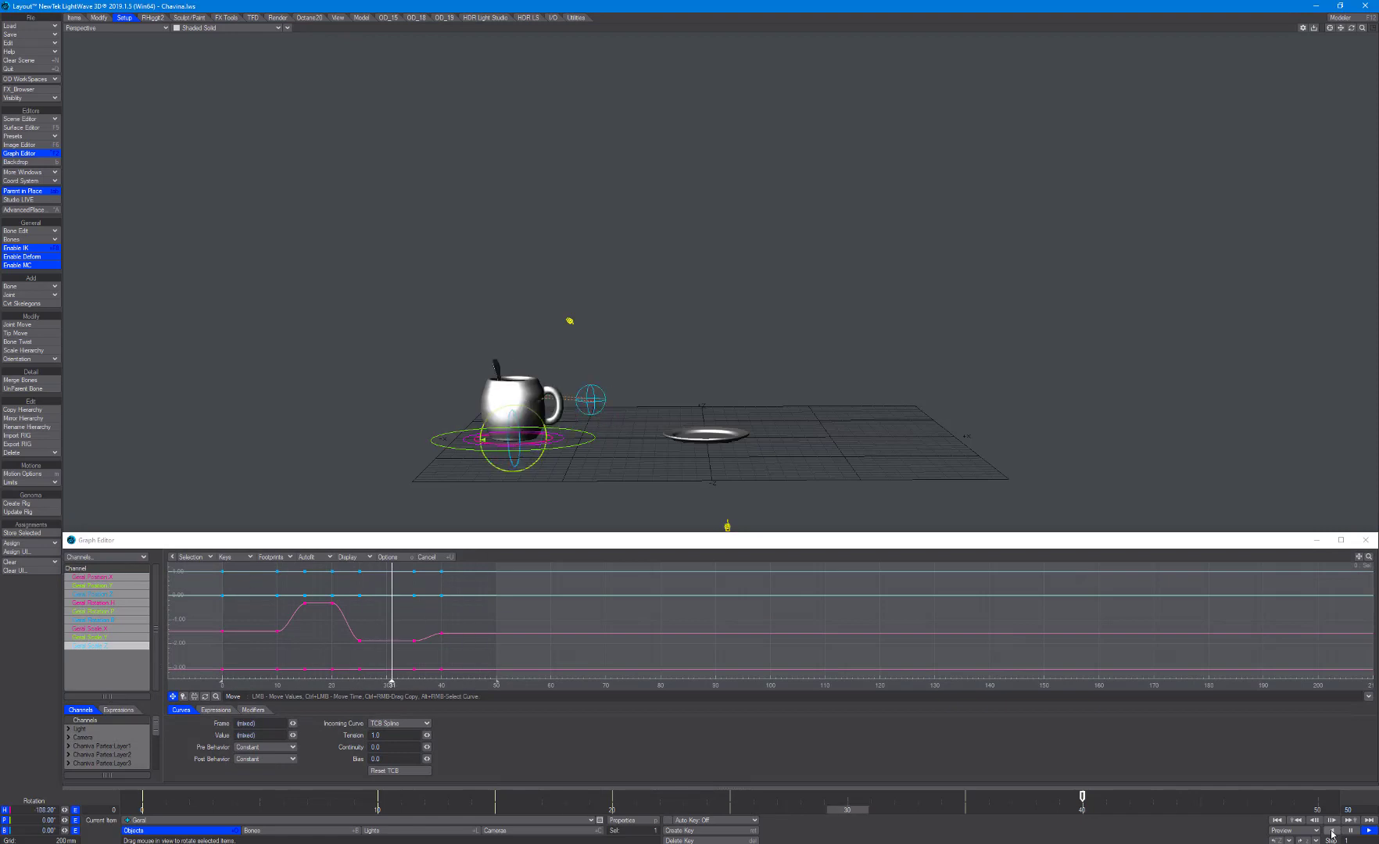
{"action": "right_click_drag", "start_coordinate": [490, 567], "coordinate": [341, 681]}
{"action": "left_click", "coordinate": [427, 736]}
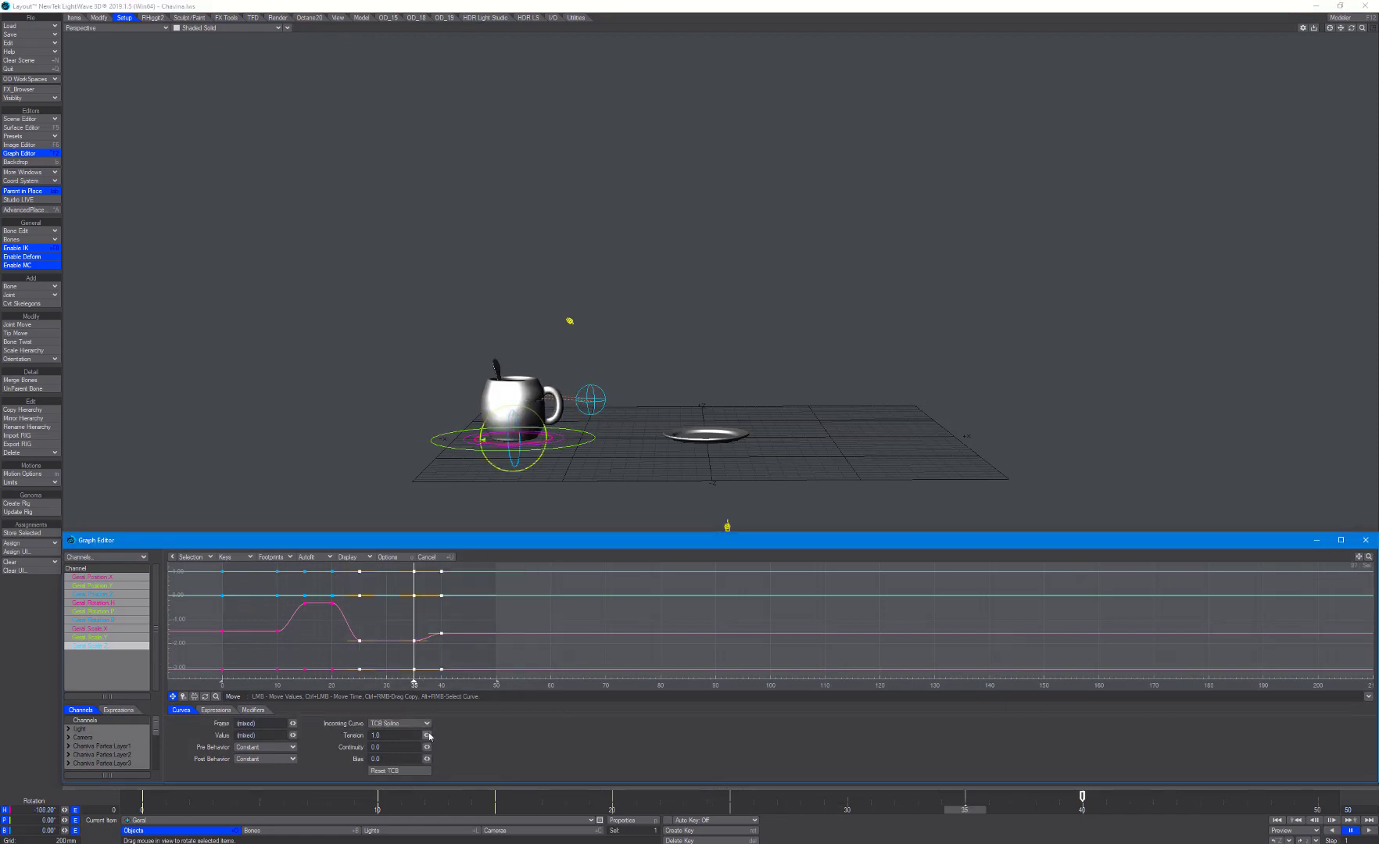
{"action": "left_click_drag", "start_coordinate": [964, 810], "coordinate": [917, 810]}
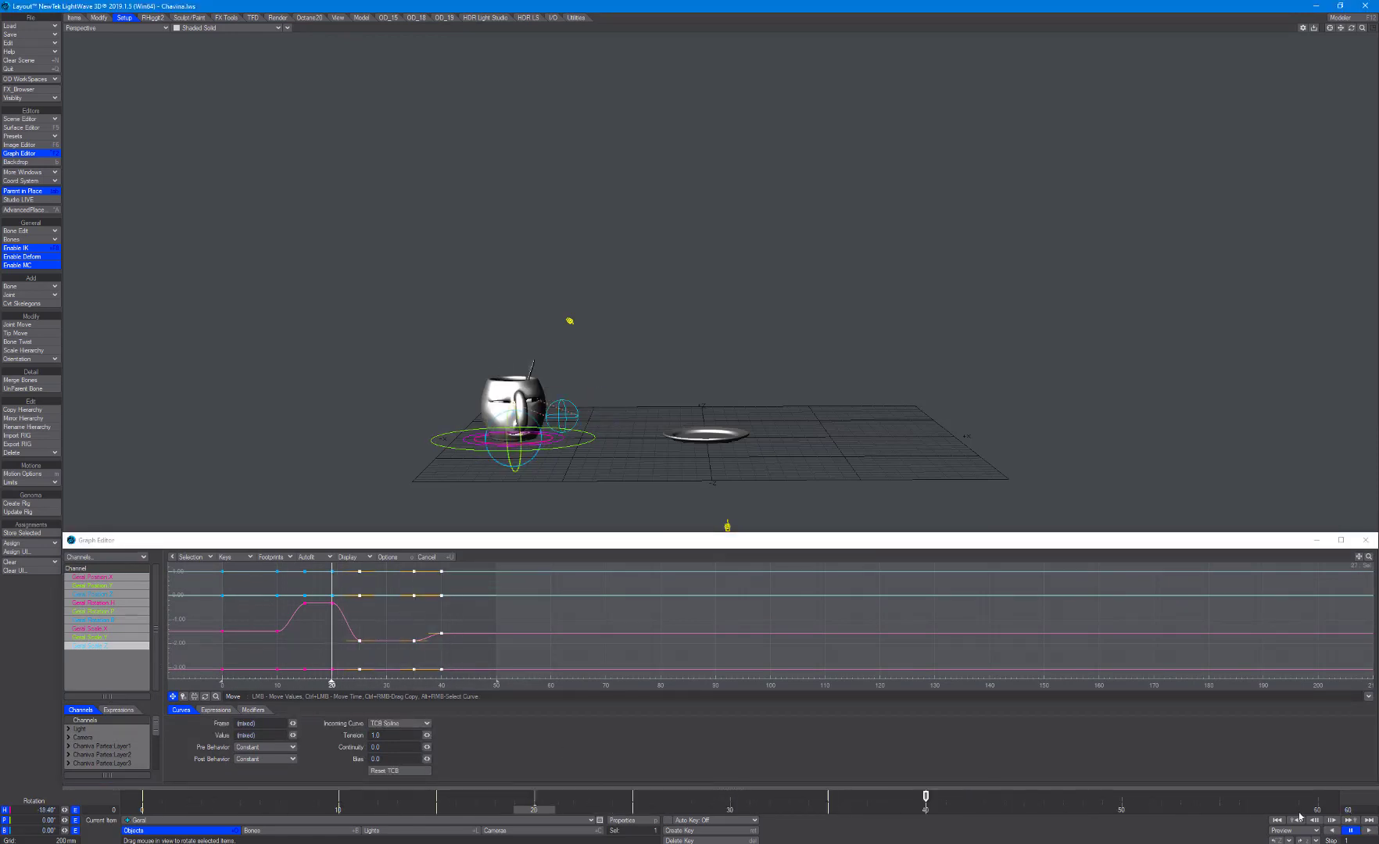
{"action": "left_click", "coordinate": [1367, 832]}
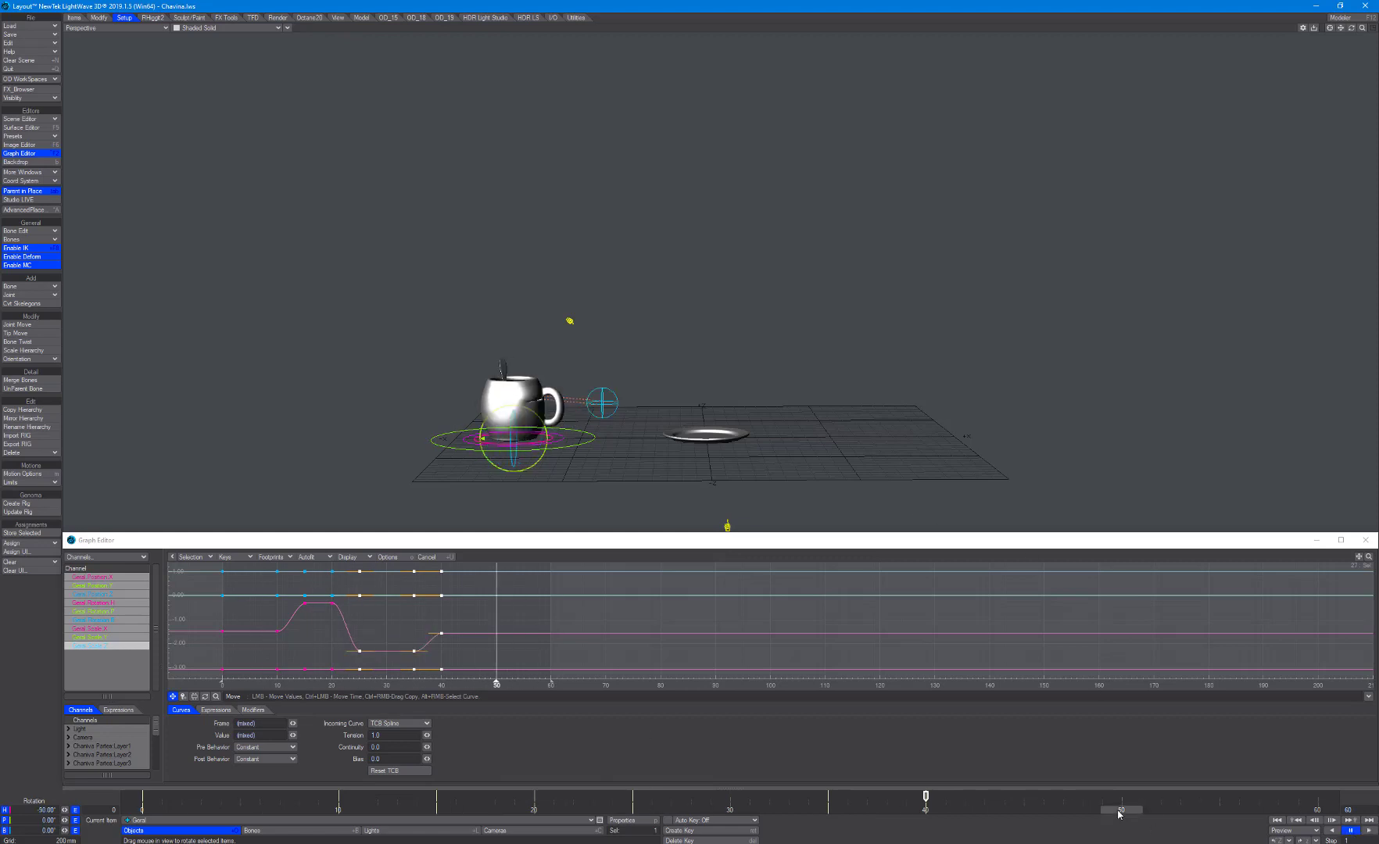
- Keyframe the cup's slide toward the plate from frame 50 and retime the slide's end key to frame 70
{"action": "key", "text": "t"}
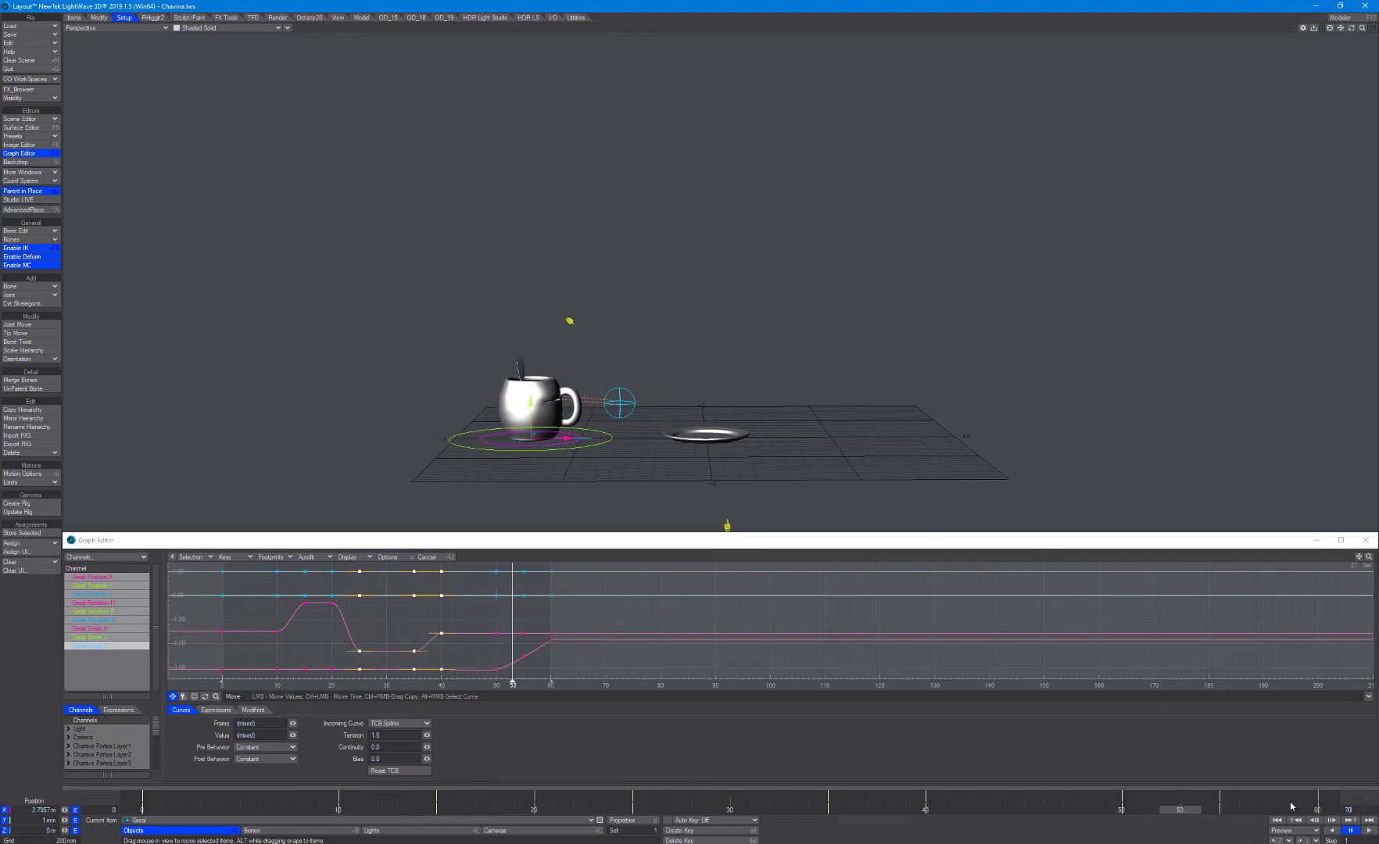
{"action": "left_click", "coordinate": [1317, 803]}
{"action": "right_click", "coordinate": [1153, 799]}
{"action": "left_click", "coordinate": [1150, 790]}
{"action": "left_click", "coordinate": [1065, 805]}
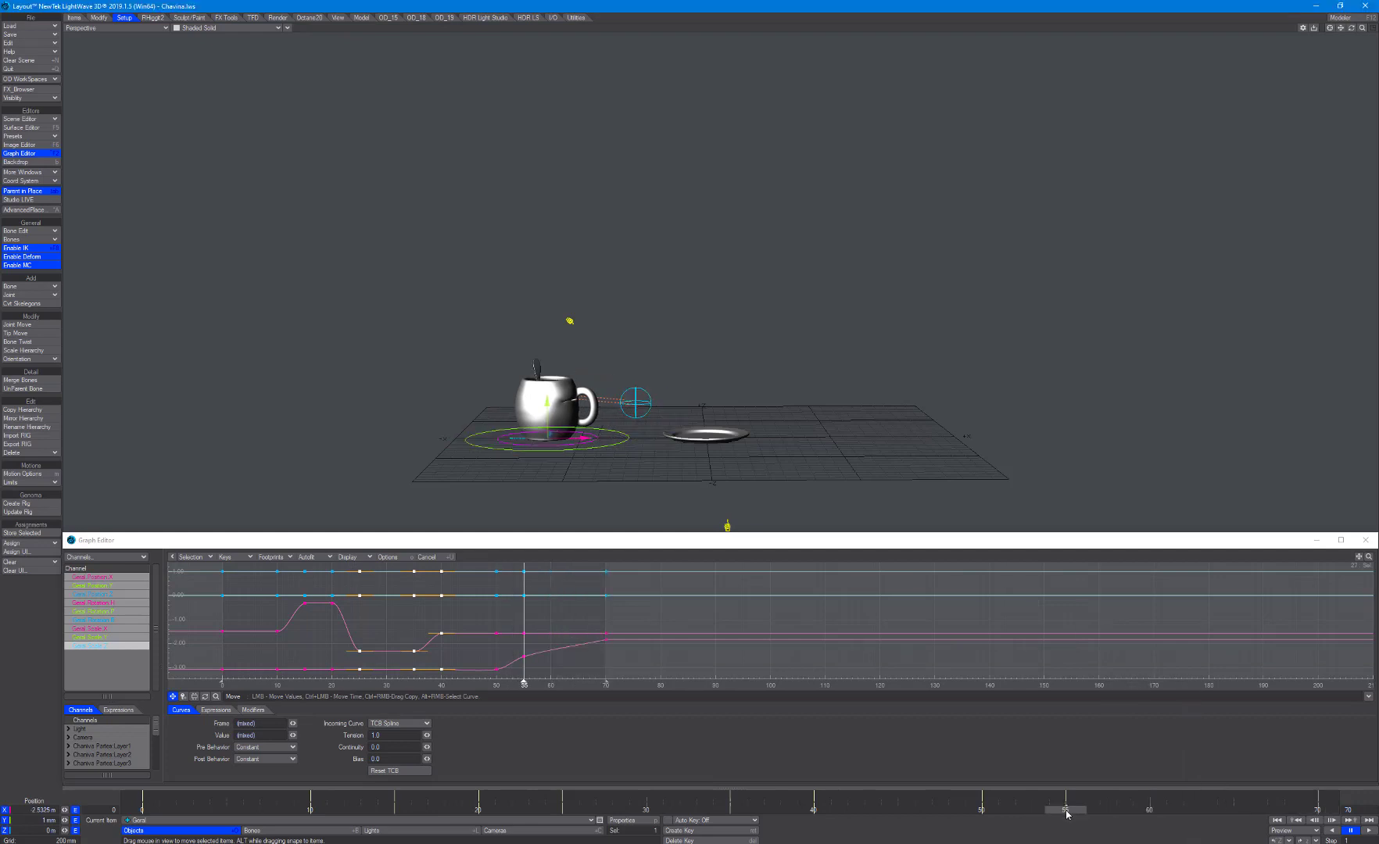
- Set the tension of the cup's frame 50 key to 1.0 and keyframe the cup closer to the plate at frame 70
{"action": "left_click_drag", "start_coordinate": [1065, 806], "coordinate": [813, 808]}
{"action": "right_click_drag", "start_coordinate": [483, 568], "coordinate": [515, 684]}
{"action": "key", "text": "F1"}
{"action": "left_click_drag", "start_coordinate": [930, 808], "coordinate": [1319, 808]}
{"action": "left_click_drag", "start_coordinate": [625, 438], "coordinate": [661, 438]}
{"action": "key", "text": "Return"}
{"action": "key", "text": "Return"}
{"action": "left_click_drag", "start_coordinate": [1319, 808], "coordinate": [1149, 808]}
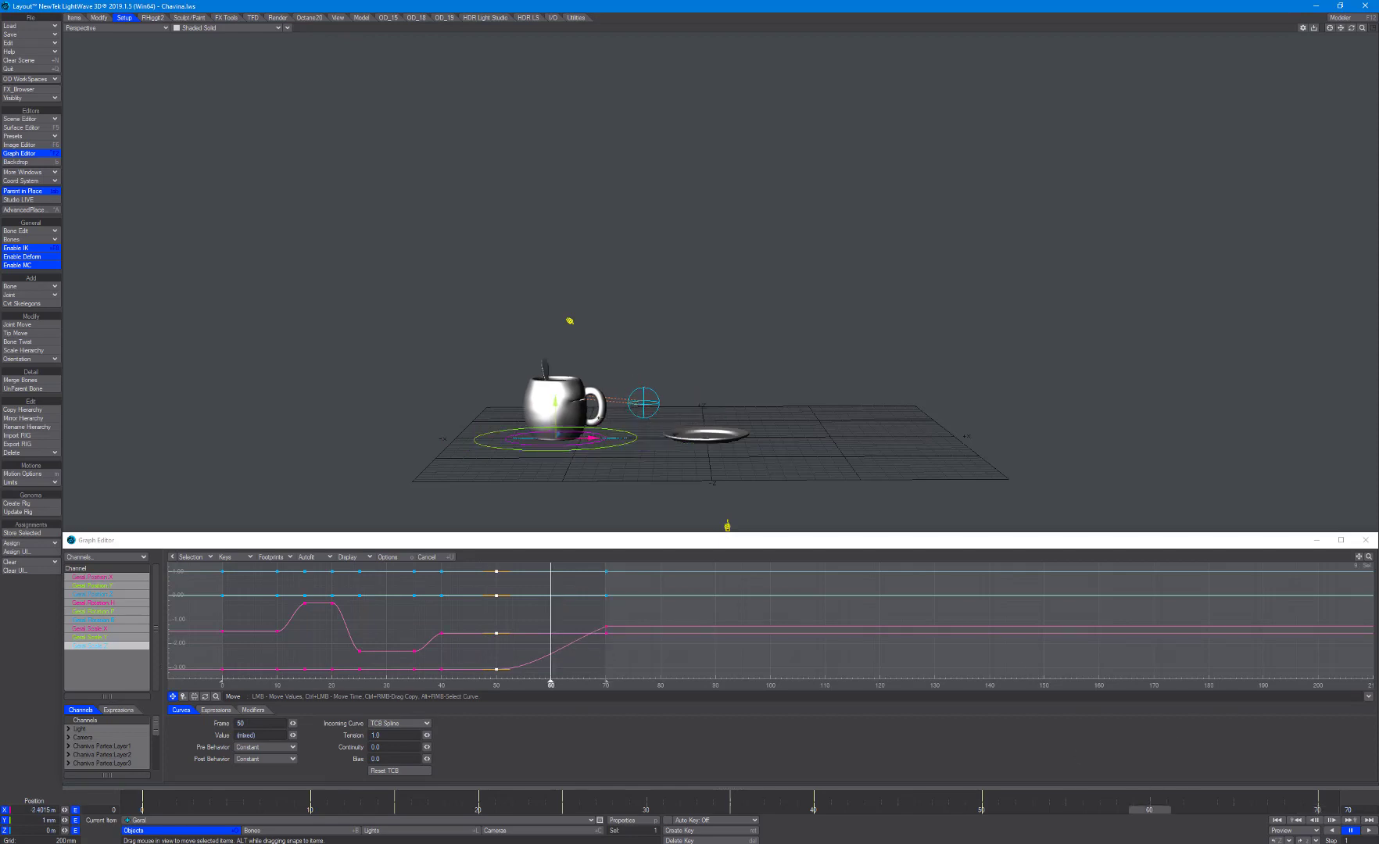
- Play back the slide and keyframe the cup lifted off the ground at frame 55 for a first hop
{"action": "scroll", "coordinate": [719, 313], "scroll_direction": "up", "scroll_amount": 5}
{"action": "left_click_drag", "start_coordinate": [719, 312], "coordinate": [736, 265], "text": "alt"}
{"action": "scroll", "coordinate": [736, 266], "scroll_direction": "down", "scroll_amount": 4}
{"action": "left_click", "coordinate": [1369, 831]}
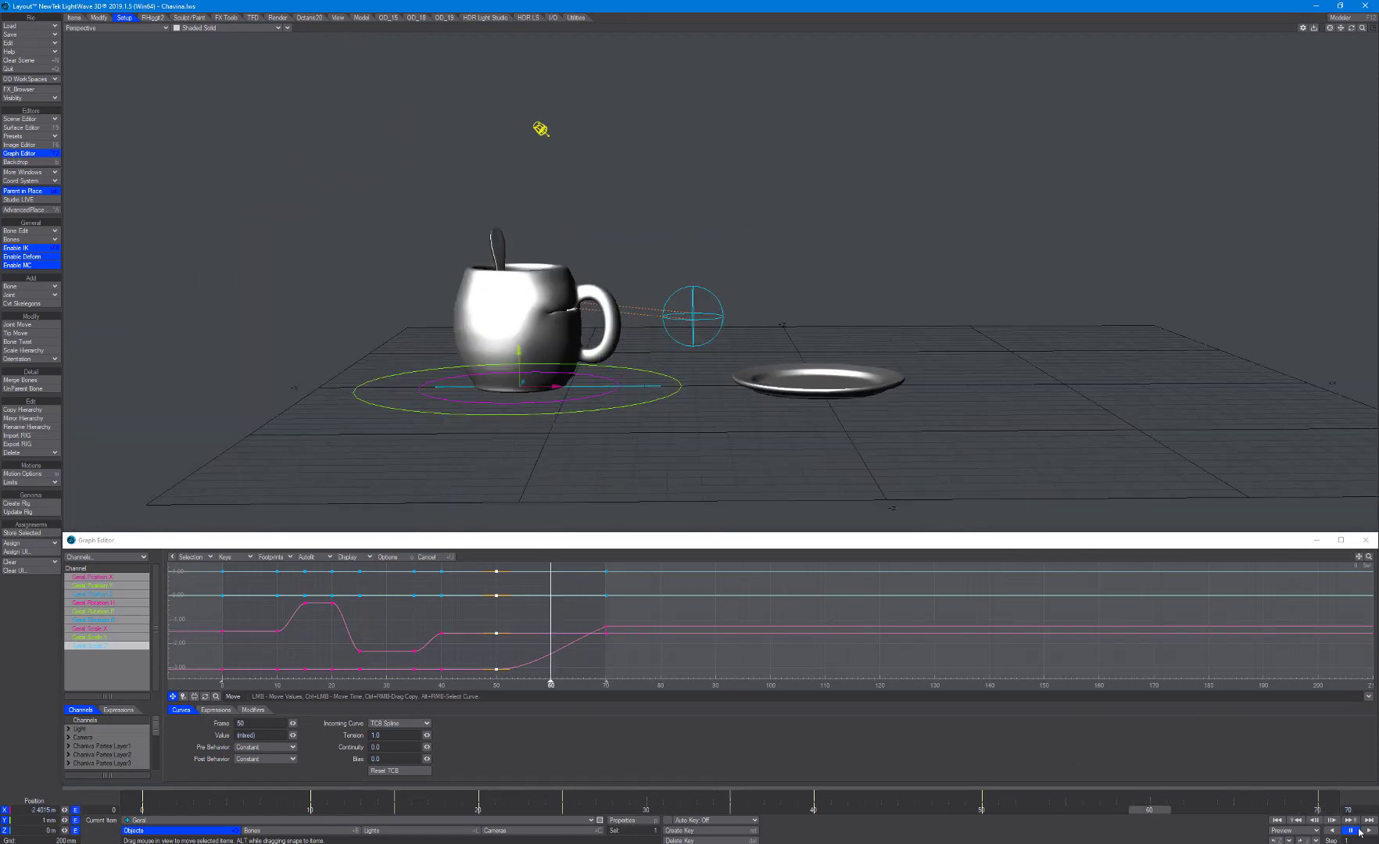
{"action": "left_click", "coordinate": [1073, 812]}
{"action": "left_click_drag", "start_coordinate": [461, 352], "coordinate": [461, 323]}
{"action": "key", "text": "Return"}
{"action": "key", "text": "Return"}
- Keyframe the cup lifted off the ground at frame 65 for a second hop
{"action": "left_click", "coordinate": [1233, 810]}
{"action": "left_click_drag", "start_coordinate": [588, 351], "coordinate": [588, 323]}
{"action": "key", "text": "Return"}
{"action": "key", "text": "Return"}
{"action": "left_click_drag", "start_coordinate": [1352, 809], "coordinate": [1299, 809]}
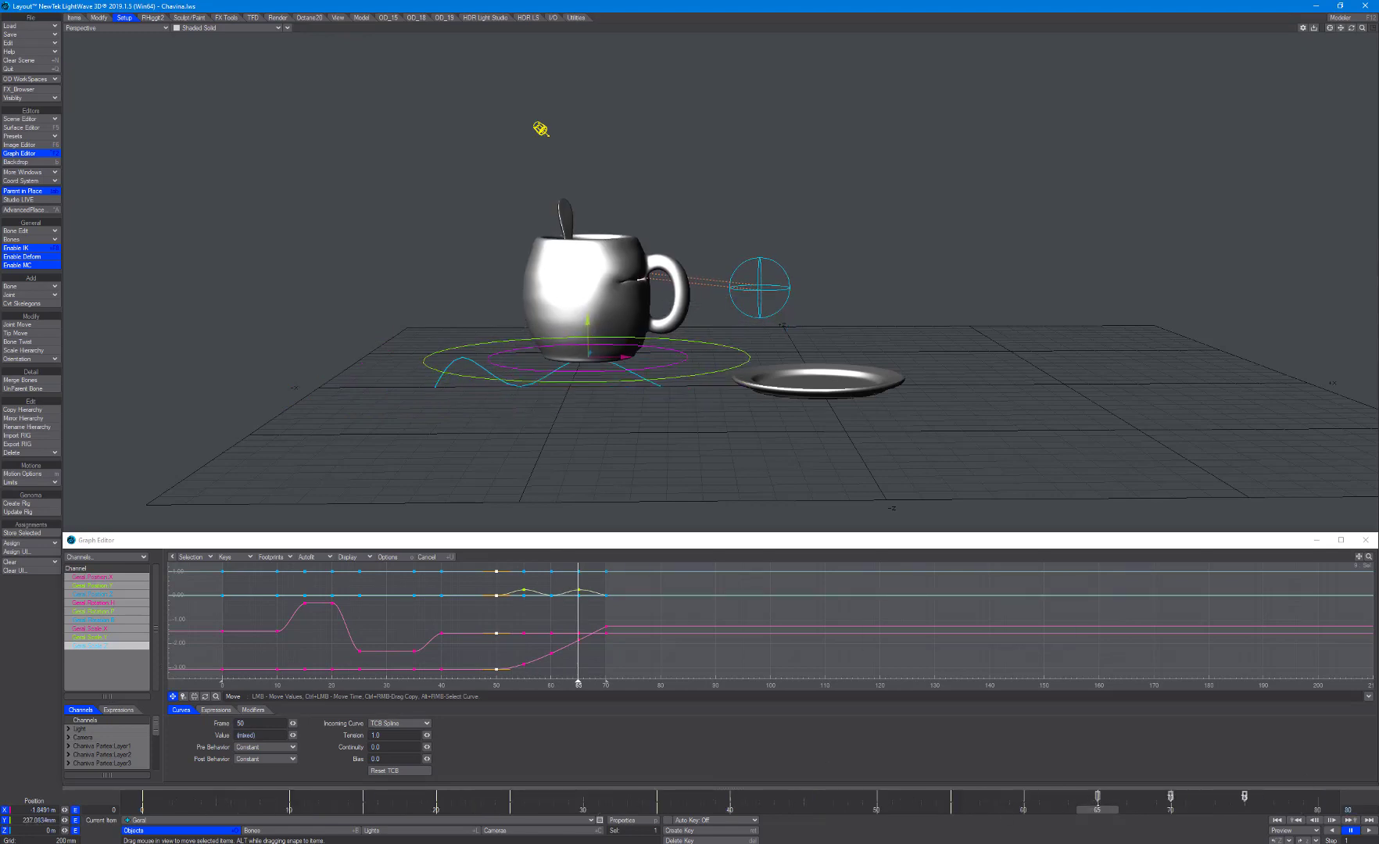
- Copy the cup's frame 60 key to frame 65 to hold the first landing, and select the hop keys in the graph
{"action": "left_click", "coordinate": [1023, 809]}
{"action": "key", "text": "Return"}
{"action": "type", "text": "65"}
{"action": "key", "text": "Return"}
{"action": "right_click_drag", "start_coordinate": [481, 567], "coordinate": [650, 675]}
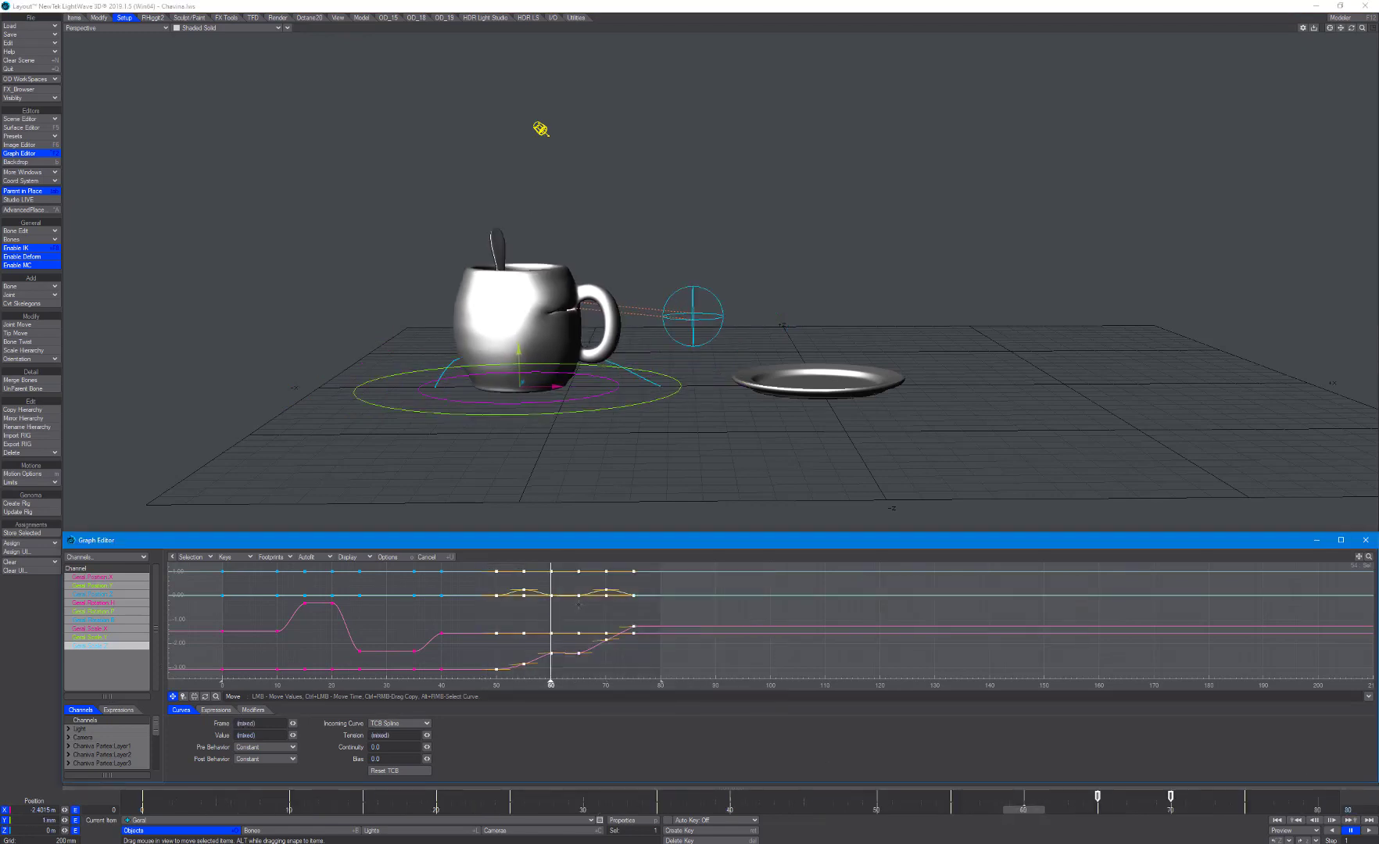
- Retime the second hop's keys to frames 75 and 80 and add a shorter hop peaking at frame 85 and landing at frame 90
{"action": "left_click_drag", "start_coordinate": [1097, 796], "coordinate": [1245, 796]}
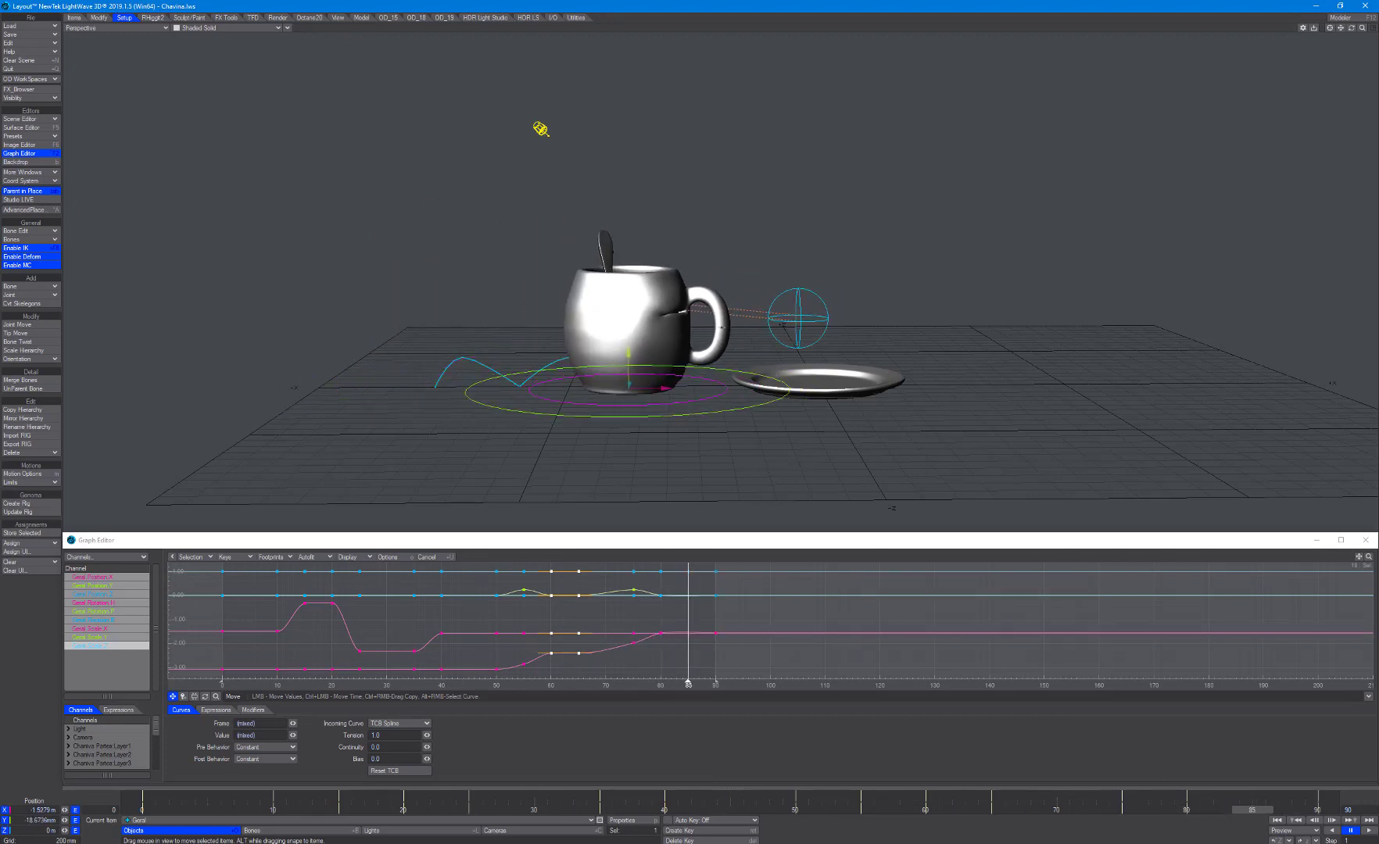
{"action": "left_click_drag", "start_coordinate": [1312, 799], "coordinate": [1318, 799], "text": "shift"}
{"action": "left_click_drag", "start_coordinate": [1317, 803], "coordinate": [1239, 806]}
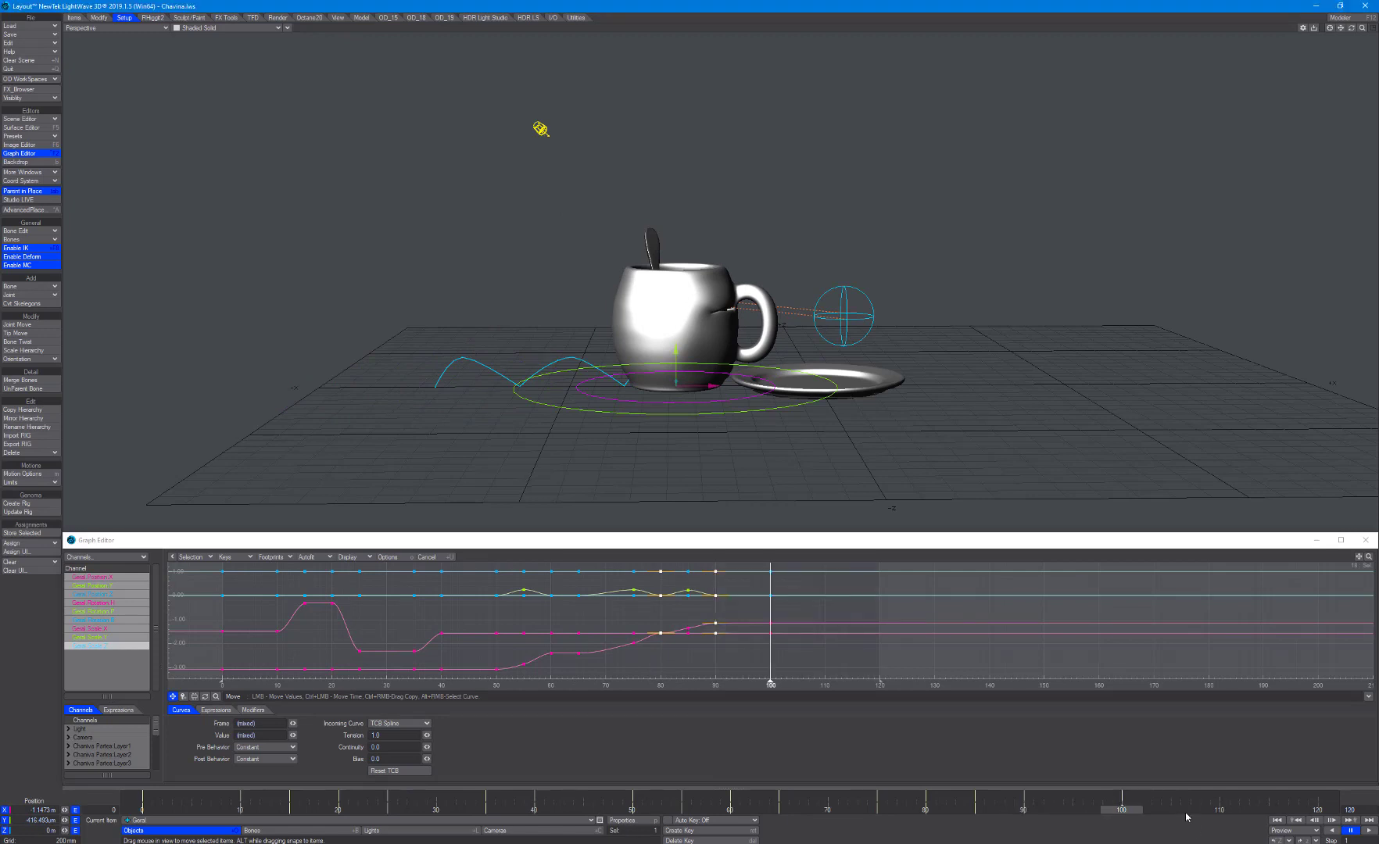
- Keyframe the cup's jump to the plate with a raised pose at frame 105 and a tilted landing on the plate's edge at frame 110
{"action": "left_click", "coordinate": [1220, 812]}
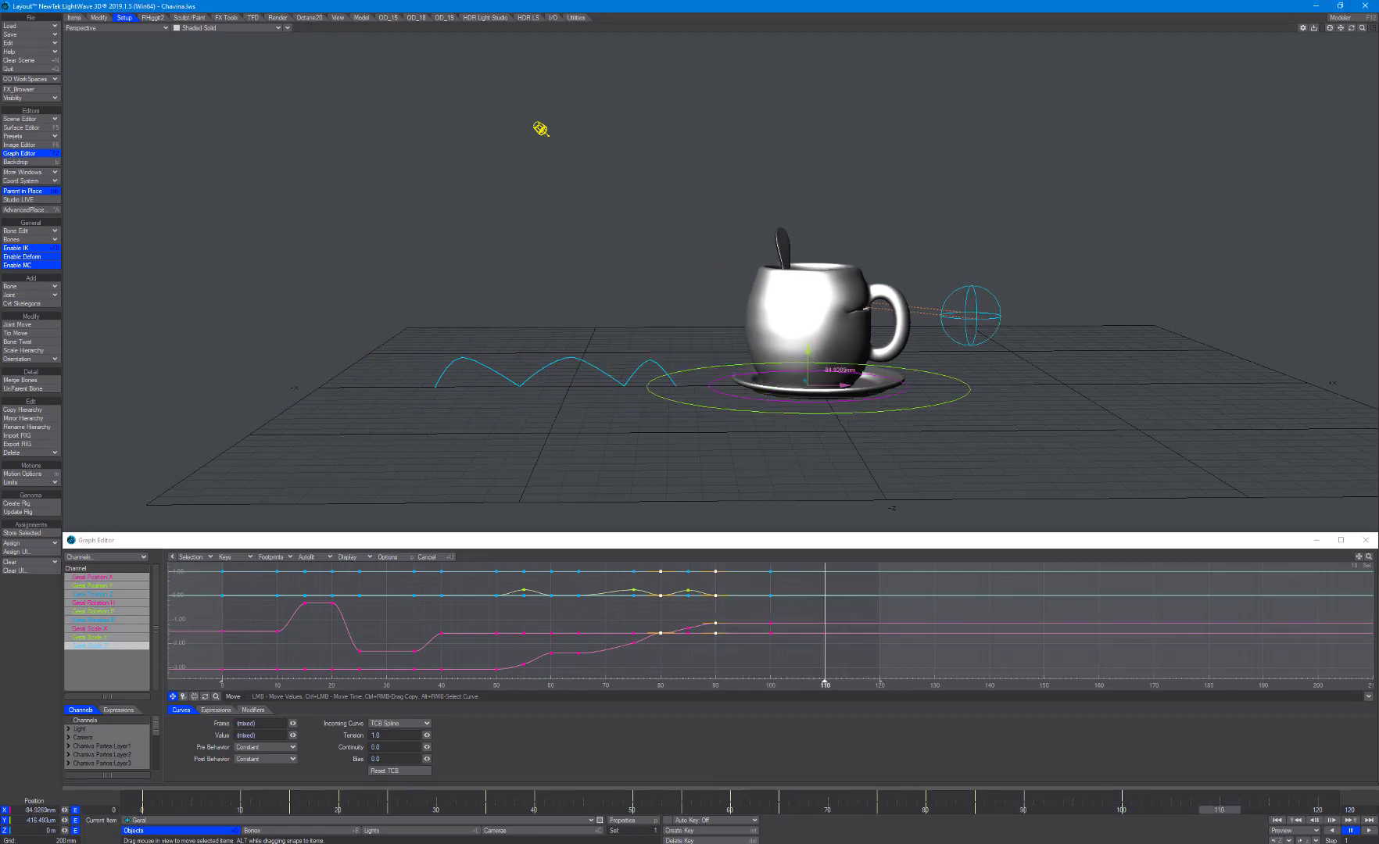
{"action": "left_click", "coordinate": [1161, 819]}
{"action": "right_click_drag", "start_coordinate": [893, 412], "coordinate": [893, 344]}
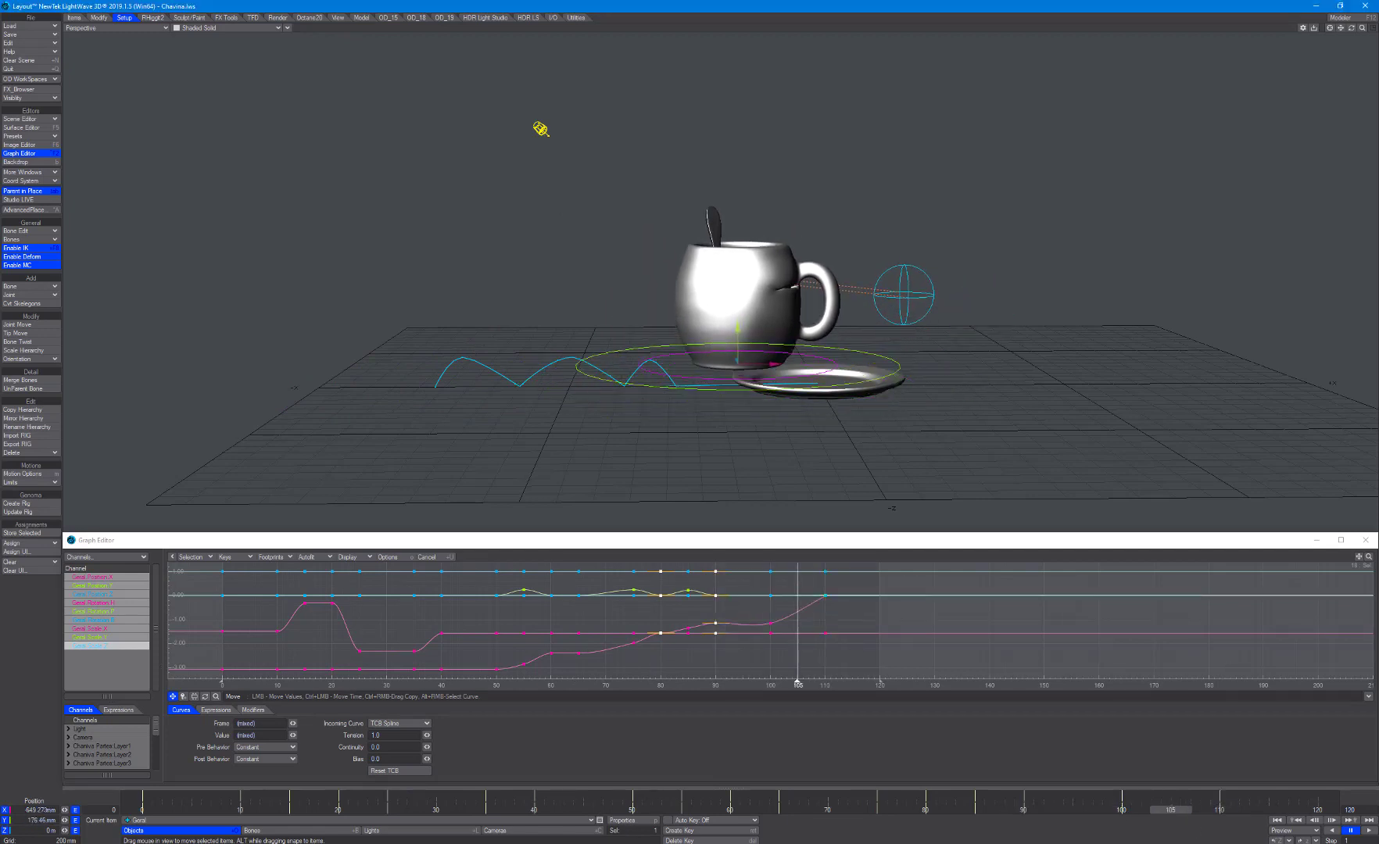
{"action": "left_click", "coordinate": [1229, 808]}
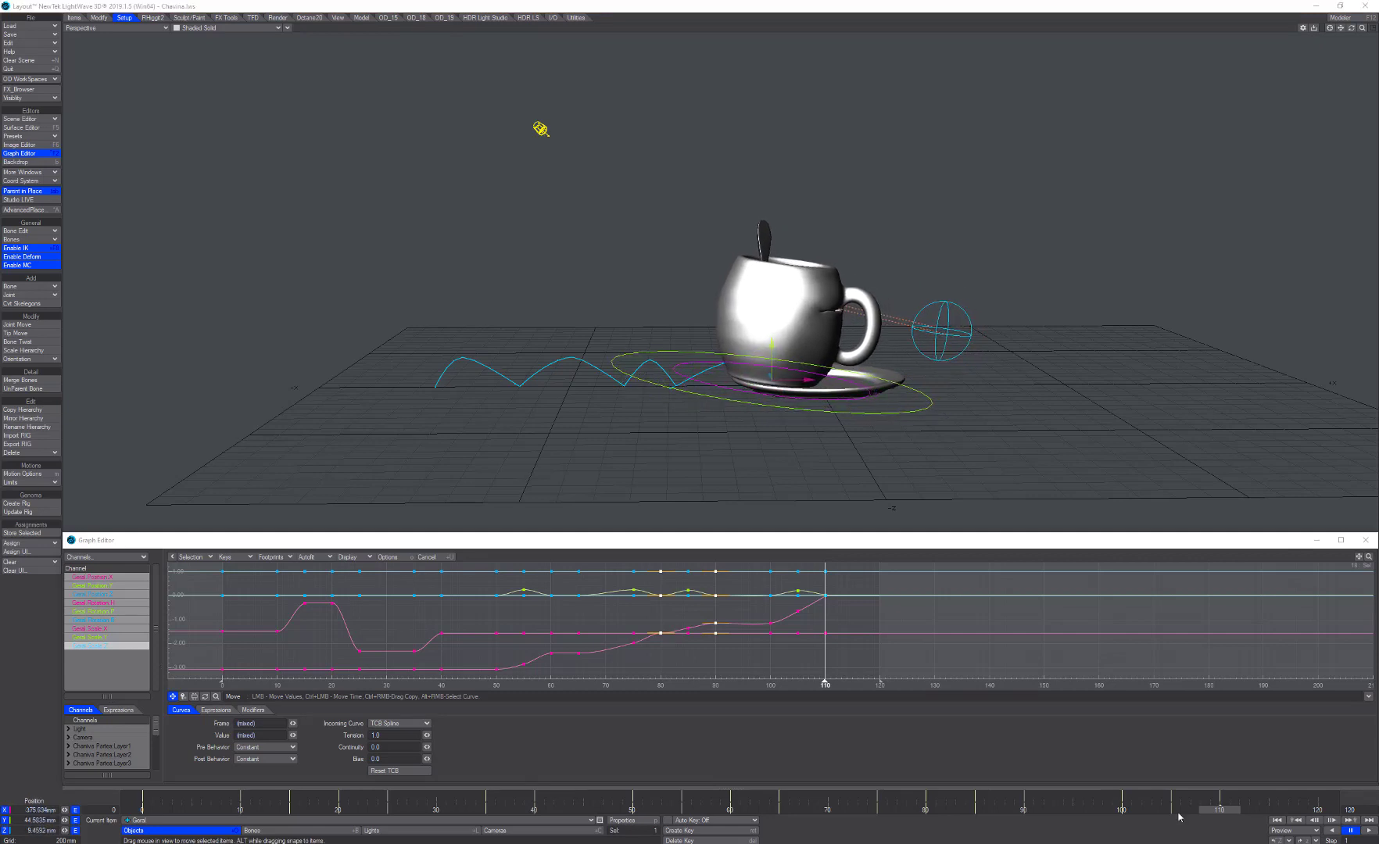
- Readjust and keyframe the cup's raised pose at frame 105, and add a key for the cup at frame 115
{"action": "mouse_move", "coordinate": [1178, 814]}
{"action": "left_mouse_down"}
{"action": "mouse_move", "coordinate": [1129, 812]}
{"action": "mouse_move", "coordinate": [1170, 813]}
{"action": "left_mouse_up"}
{"action": "right_click_drag", "start_coordinate": [893, 412], "coordinate": [893, 336]}
{"action": "key", "text": "Return"}
{"action": "key", "text": "Return"}
{"action": "left_click_drag", "start_coordinate": [1171, 810], "coordinate": [1278, 811]}
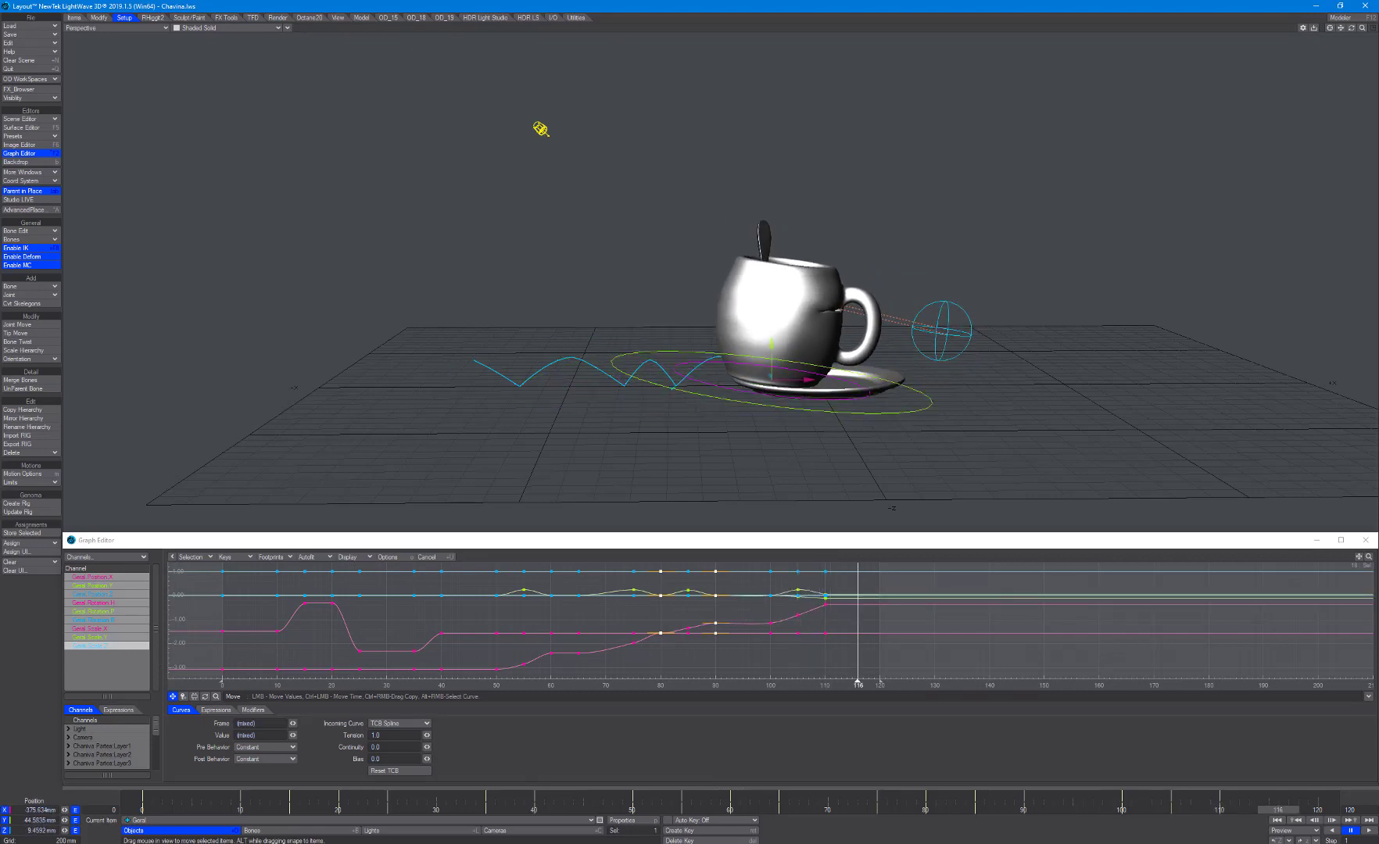
{"action": "left_click", "coordinate": [1271, 809]}
{"action": "key", "text": "Return"}
{"action": "key", "text": "Return"}
- Move the cup onto the plate's centre at frame 120, level it with a rotation of 0, and keyframe it
{"action": "left_click", "coordinate": [1318, 810]}
{"action": "left_click_drag", "start_coordinate": [810, 380], "coordinate": [856, 404]}
{"action": "double_click", "coordinate": [46, 821]}
{"action": "type", "text": "0"}
{"action": "key", "text": "Return"}
{"action": "key", "text": "t"}
{"action": "key", "text": "y"}
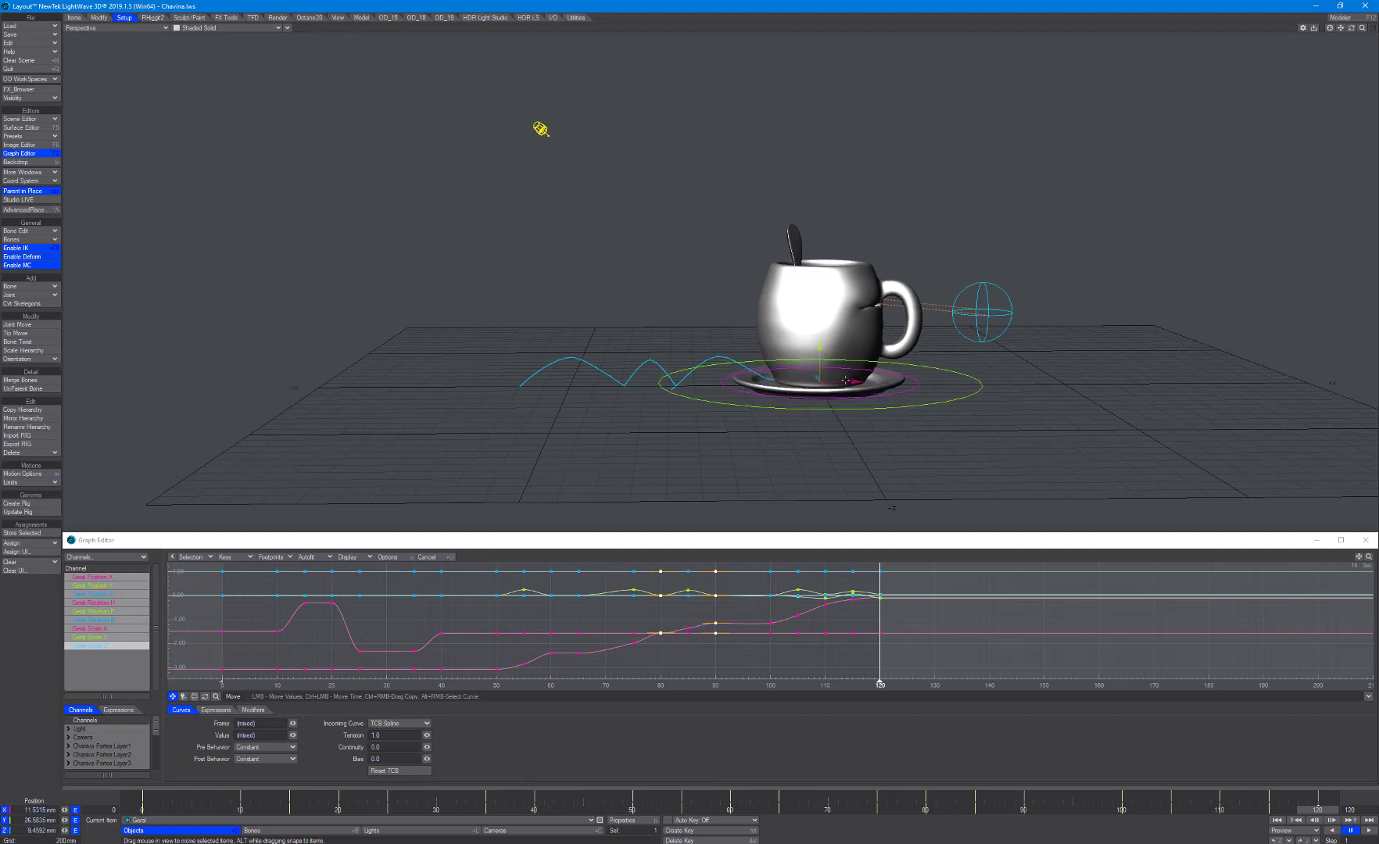
{"action": "key", "text": "Return"}
{"action": "key", "text": "Return"}
- Play back the jump and set the scene's end frame to 150
{"action": "left_click", "coordinate": [1269, 809]}
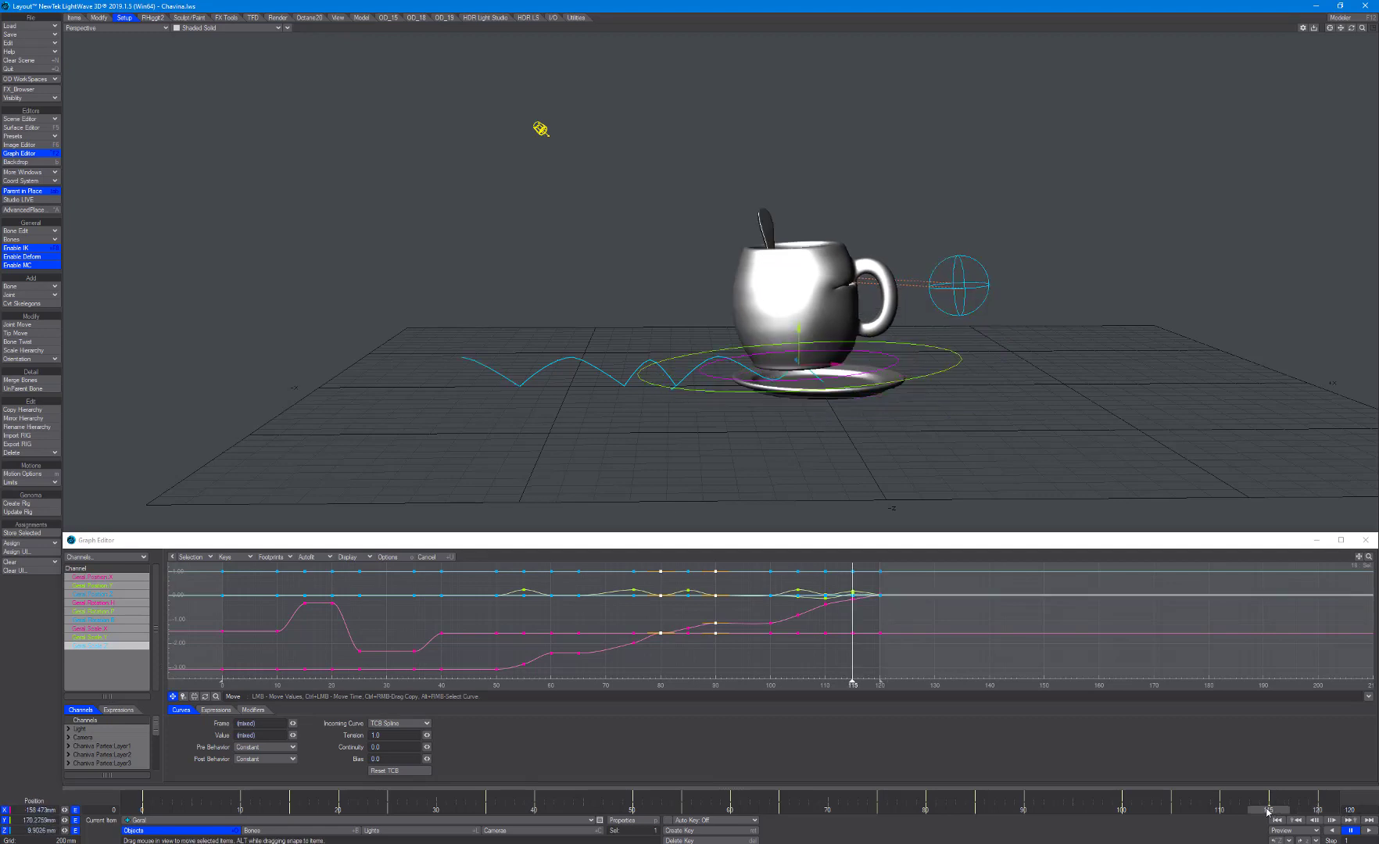
{"action": "left_click", "coordinate": [1368, 830]}
{"action": "double_click", "coordinate": [1350, 810]}
{"action": "type", "text": "150"}
{"action": "key", "text": "Return"}
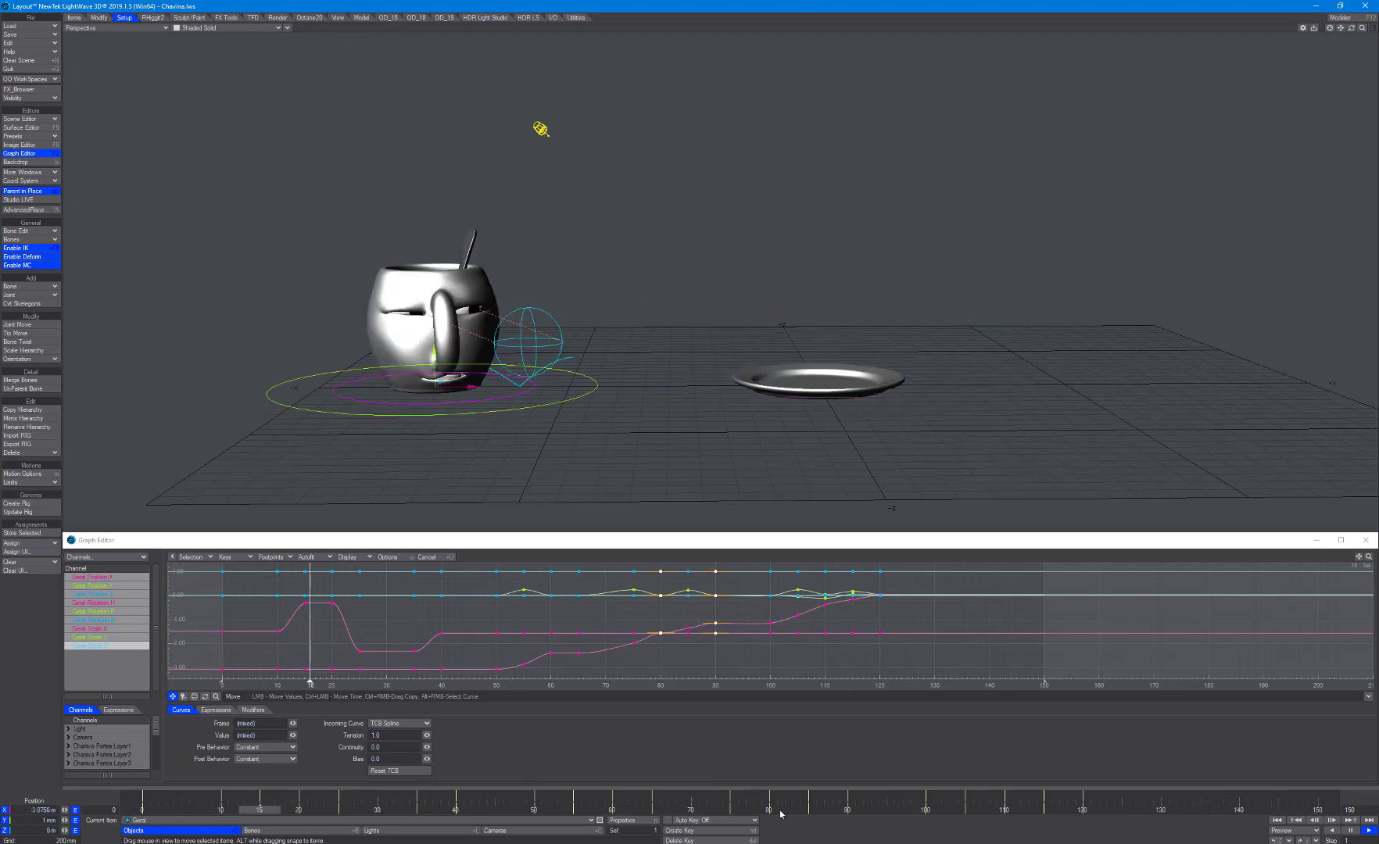
- Set the tension of the cup's frame 90 and 100 keys to 1.0 and play back the animation
{"action": "left_click_drag", "start_coordinate": [781, 811], "coordinate": [902, 811]}
{"action": "right_click_drag", "start_coordinate": [785, 565], "coordinate": [711, 665]}
{"action": "left_click_drag", "start_coordinate": [428, 739], "coordinate": [501, 739]}
{"action": "left_click", "coordinate": [1368, 830]}
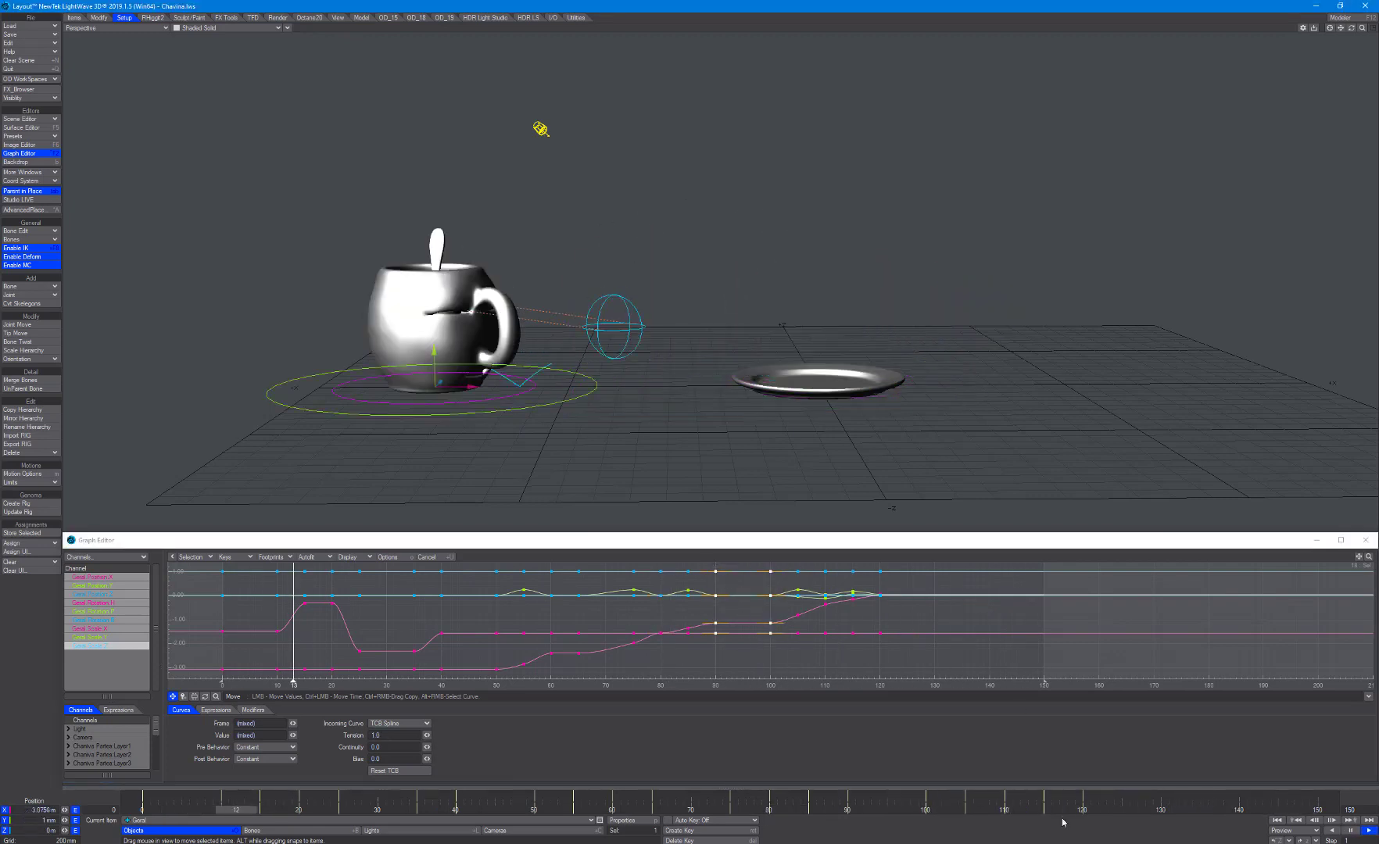
- Shift the plate jump's keys five frames later and copy the tilted landing pose to frame 120
{"action": "left_click_drag", "start_coordinate": [1061, 801], "coordinate": [923, 799]}
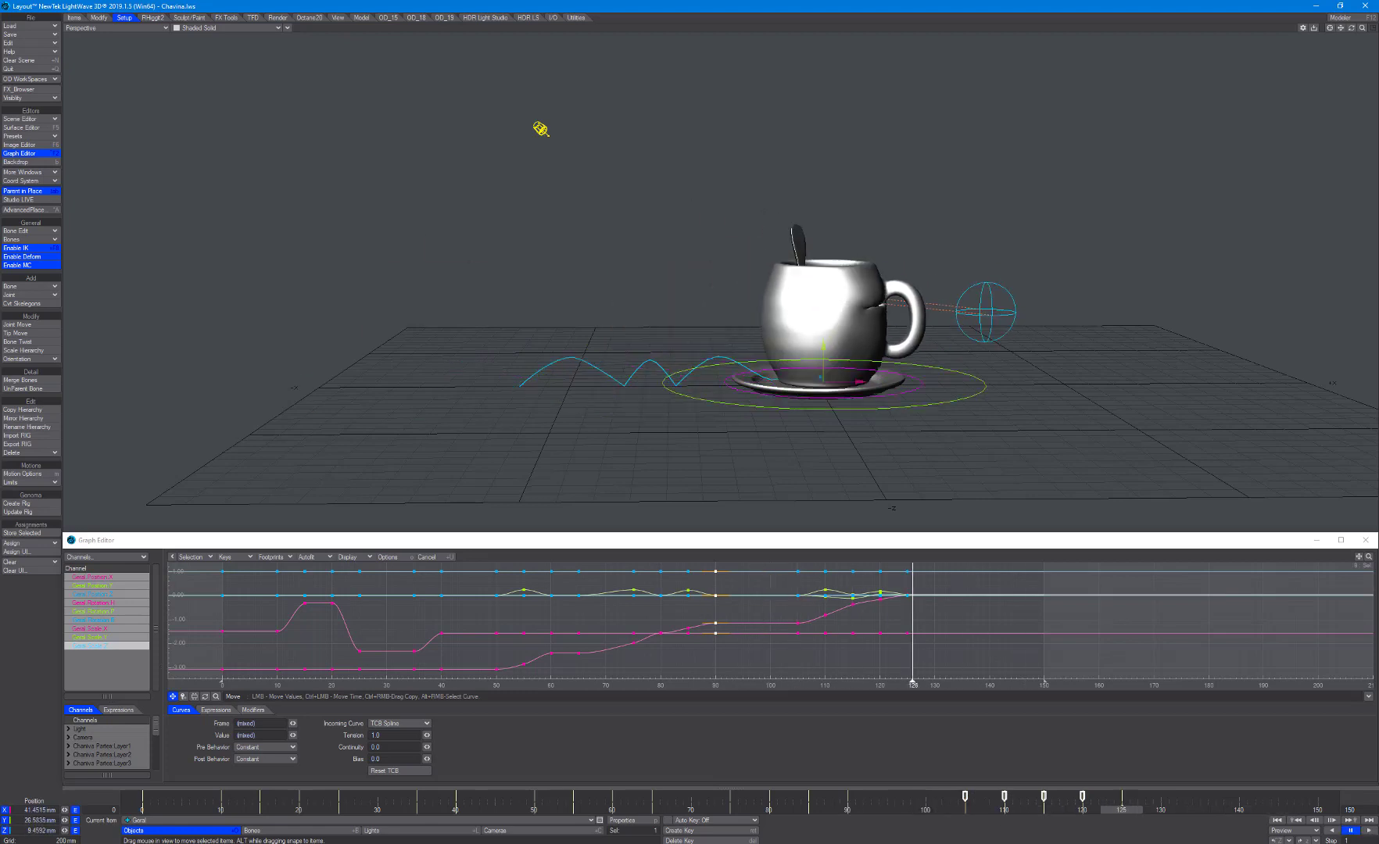
{"action": "key", "text": "Return"}
{"action": "type", "text": "120"}
{"action": "key", "text": "Return"}
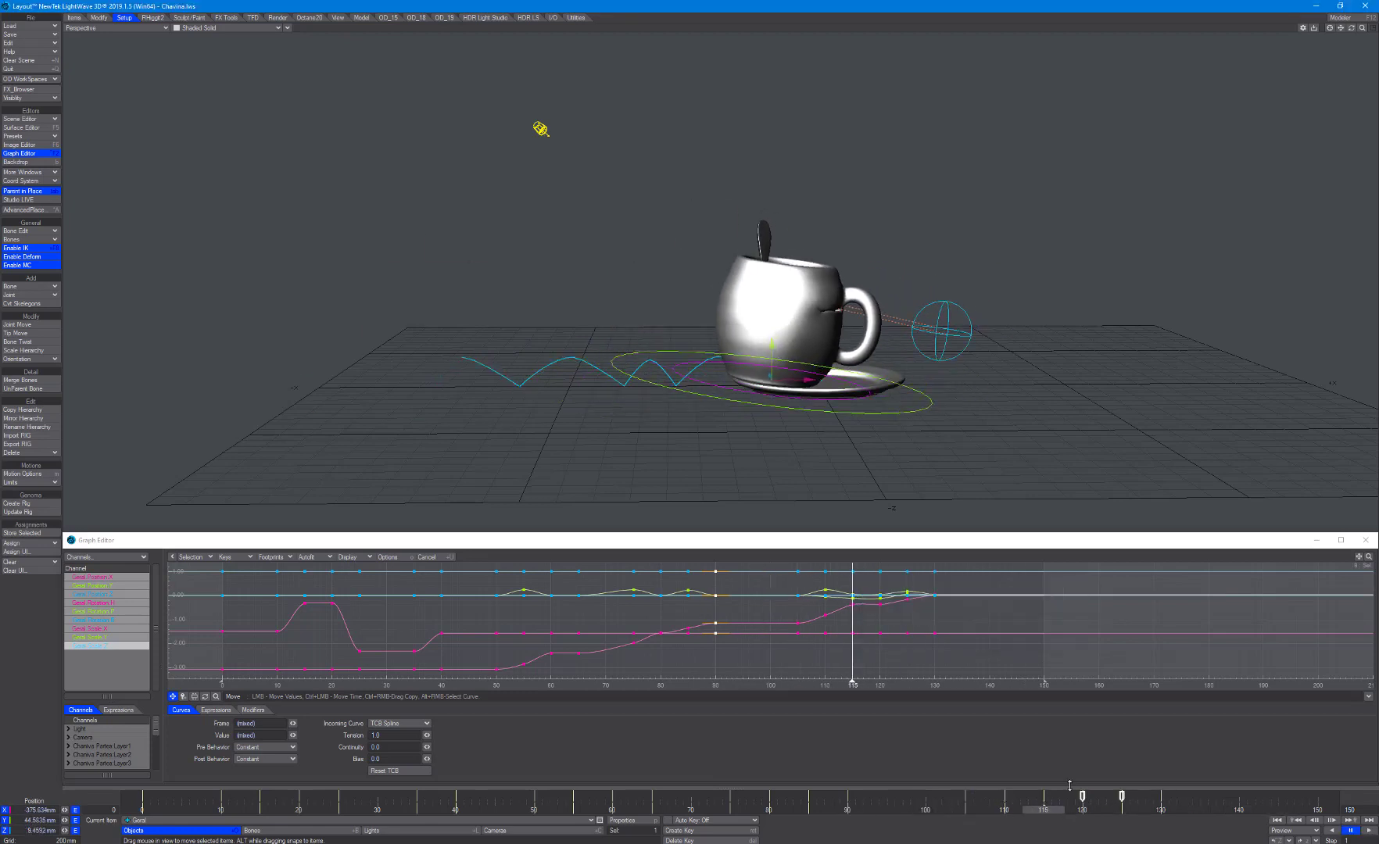
- Set the tension of the cup's frame 115 and 120 keys to 1.0 and play back the landing from a closer angle
{"action": "right_click_drag", "start_coordinate": [850, 566], "coordinate": [891, 668]}
{"action": "left_click", "coordinate": [1368, 830]}
{"action": "left_click_drag", "start_coordinate": [965, 344], "coordinate": [853, 388], "text": "alt"}
{"action": "scroll", "coordinate": [853, 388], "scroll_direction": "up", "scroll_amount": 3}
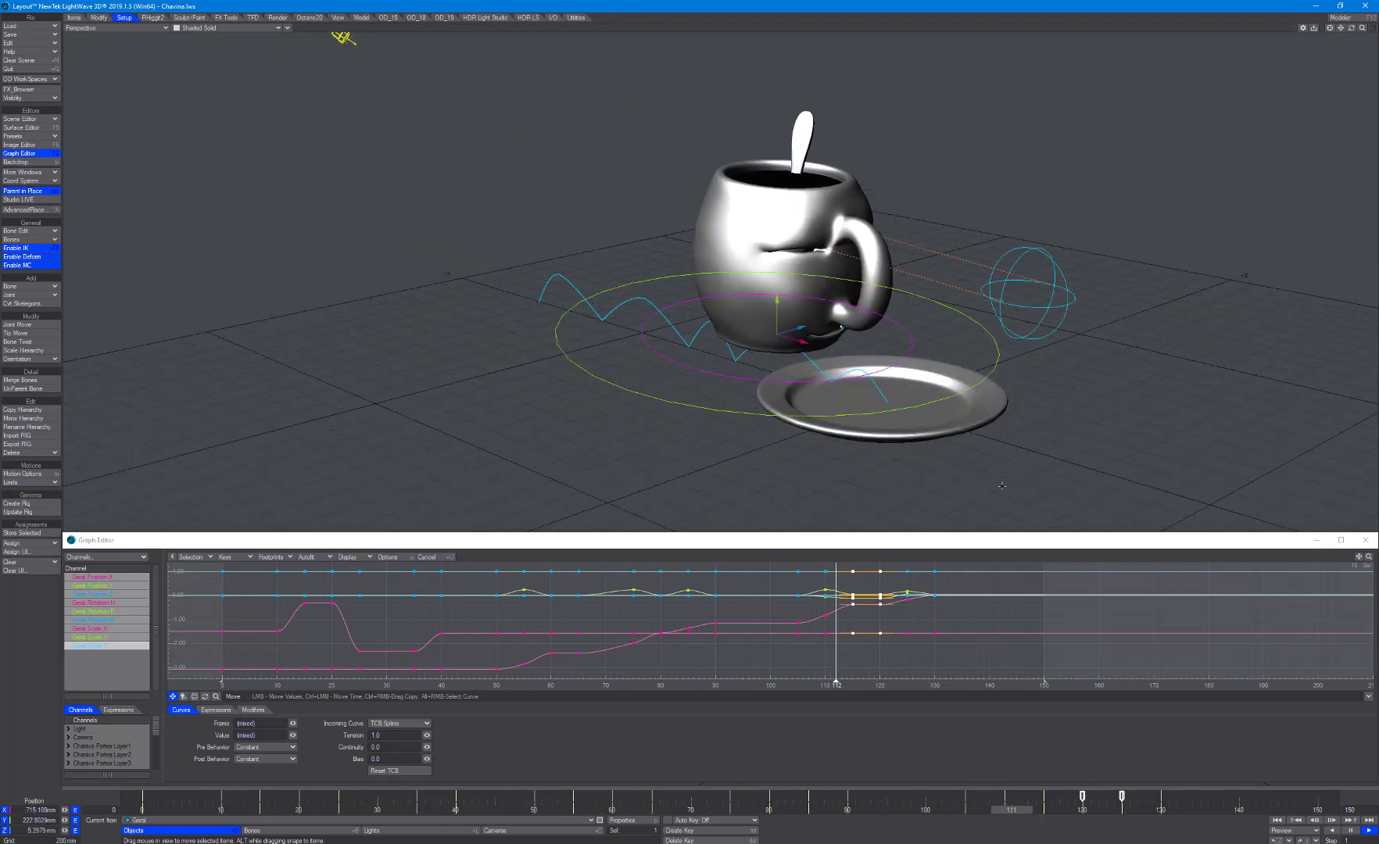
- Add a hold key for the cup at frame 135 and keyframe its heading turn at frame 140
{"action": "left_click", "coordinate": [1164, 813]}
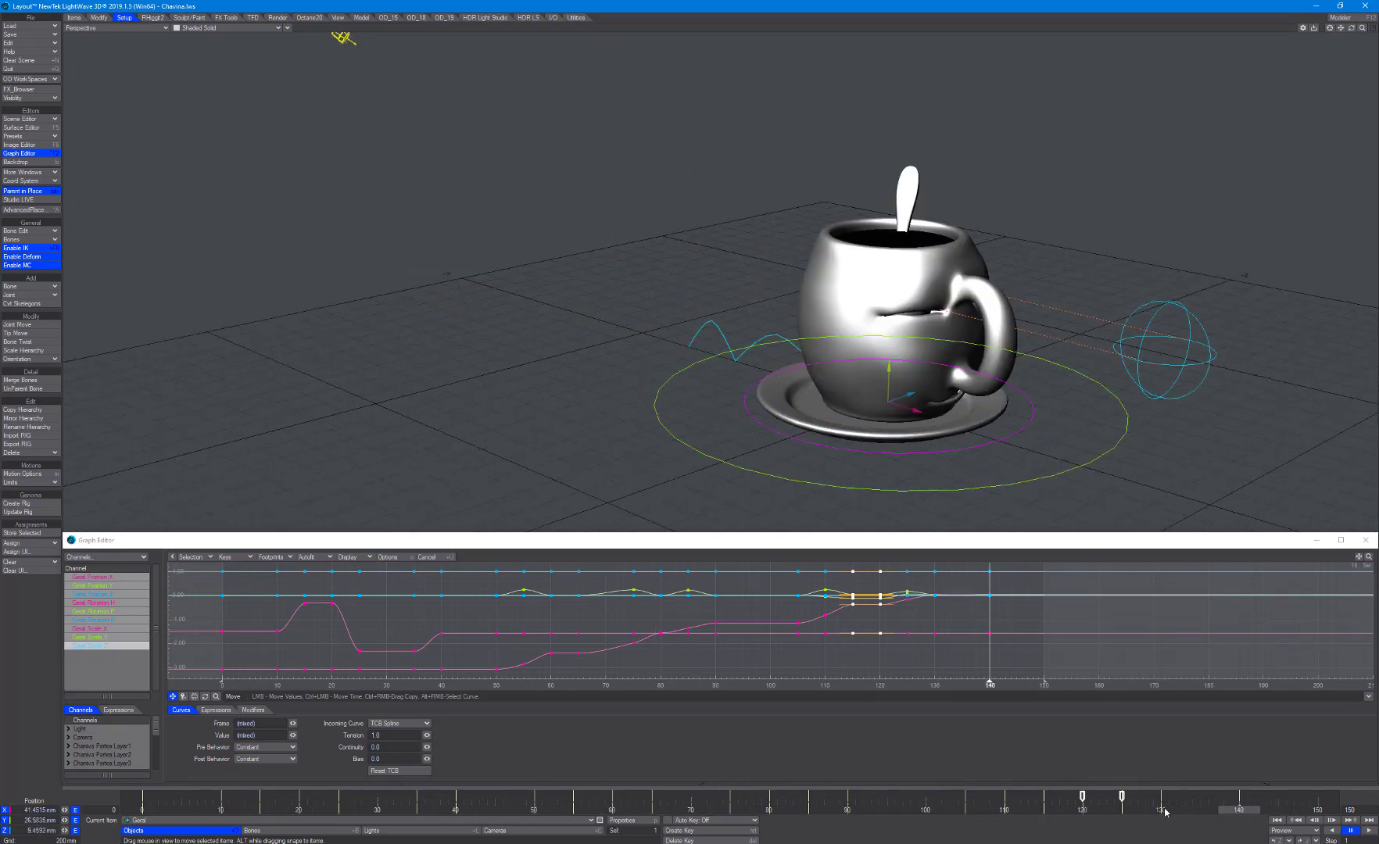
{"action": "left_click_drag", "start_coordinate": [1165, 813], "coordinate": [1199, 799]}
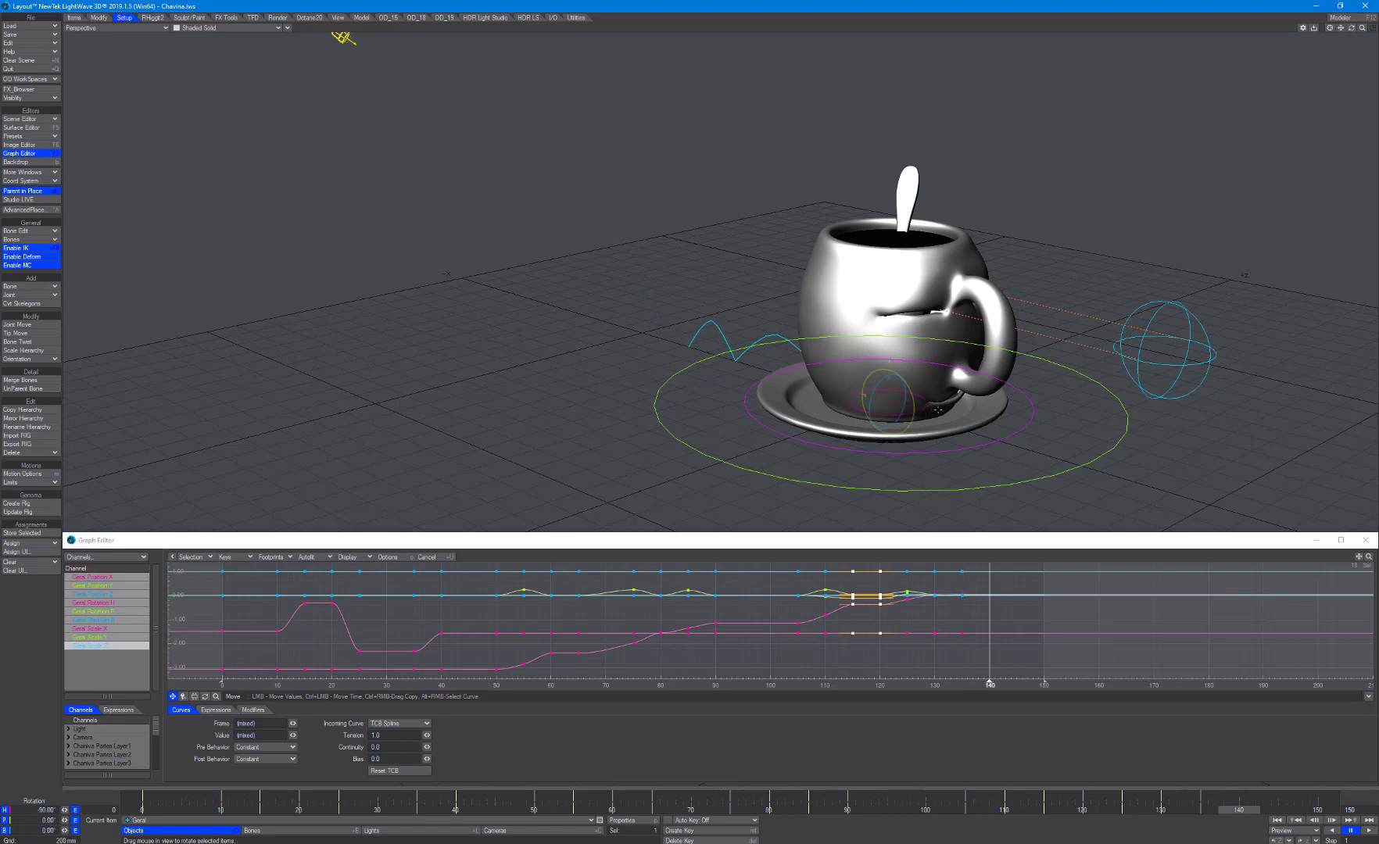
{"action": "left_click_drag", "start_coordinate": [938, 410], "coordinate": [1024, 411]}
{"action": "key", "text": "Return"}
{"action": "key", "text": "Return"}
{"action": "left_click_drag", "start_coordinate": [1239, 811], "coordinate": [1176, 811]}
- Set the tension of the cup's frame 130 and 135 keys to 1.0 and play back the turn
{"action": "right_click_drag", "start_coordinate": [921, 566], "coordinate": [975, 658]}
{"action": "left_click_drag", "start_coordinate": [426, 735], "coordinate": [469, 736]}
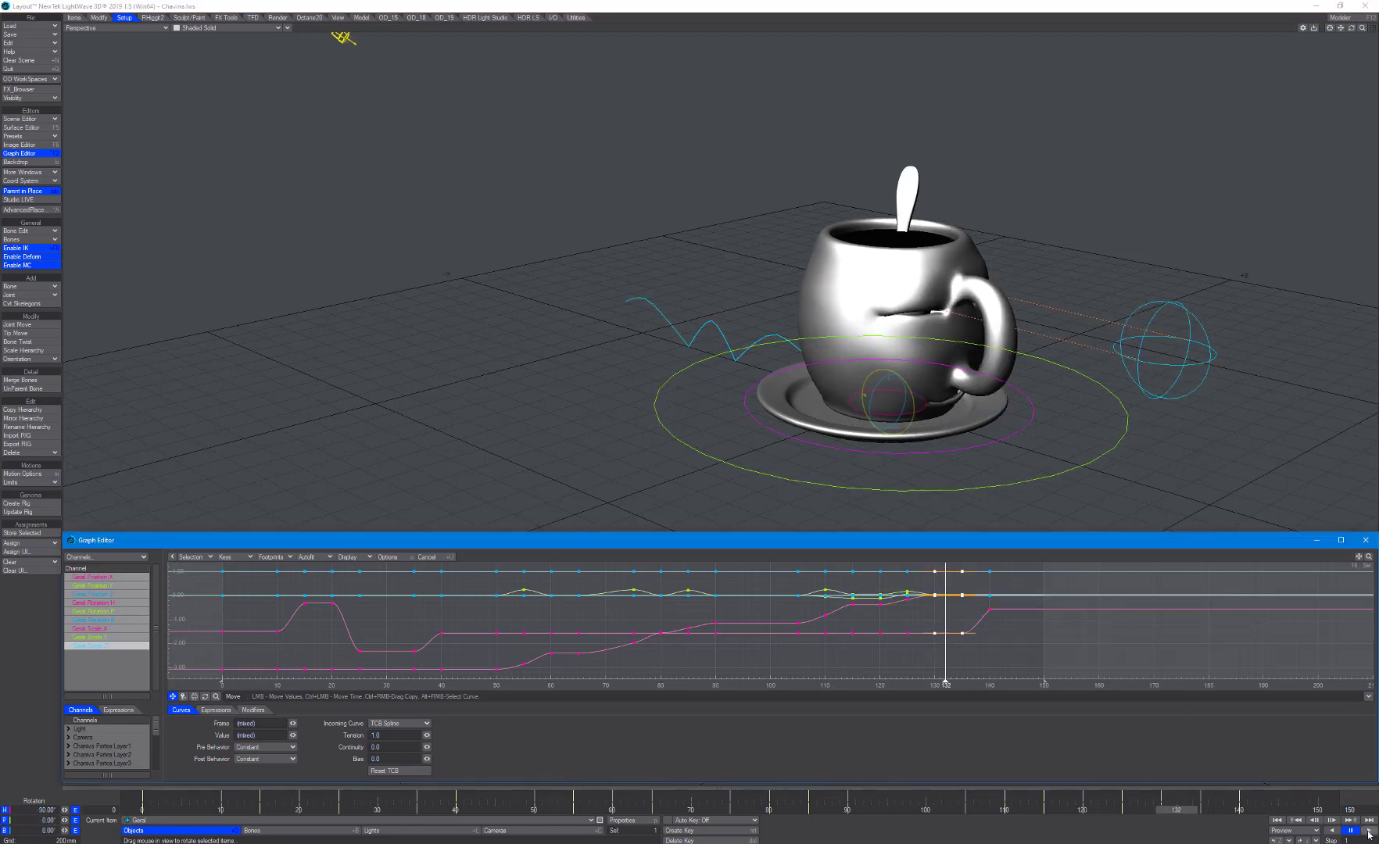
{"action": "left_click", "coordinate": [1368, 831]}
- Retime the turn's end key to frame 145 and set its tension to 1.0
{"action": "left_click_drag", "start_coordinate": [1277, 796], "coordinate": [1278, 797]}
{"action": "left_click_drag", "start_coordinate": [1239, 811], "coordinate": [1272, 811]}
{"action": "right_click_drag", "start_coordinate": [999, 566], "coordinate": [1036, 646]}
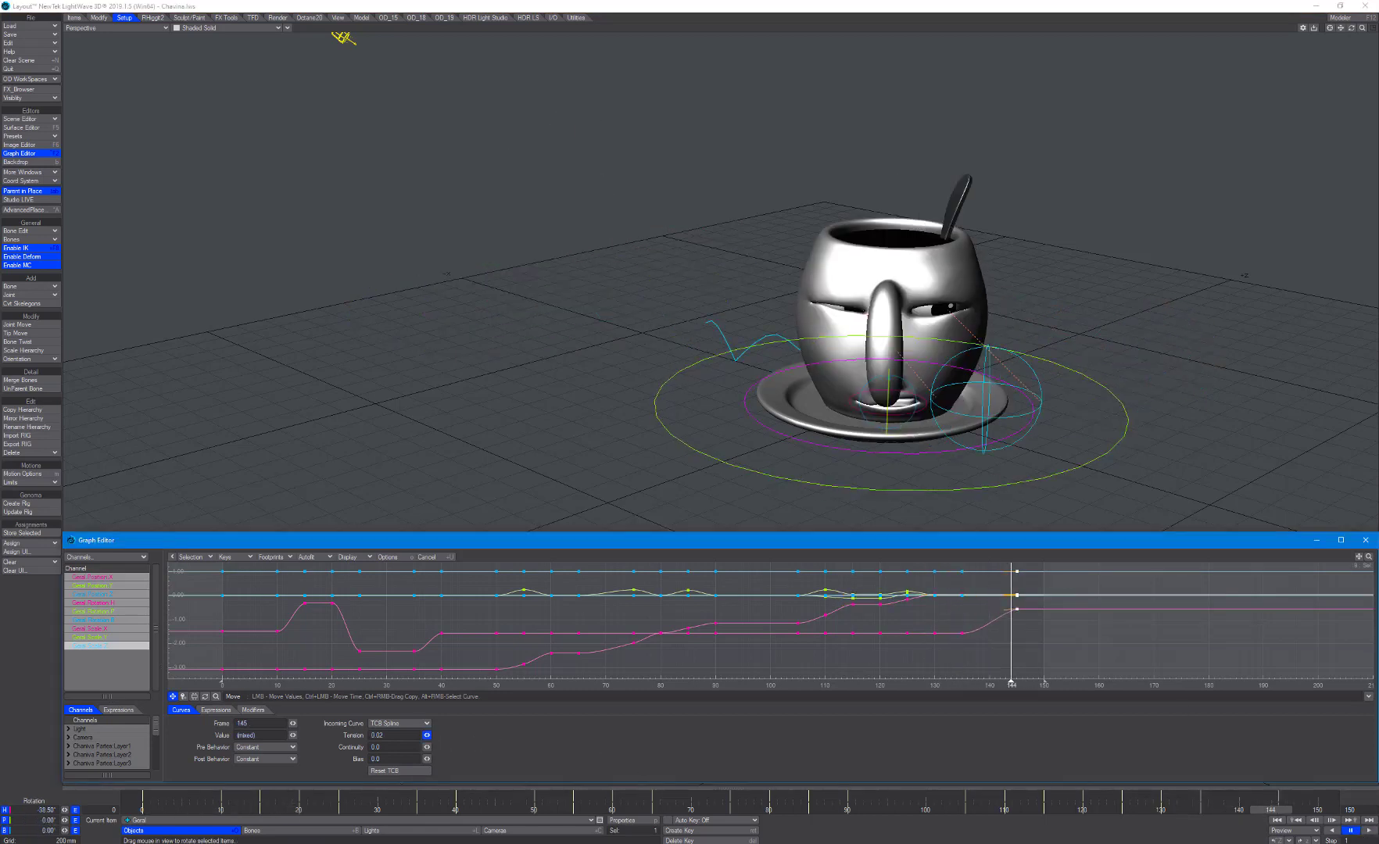
{"action": "left_click_drag", "start_coordinate": [427, 735], "coordinate": [468, 735]}
- Extend the scene's end frame to 180 and advance to the new section of the animation
{"action": "left_click", "coordinate": [1349, 810]}
{"action": "type", "text": "180"}
{"action": "key", "text": "Return"}
{"action": "left_click_drag", "start_coordinate": [1082, 811], "coordinate": [1187, 813]}
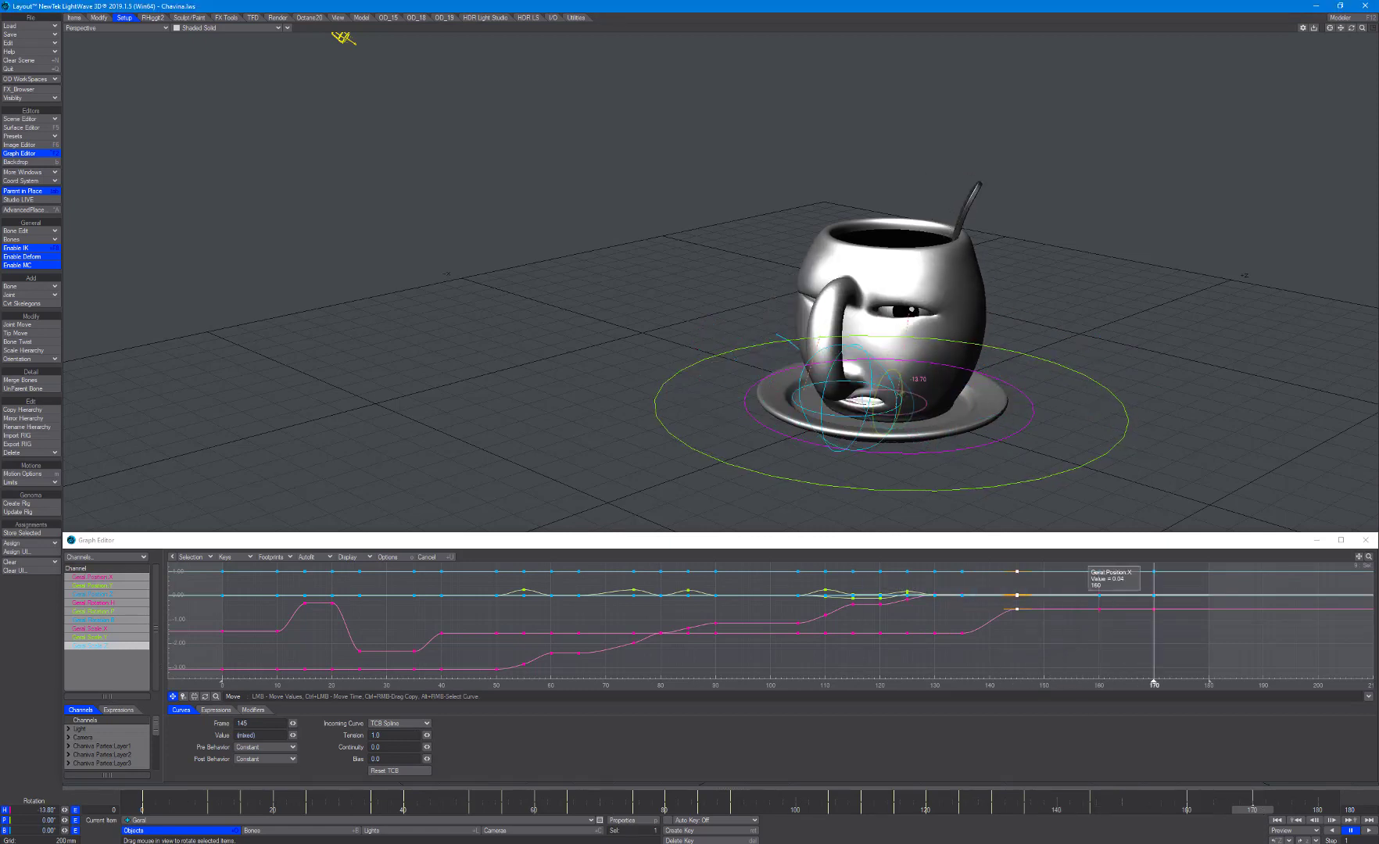
- Turn the cup further on the plate and keyframe its rotation at frames 170 and 180
{"action": "left_click_drag", "start_coordinate": [1253, 812], "coordinate": [1320, 811]}
{"action": "left_click", "coordinate": [1252, 812]}
{"action": "key", "text": "Return"}
{"action": "key", "text": "Return"}
{"action": "left_click_drag", "start_coordinate": [910, 412], "coordinate": [875, 412]}
{"action": "left_click", "coordinate": [1318, 811]}
{"action": "key", "text": "Return"}
{"action": "key", "text": "Return"}
- Lift the cup slightly off the plate at frames 165 and 175 and play back the animation
{"action": "left_click", "coordinate": [1219, 812]}
{"action": "key", "text": "t"}
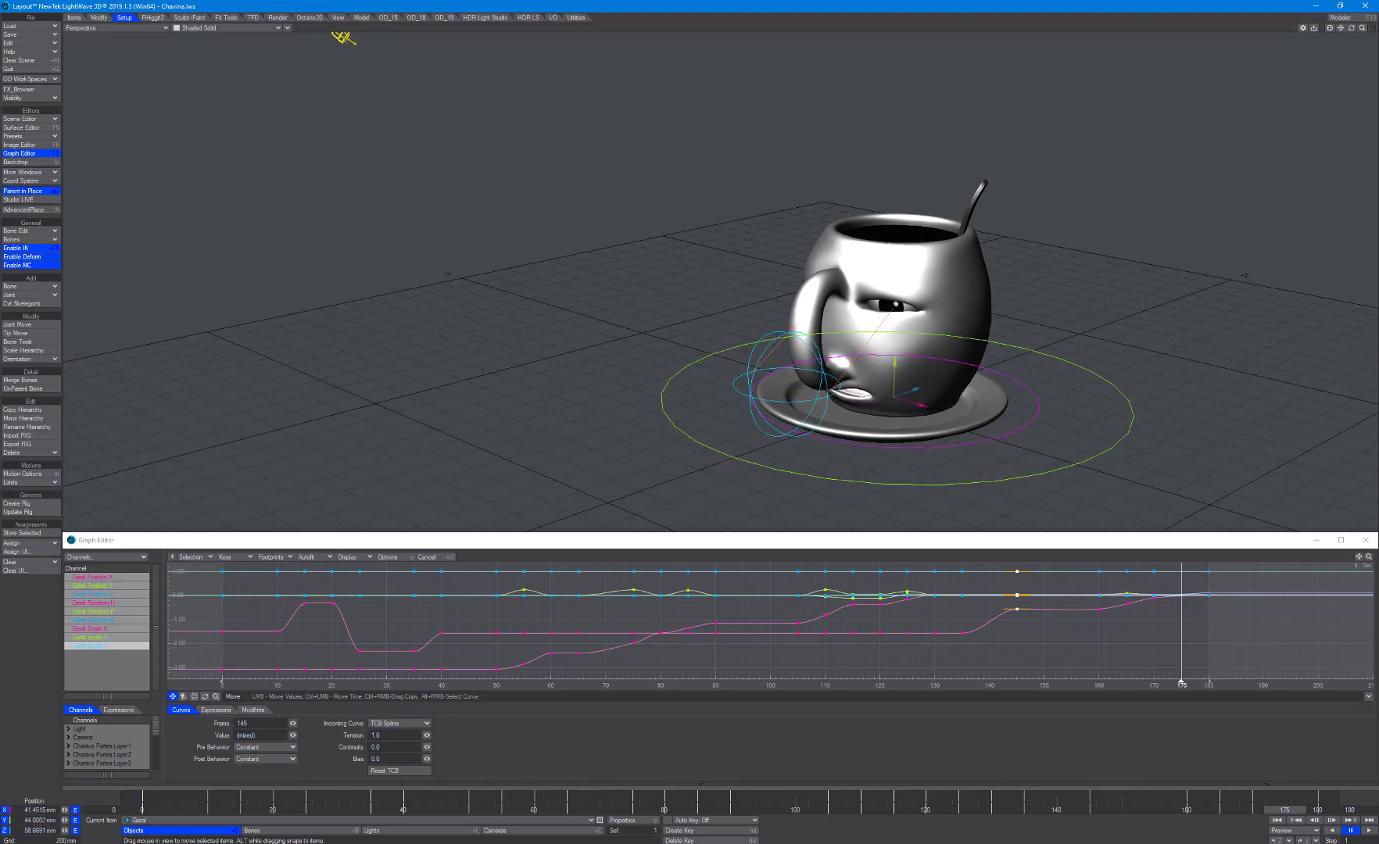
{"action": "left_click", "coordinate": [1367, 830]}
- Set the tension of the cup's keys from frame 160 to 180 to 1.0 and return toward the start of the animation
{"action": "right_click_drag", "start_coordinate": [1221, 637], "coordinate": [990, 565]}
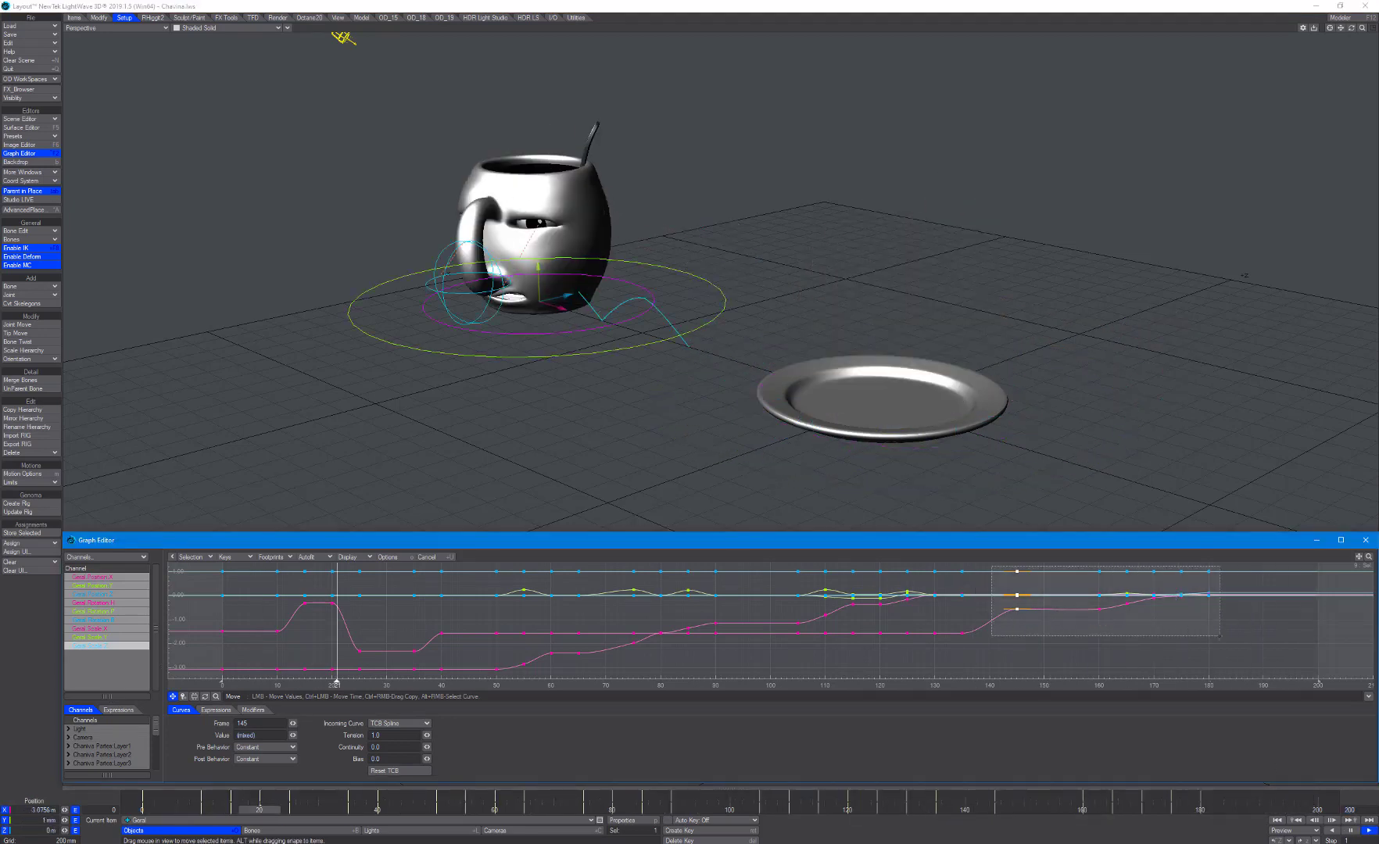
{"action": "right_click_drag", "start_coordinate": [1224, 638], "coordinate": [1055, 564]}
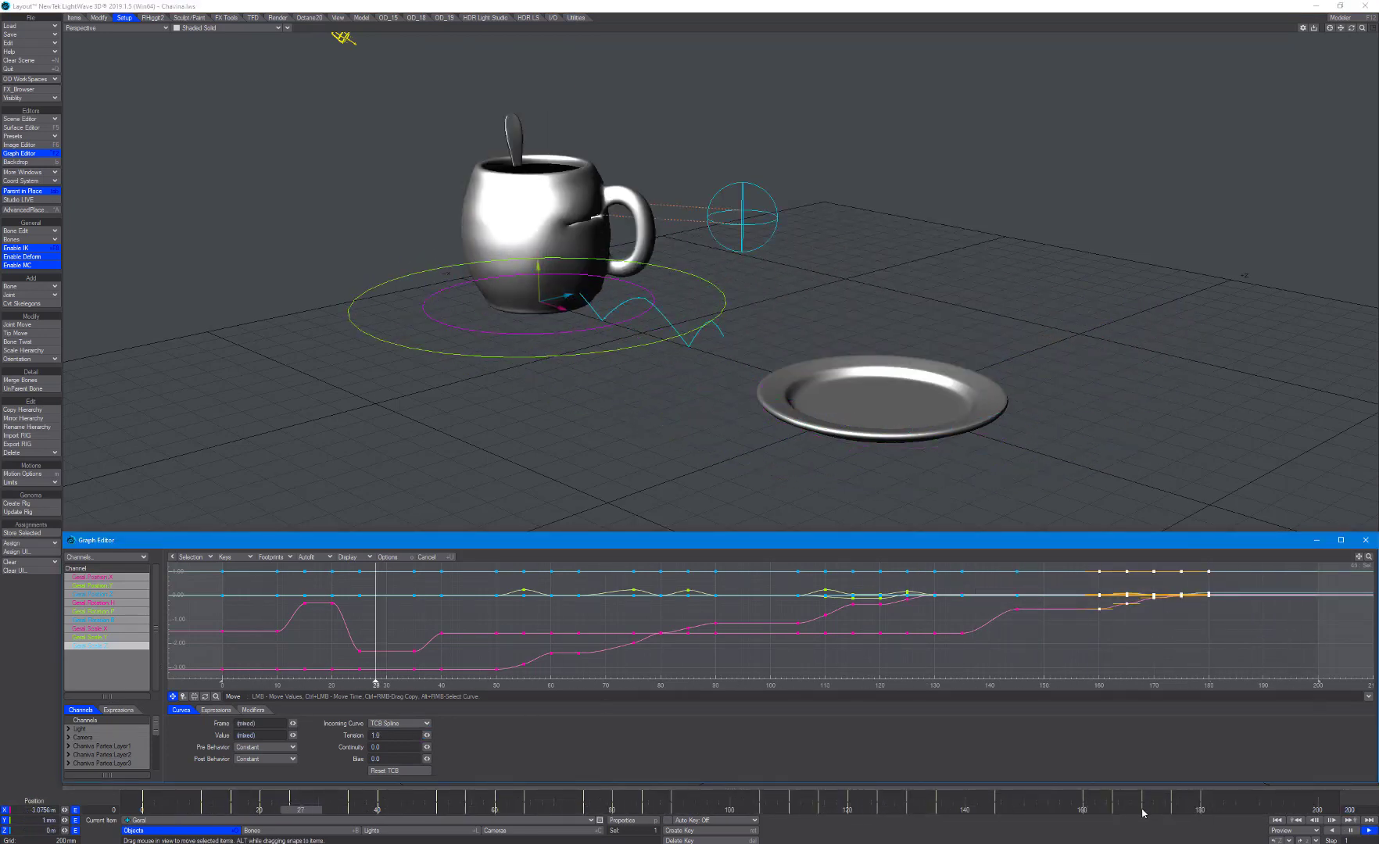
{"action": "mouse_move", "coordinate": [230, 811]}
{"action": "left_mouse_down"}
{"action": "mouse_move", "coordinate": [195, 809]}
{"action": "mouse_move", "coordinate": [1165, 809]}
{"action": "mouse_move", "coordinate": [142, 810]}
{"action": "left_mouse_up"}
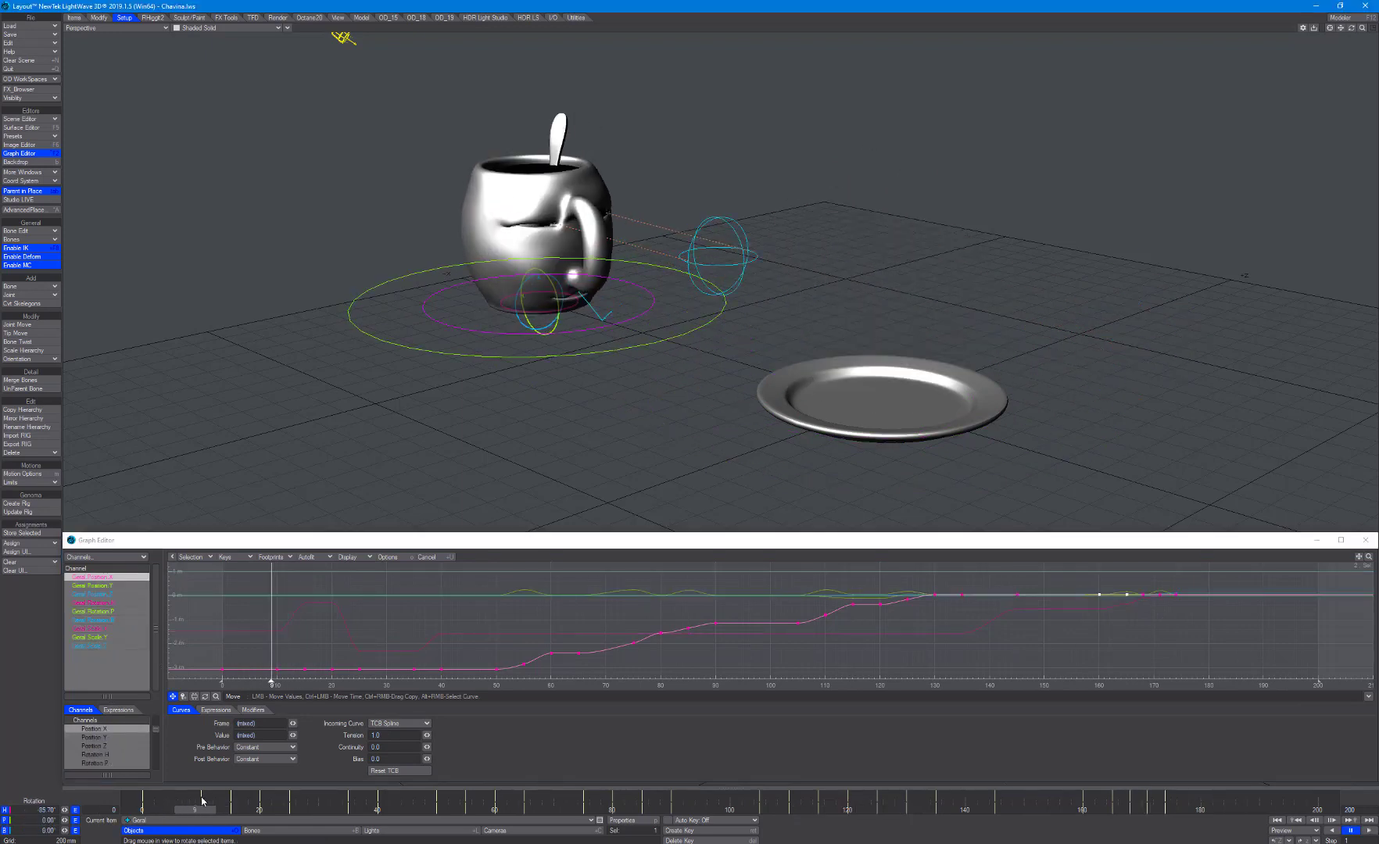
- Add timeline markers at frames 10, 50, 90, 105 and 135
{"action": "left_click", "coordinate": [201, 801]}
{"action": "right_click", "coordinate": [200, 802]}
{"action": "left_click", "coordinate": [201, 720]}
{"action": "right_click", "coordinate": [436, 802]}
{"action": "left_click", "coordinate": [439, 734]}
{"action": "right_click", "coordinate": [670, 803]}
{"action": "left_click", "coordinate": [685, 723]}
{"action": "right_click", "coordinate": [759, 802]}
{"action": "left_click", "coordinate": [761, 718]}
{"action": "right_click", "coordinate": [935, 802]}
{"action": "left_click", "coordinate": [934, 726]}
{"action": "key", "text": "Return"}
{"action": "key", "text": "Return"}
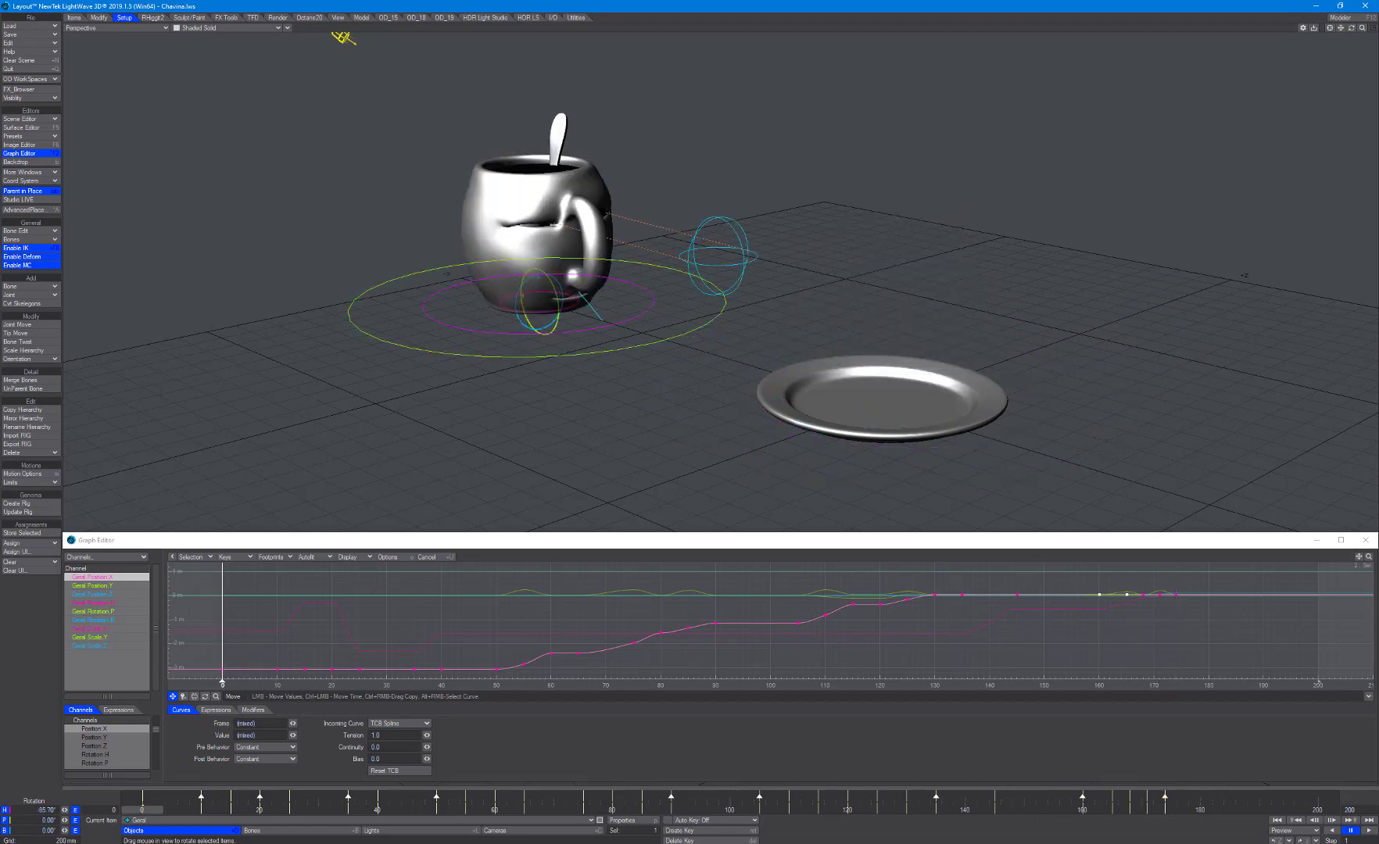
- Select the cup's eye control and move it around to the cup's near side in the top view at frame 15
{"action": "left_click", "coordinate": [181, 821]}
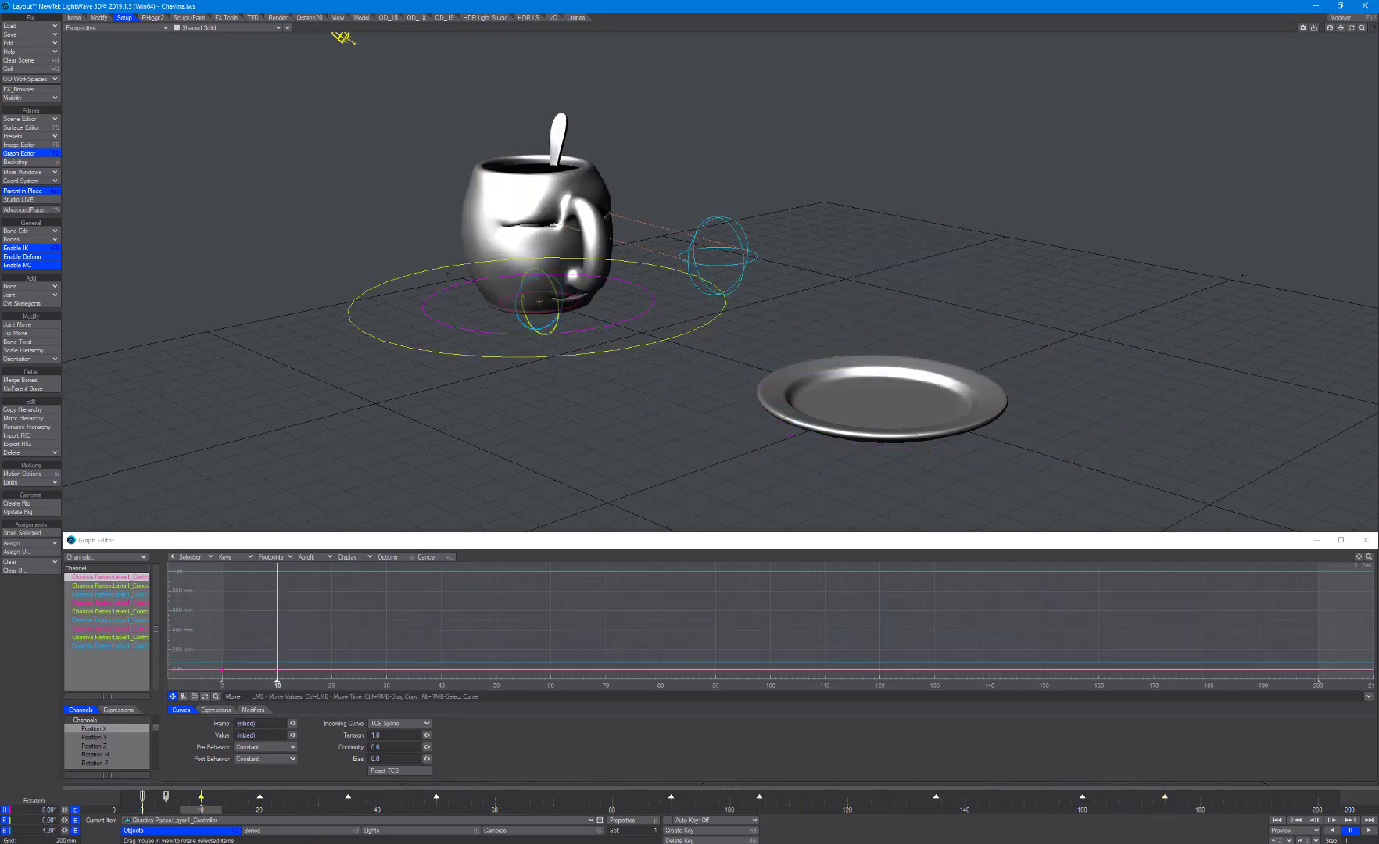
{"action": "left_click_drag", "start_coordinate": [253, 810], "coordinate": [260, 810]}
{"action": "left_click_drag", "start_coordinate": [547, 336], "coordinate": [715, 312], "text": "alt"}
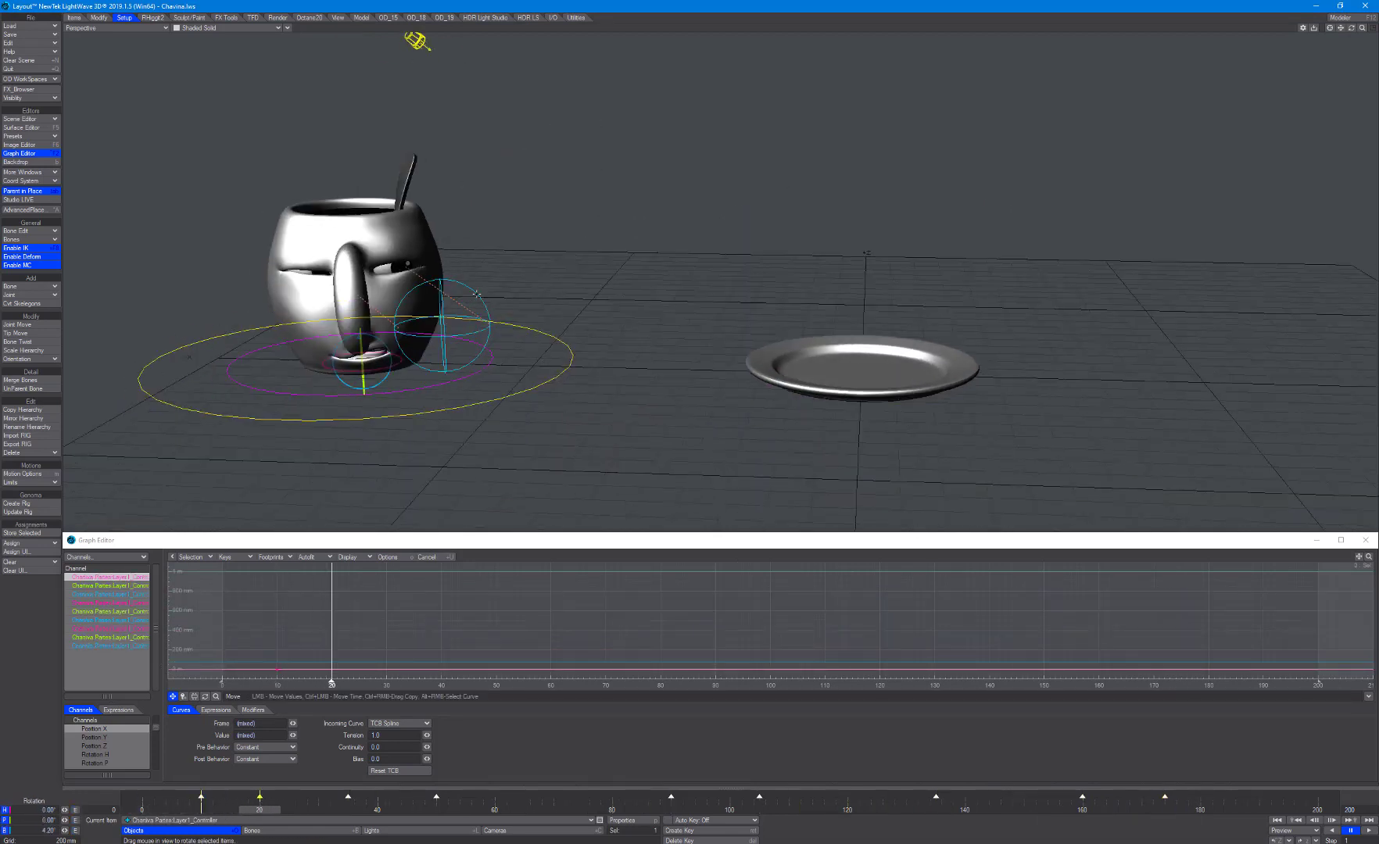
{"action": "key", "text": "t"}
{"action": "left_click", "coordinate": [449, 336]}
{"action": "left_click", "coordinate": [201, 810]}
{"action": "key", "text": "2"}
{"action": "left_click_drag", "start_coordinate": [575, 268], "coordinate": [553, 529]}
{"action": "key", "text": "comma"}
{"action": "key", "text": "comma"}
{"action": "left_click", "coordinate": [230, 811]}
{"action": "left_click_drag", "start_coordinate": [563, 486], "coordinate": [470, 516]}
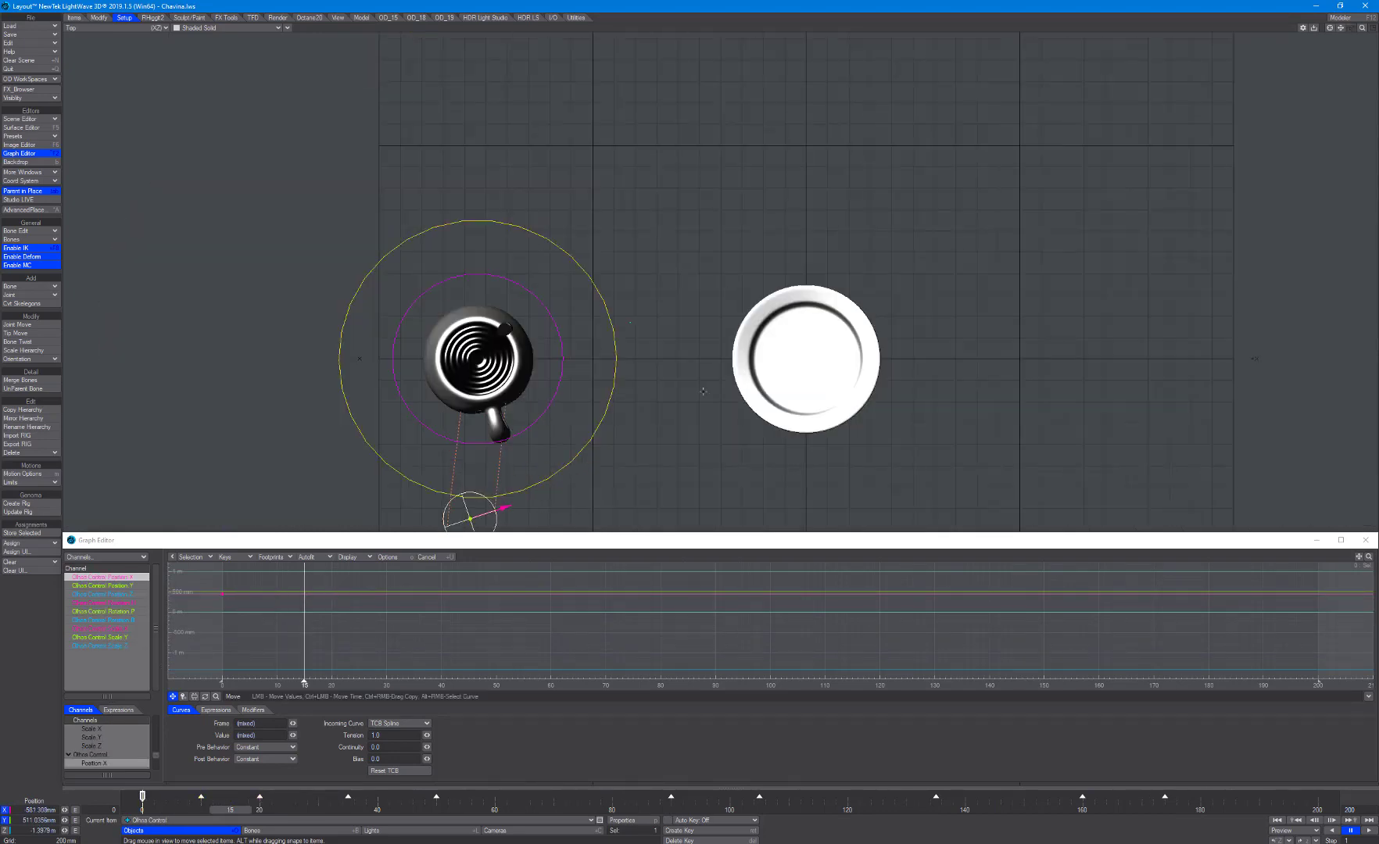
- Frame the cup in the camera view and set the camera resolution to HDTV (1920 x 1080)
{"action": "key", "text": "6"}
{"action": "key", "text": "shift+c"}
{"action": "left_click_drag", "start_coordinate": [738, 350], "coordinate": [713, 383], "text": "alt"}
{"action": "key", "text": "p"}
{"action": "left_click", "coordinate": [1025, 469]}
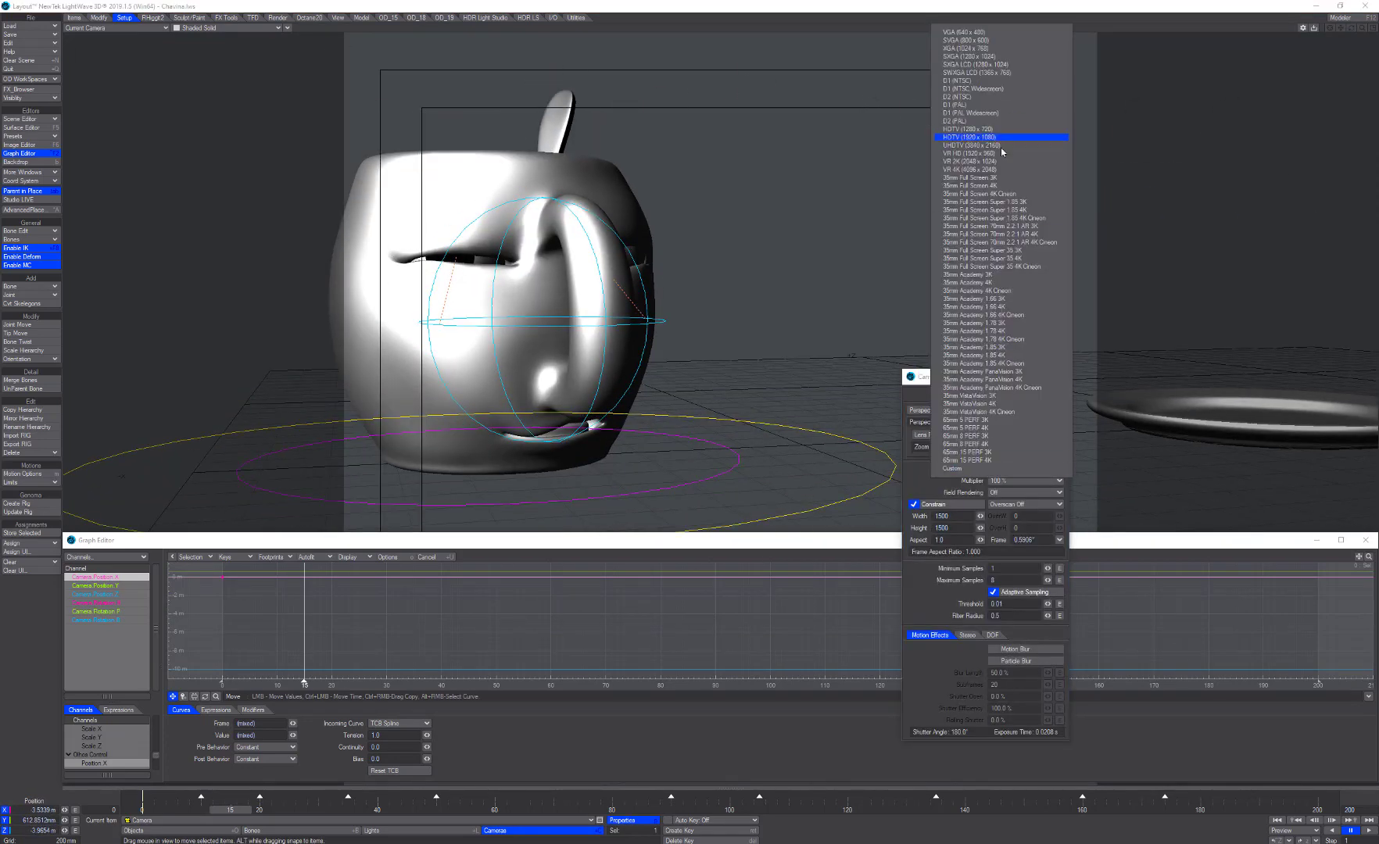
{"action": "left_click", "coordinate": [1026, 139]}
{"action": "left_click", "coordinate": [1060, 379]}
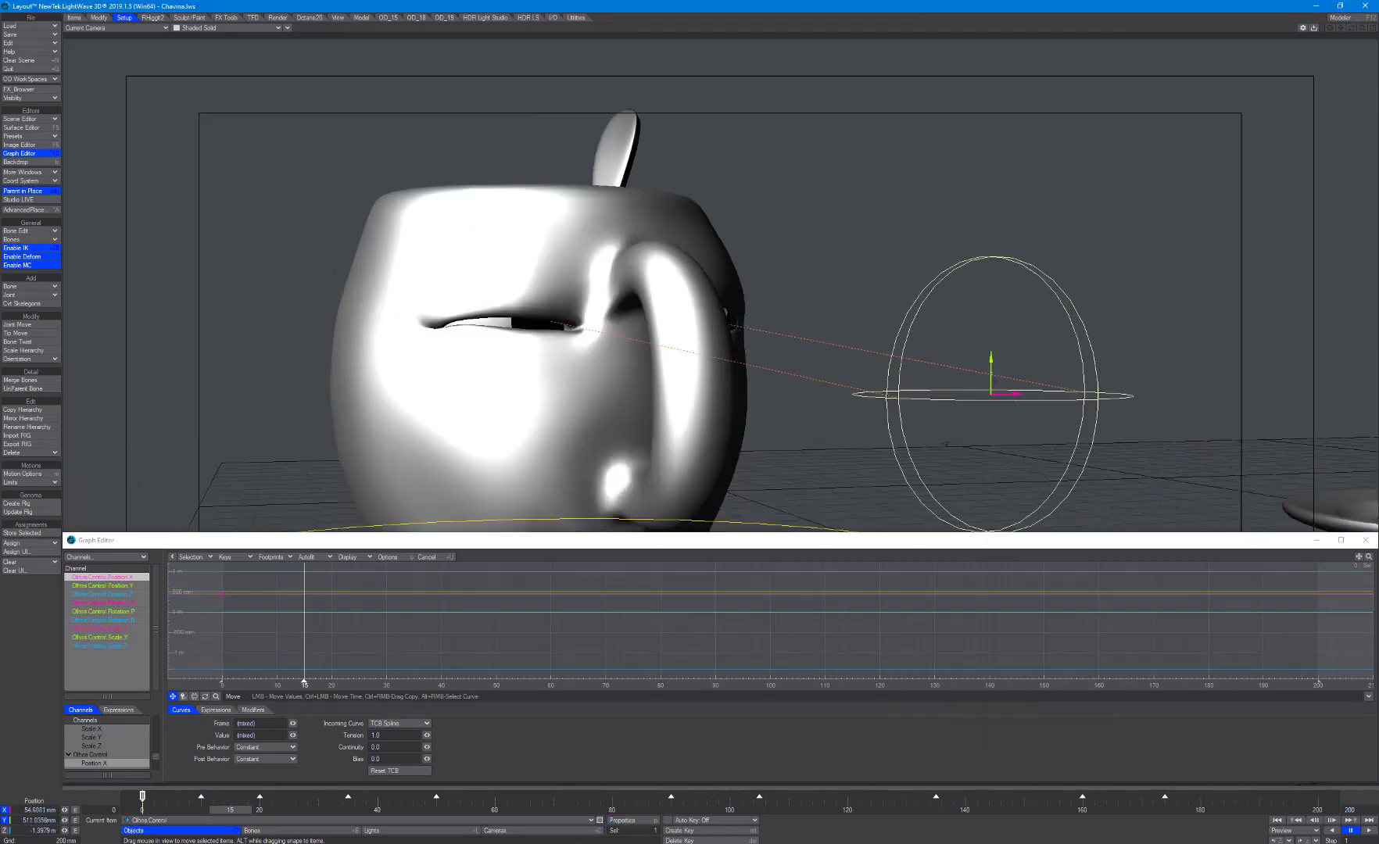
- Move the eye control along its X axis to the front of the cup and keyframe it at frame 15
{"action": "left_click_drag", "start_coordinate": [1003, 394], "coordinate": [628, 405]}
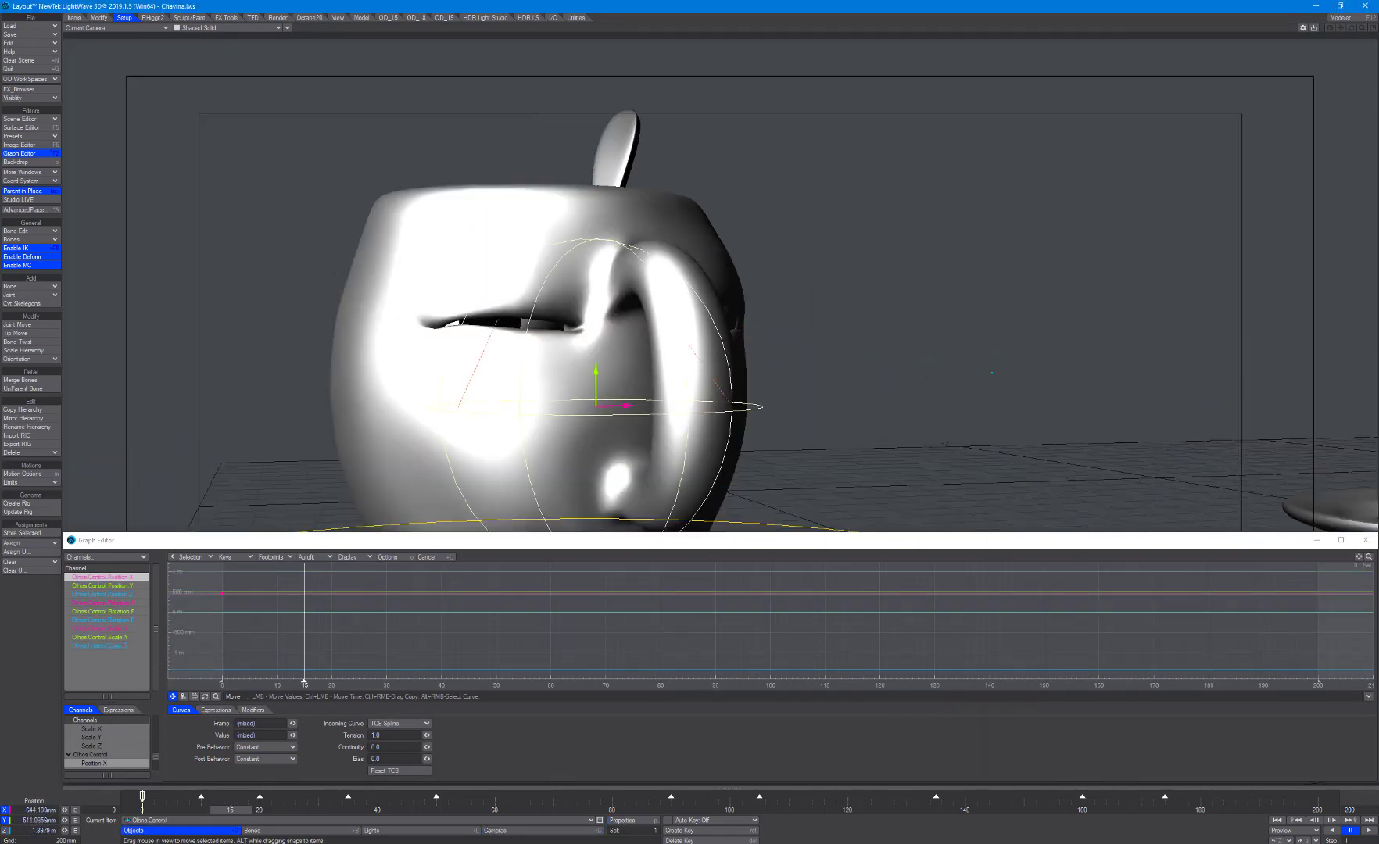
{"action": "key", "text": "Return"}
{"action": "key", "text": "Return"}
- Open the cup's closed eyes through the Morph Mixer of the cup body layer
{"action": "left_click", "coordinate": [360, 820]}
{"action": "left_click", "coordinate": [195, 762]}
{"action": "key", "text": "p"}
{"action": "double_click", "coordinate": [898, 683]}
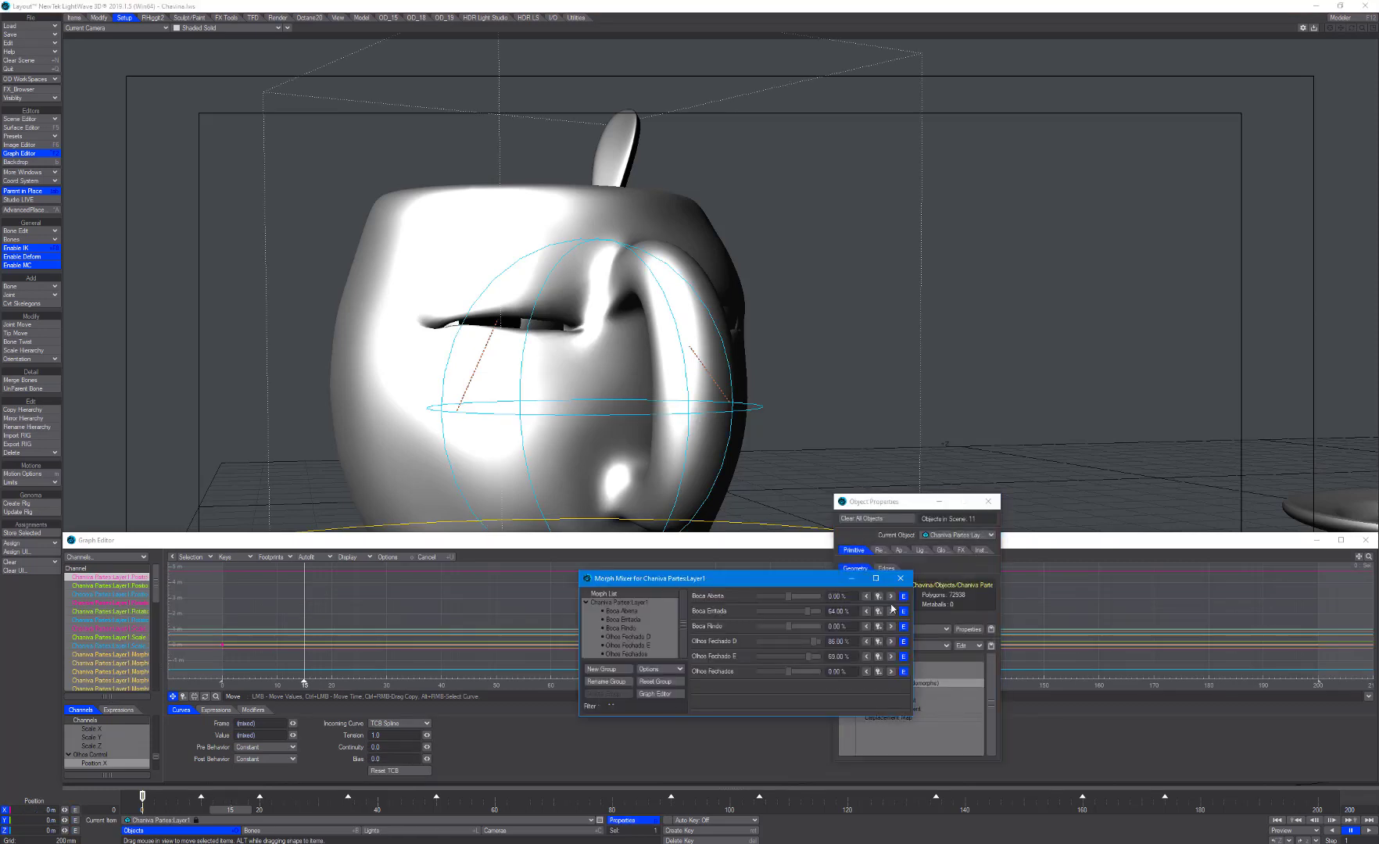
{"action": "left_click", "coordinate": [866, 611]}
{"action": "left_click", "coordinate": [899, 577]}
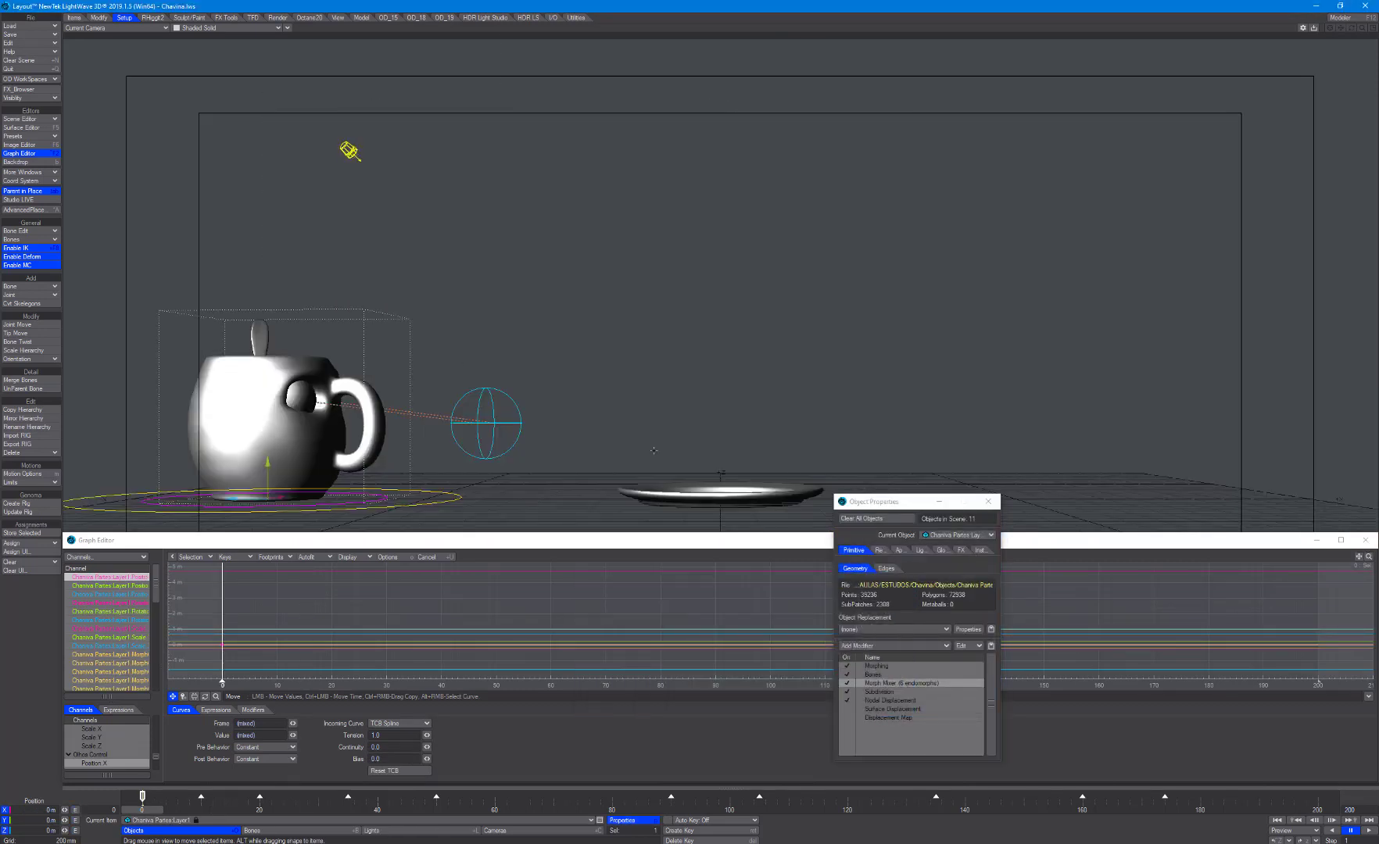
- Bring the camera closer to the cup and move its keyframe from frame 15 to frame 0
{"action": "key", "text": "shift+c"}
{"action": "key", "text": "p"}
{"action": "left_click_drag", "start_coordinate": [791, 263], "coordinate": [593, 172]}
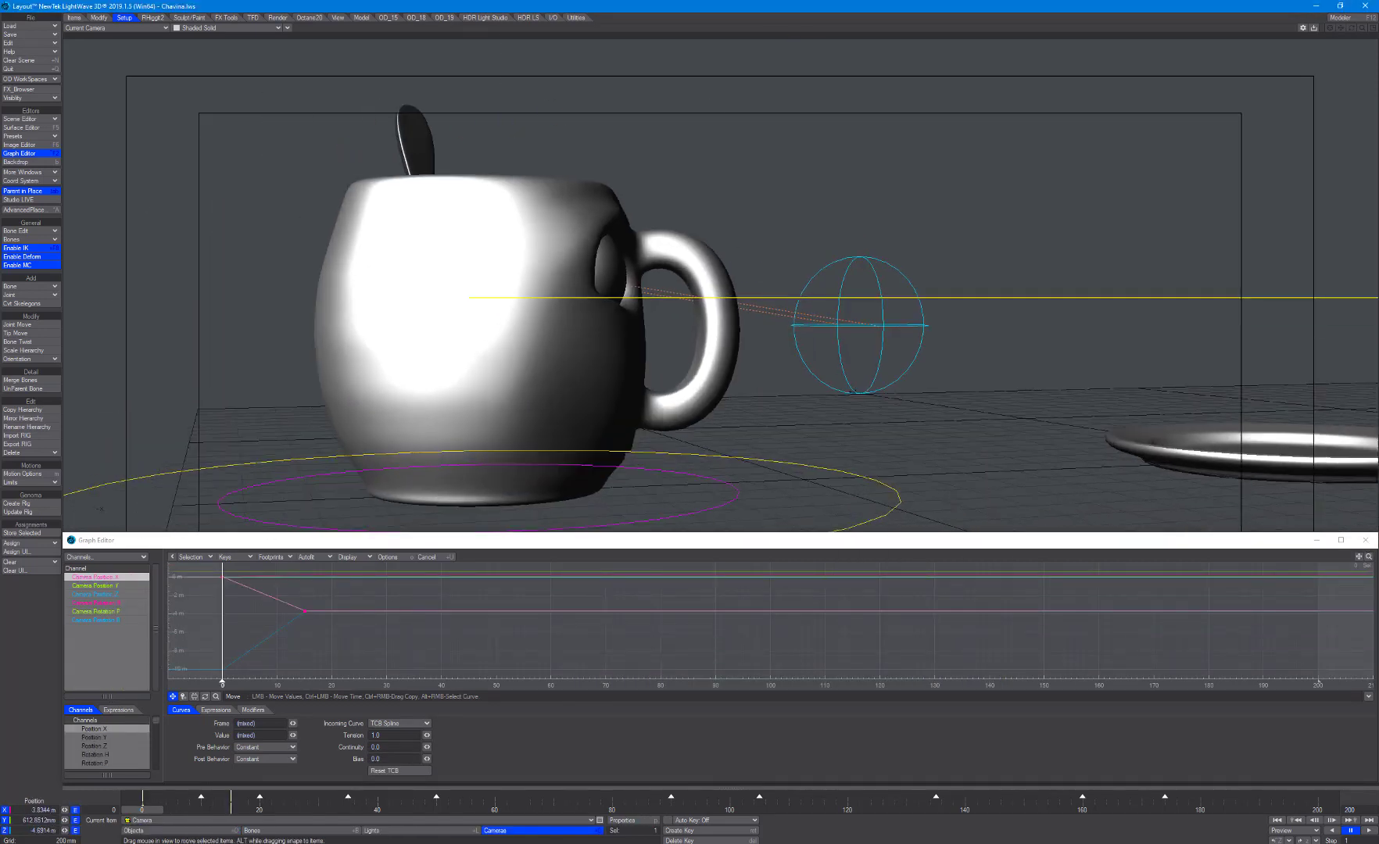
{"action": "left_click_drag", "start_coordinate": [232, 798], "coordinate": [142, 797], "text": "shift"}
- Close the Graph Editor, select the eye control and lower it at frame 46
{"action": "left_click_drag", "start_coordinate": [143, 809], "coordinate": [348, 810]}
{"action": "key", "text": "ctrl+F2"}
{"action": "left_click", "coordinate": [215, 830]}
{"action": "key", "text": "3"}
{"action": "key", "text": "1"}
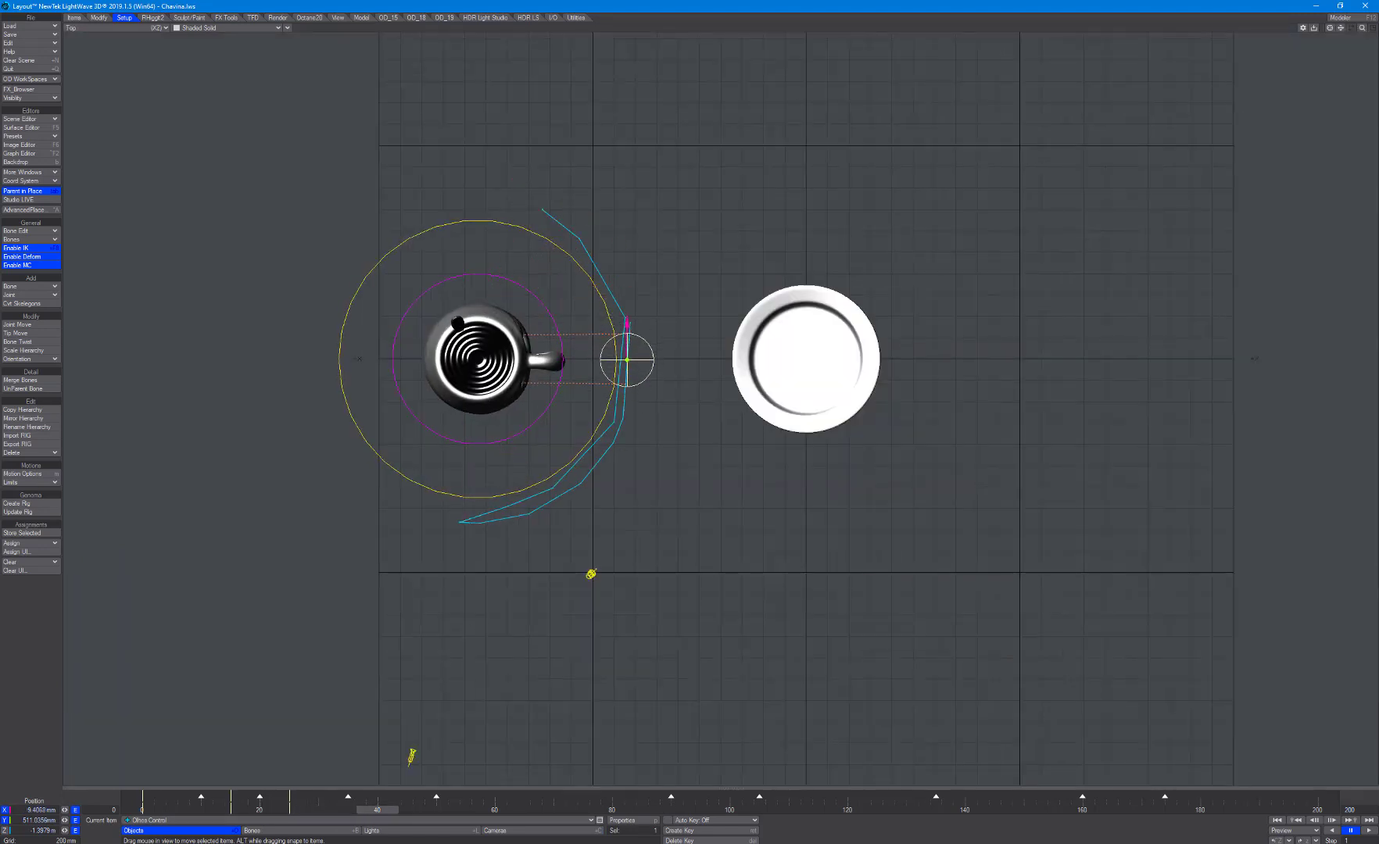
{"action": "key", "text": "3"}
{"action": "key", "text": "4"}
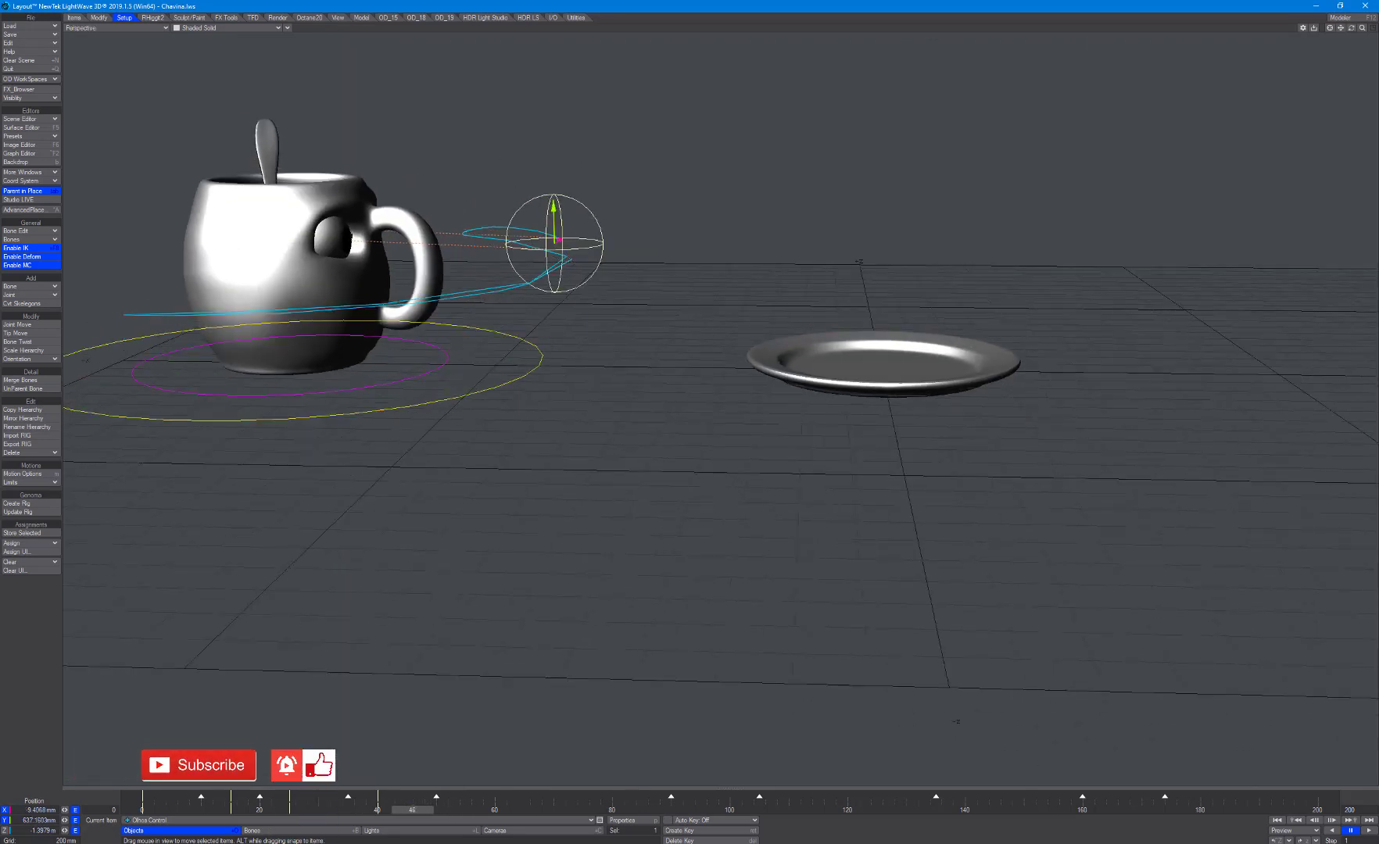
{"action": "left_click_drag", "start_coordinate": [554, 207], "coordinate": [554, 262]}
- Shift the eye control sideways near frame 150, and reposition and keyframe it at frame 174
{"action": "left_click_drag", "start_coordinate": [556, 265], "coordinate": [1066, 474], "text": "alt"}
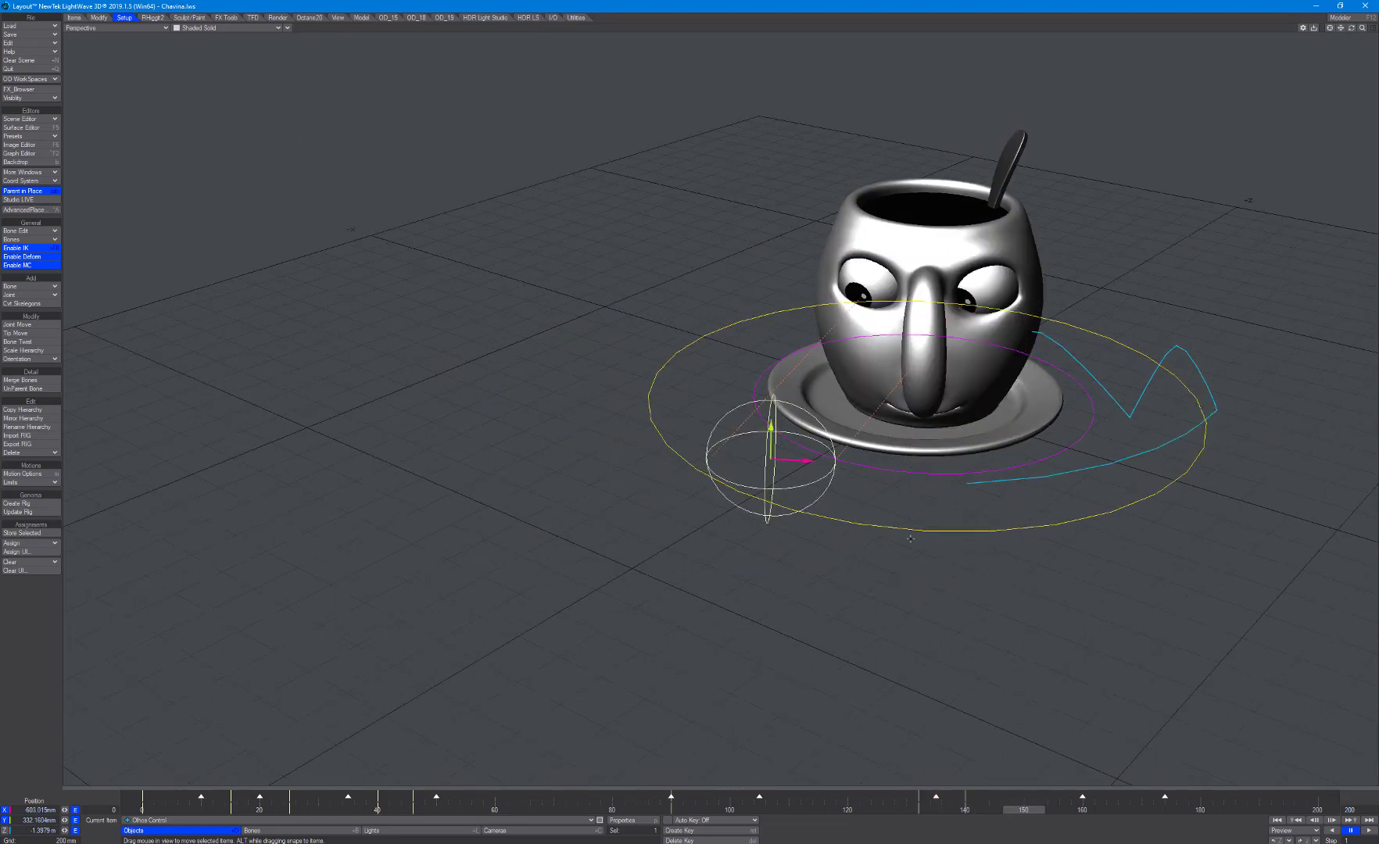
{"action": "left_click_drag", "start_coordinate": [911, 539], "coordinate": [1071, 545]}
{"action": "left_click", "coordinate": [993, 813]}
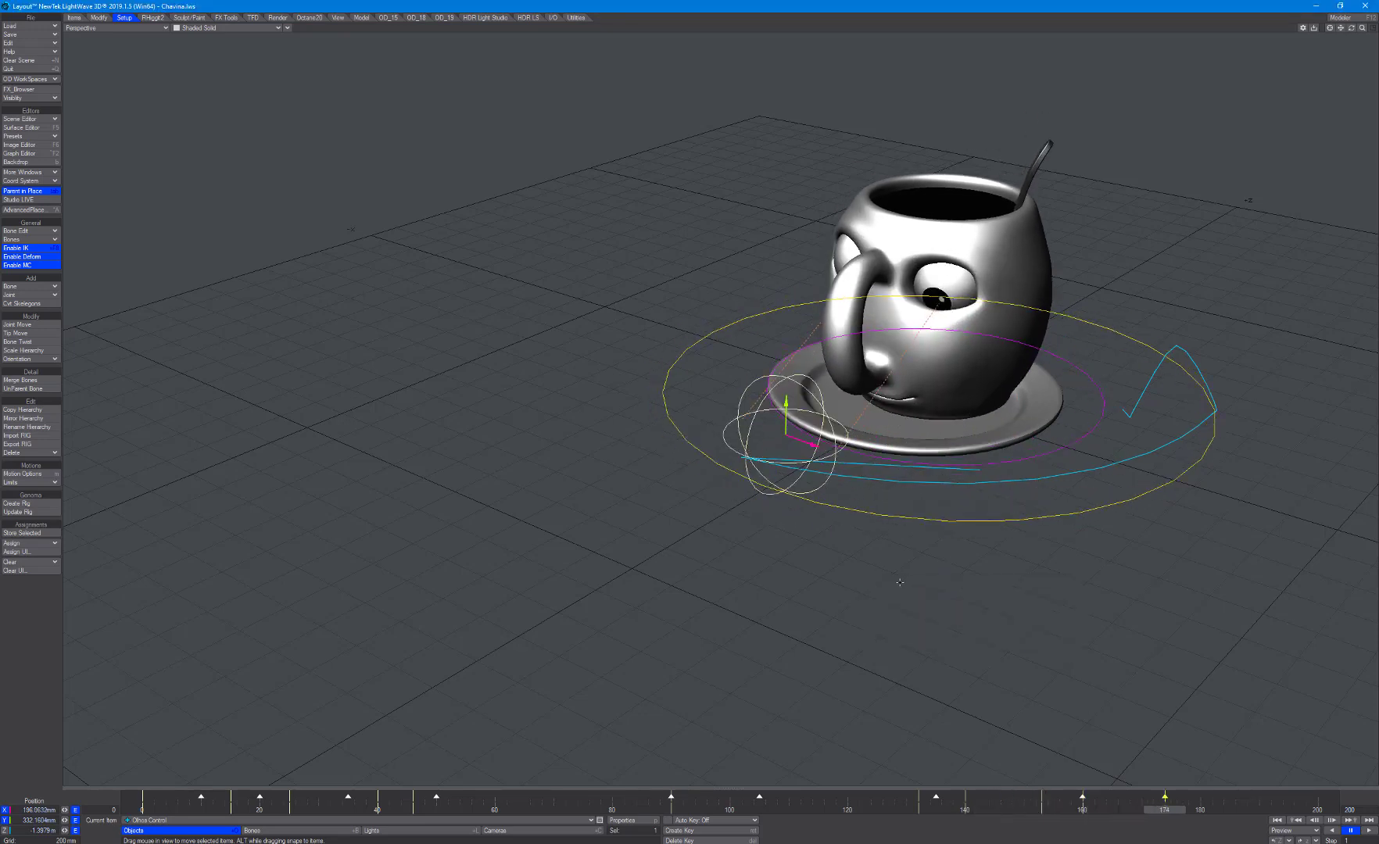
{"action": "left_click_drag", "start_coordinate": [900, 581], "coordinate": [849, 581]}
{"action": "mouse_move", "coordinate": [1173, 811]}
{"action": "left_mouse_down"}
{"action": "mouse_move", "coordinate": [1137, 812]}
{"action": "mouse_move", "coordinate": [1203, 811]}
{"action": "mouse_move", "coordinate": [1172, 811]}
{"action": "left_mouse_up"}
{"action": "left_click_drag", "start_coordinate": [817, 444], "coordinate": [739, 418]}
{"action": "key", "text": "Return"}
{"action": "key", "text": "Return"}
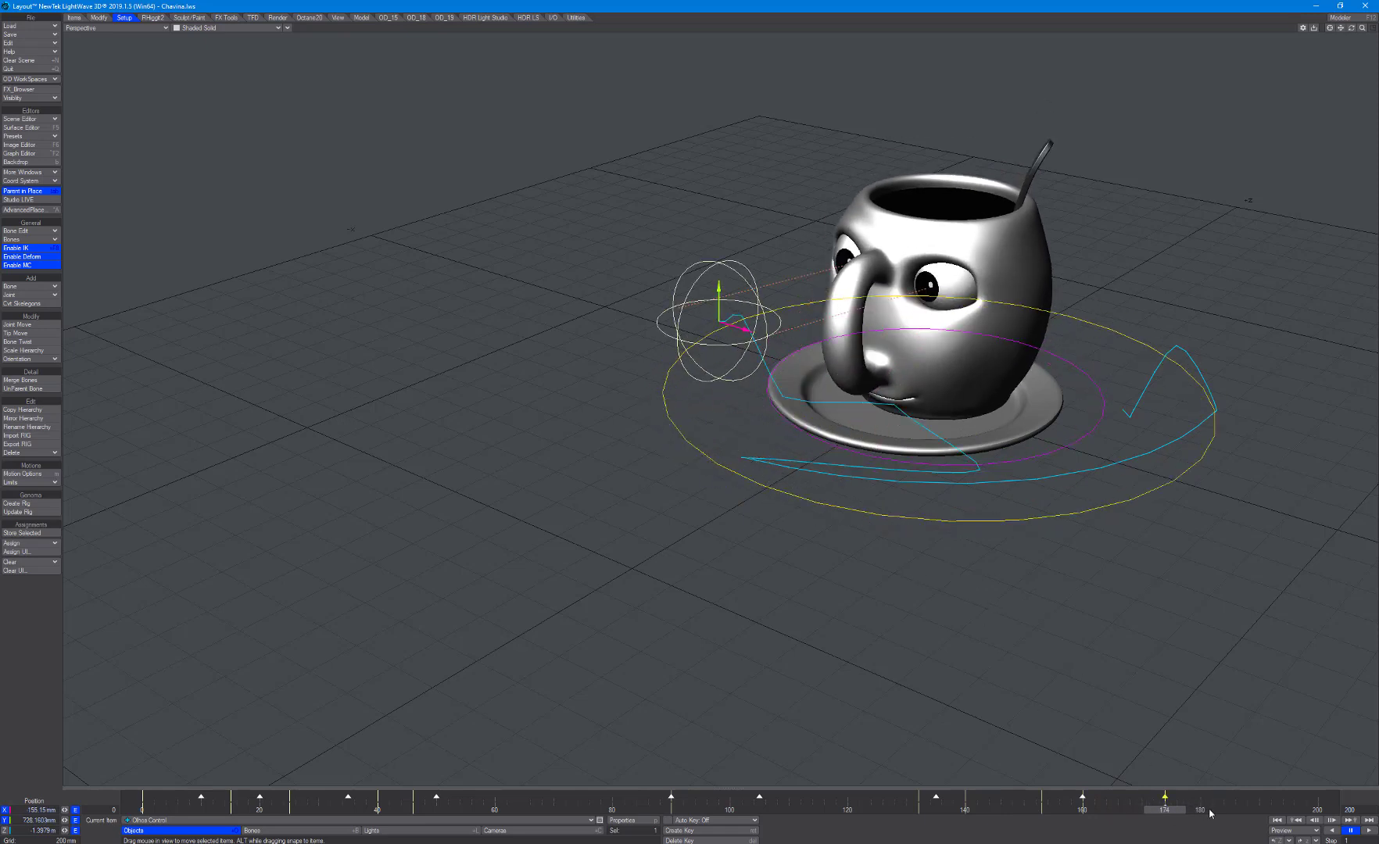
- Play back the eye animation and reopen the Graph Editor
{"action": "left_click", "coordinate": [1368, 830]}
{"action": "left_click", "coordinate": [1349, 820]}
{"action": "key", "text": "ctrl+F2"}
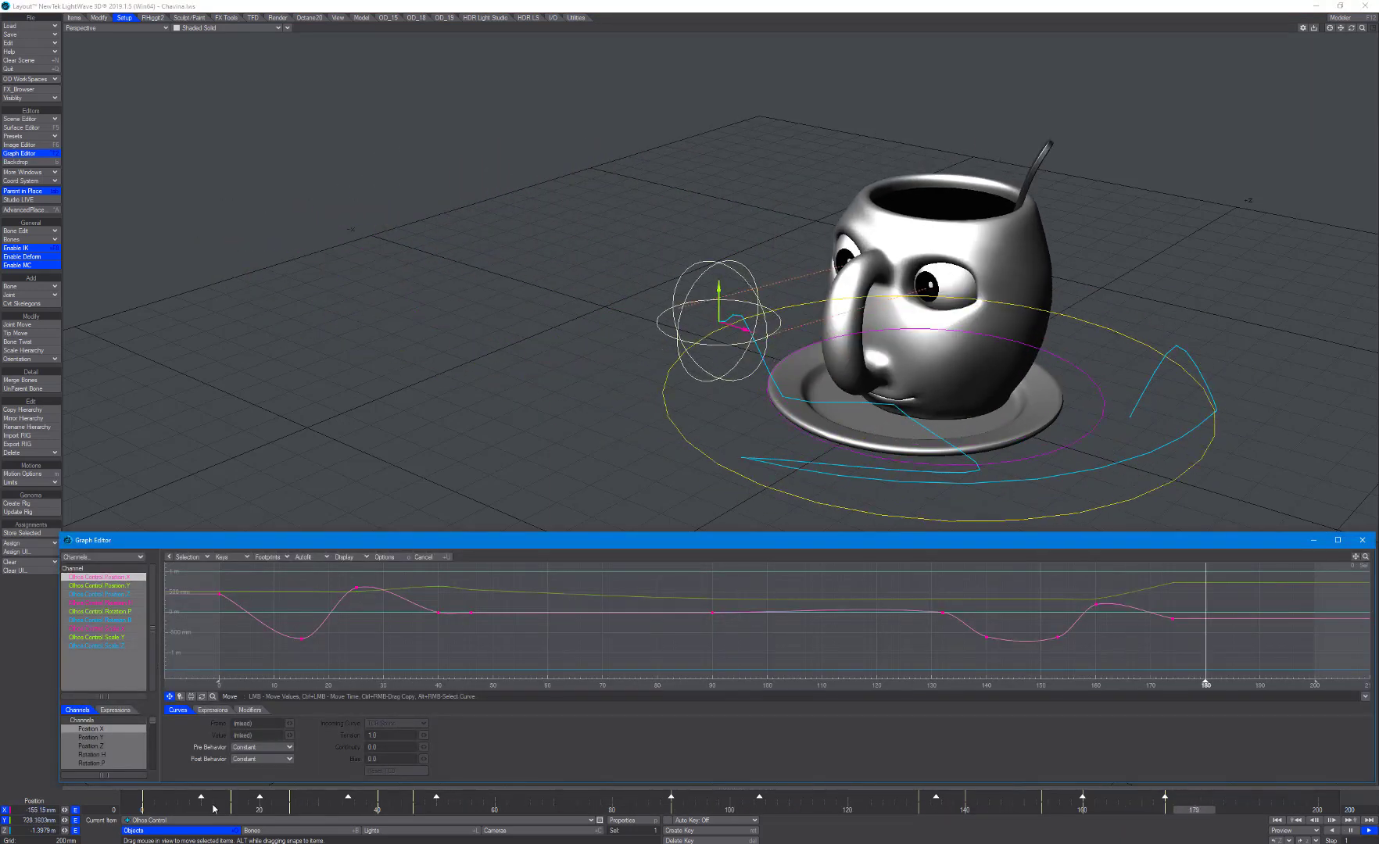
- Copy the eye control's sideways pose to a new keyframe at frame 18
{"action": "mouse_move", "coordinate": [221, 810]}
{"action": "left_mouse_down"}
{"action": "mouse_move", "coordinate": [244, 810]}
{"action": "mouse_move", "coordinate": [226, 810]}
{"action": "left_mouse_up"}
{"action": "key", "text": "Return"}
{"action": "type", "text": "180"}
{"action": "key", "text": "Return"}
- Show all of the eye control's channels in the graph and copy its frame 25 pose to frame 35
{"action": "left_click", "coordinate": [122, 647]}
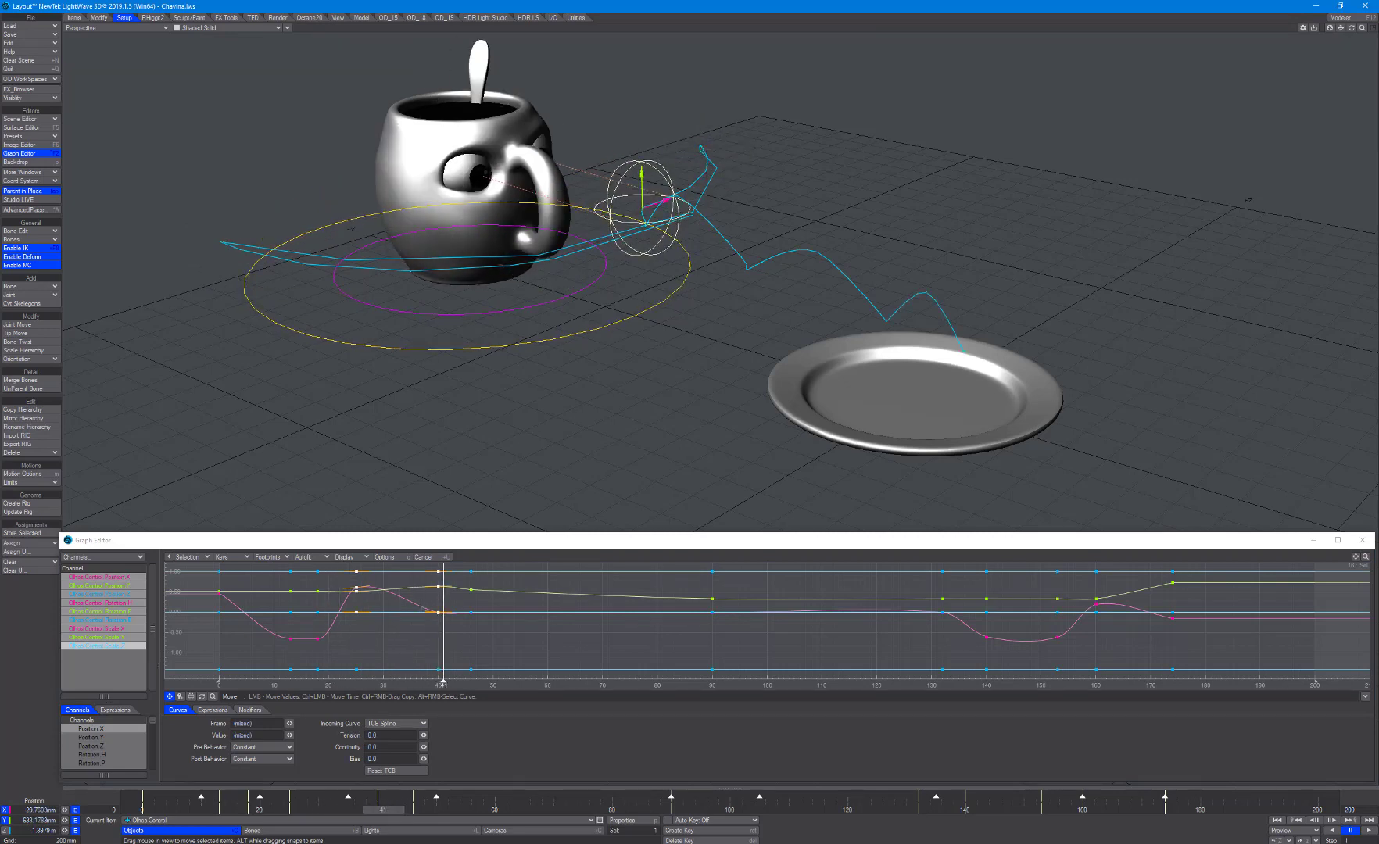
{"action": "left_click_drag", "start_coordinate": [433, 682], "coordinate": [400, 682]}
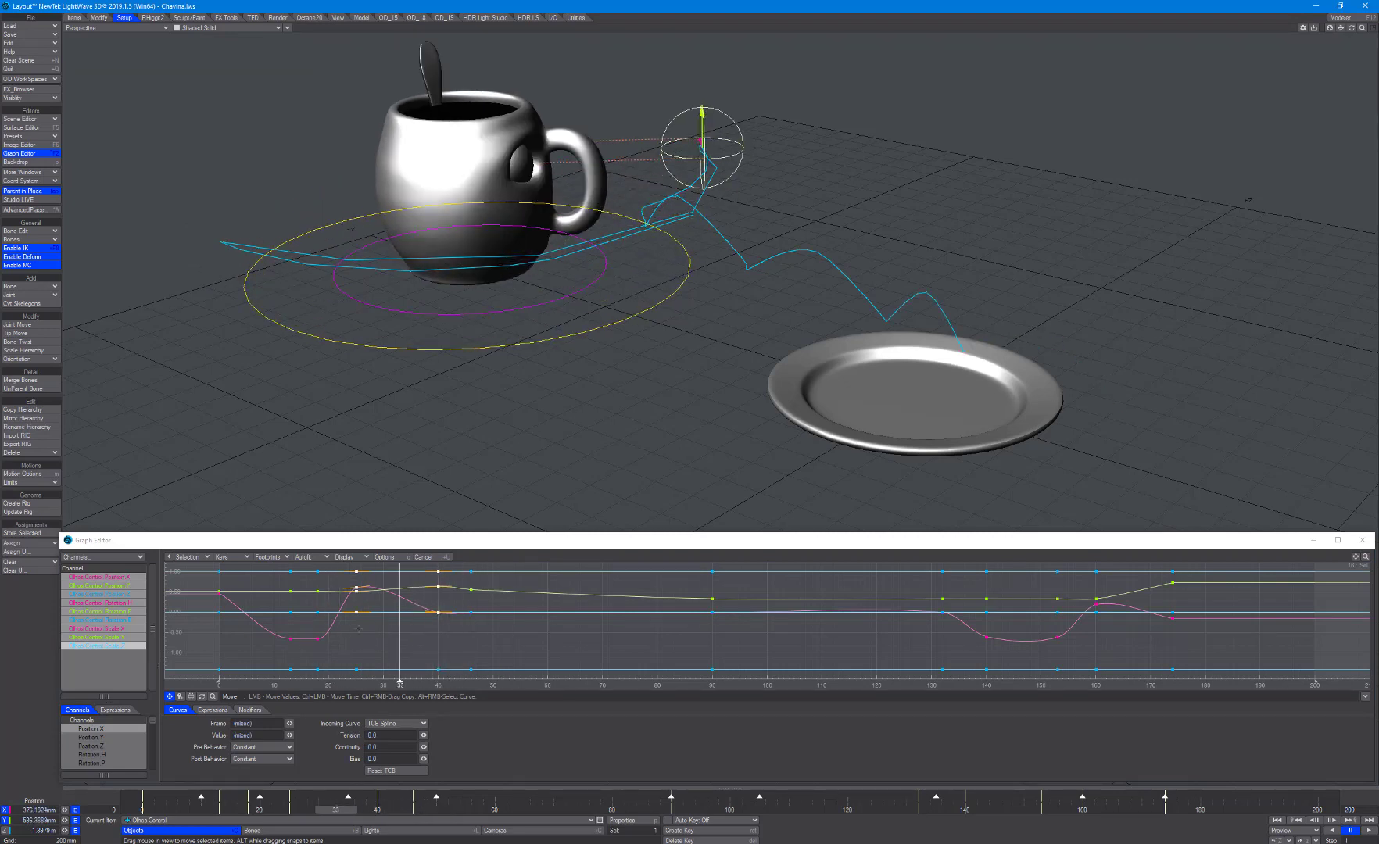
{"action": "left_click", "coordinate": [292, 811]}
{"action": "key", "text": "Return"}
{"action": "key", "text": "Return"}
{"action": "key", "text": "Return"}
{"action": "type", "text": "35"}
{"action": "key", "text": "Return"}
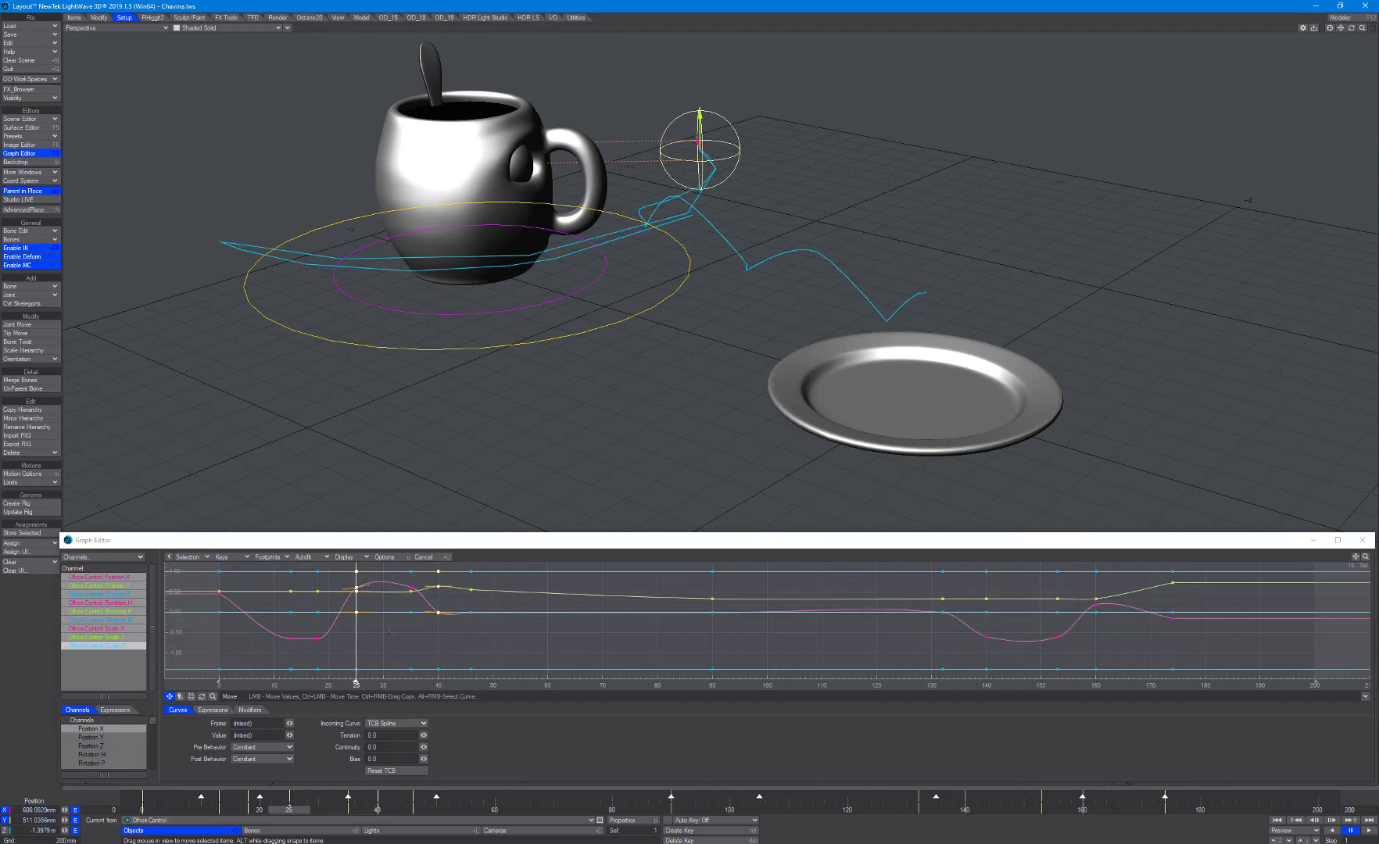
- Orbit to a view above the cup and move the eye control sideways at frame 35
{"action": "left_click", "coordinate": [388, 633]}
{"action": "left_click_drag", "start_coordinate": [421, 810], "coordinate": [348, 811]}
{"action": "mouse_move", "coordinate": [348, 810]}
{"action": "left_mouse_down"}
{"action": "mouse_move", "coordinate": [378, 810]}
{"action": "mouse_move", "coordinate": [348, 810]}
{"action": "left_mouse_up"}
{"action": "left_click_drag", "start_coordinate": [703, 312], "coordinate": [713, 330], "text": "alt"}
{"action": "left_click_drag", "start_coordinate": [781, 274], "coordinate": [594, 351], "text": "alt"}
{"action": "left_click_drag", "start_coordinate": [1033, 241], "coordinate": [939, 279]}
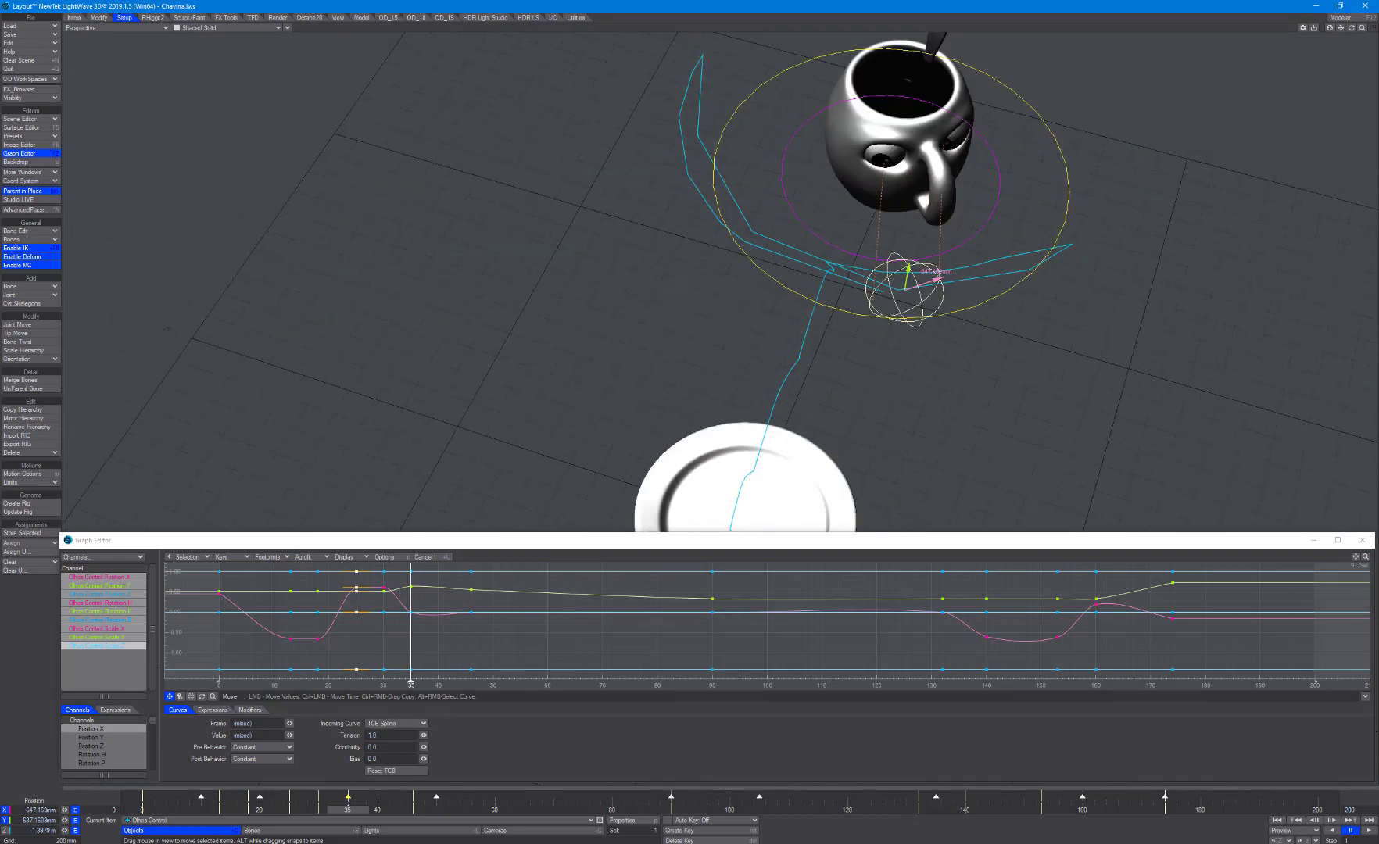
- Shift the eye control's keyframe from frame 35 to frame 38 and scrub through the turn
{"action": "left_click_drag", "start_coordinate": [348, 797], "coordinate": [366, 796], "text": "shift"}
{"action": "mouse_move", "coordinate": [347, 810]}
{"action": "left_mouse_down"}
{"action": "mouse_move", "coordinate": [378, 810]}
{"action": "mouse_move", "coordinate": [324, 796]}
{"action": "left_mouse_up"}
{"action": "mouse_move", "coordinate": [336, 811]}
{"action": "left_mouse_down"}
{"action": "mouse_move", "coordinate": [371, 810]}
{"action": "mouse_move", "coordinate": [327, 810]}
{"action": "left_mouse_up"}
{"action": "left_click_drag", "start_coordinate": [326, 811], "coordinate": [371, 810]}
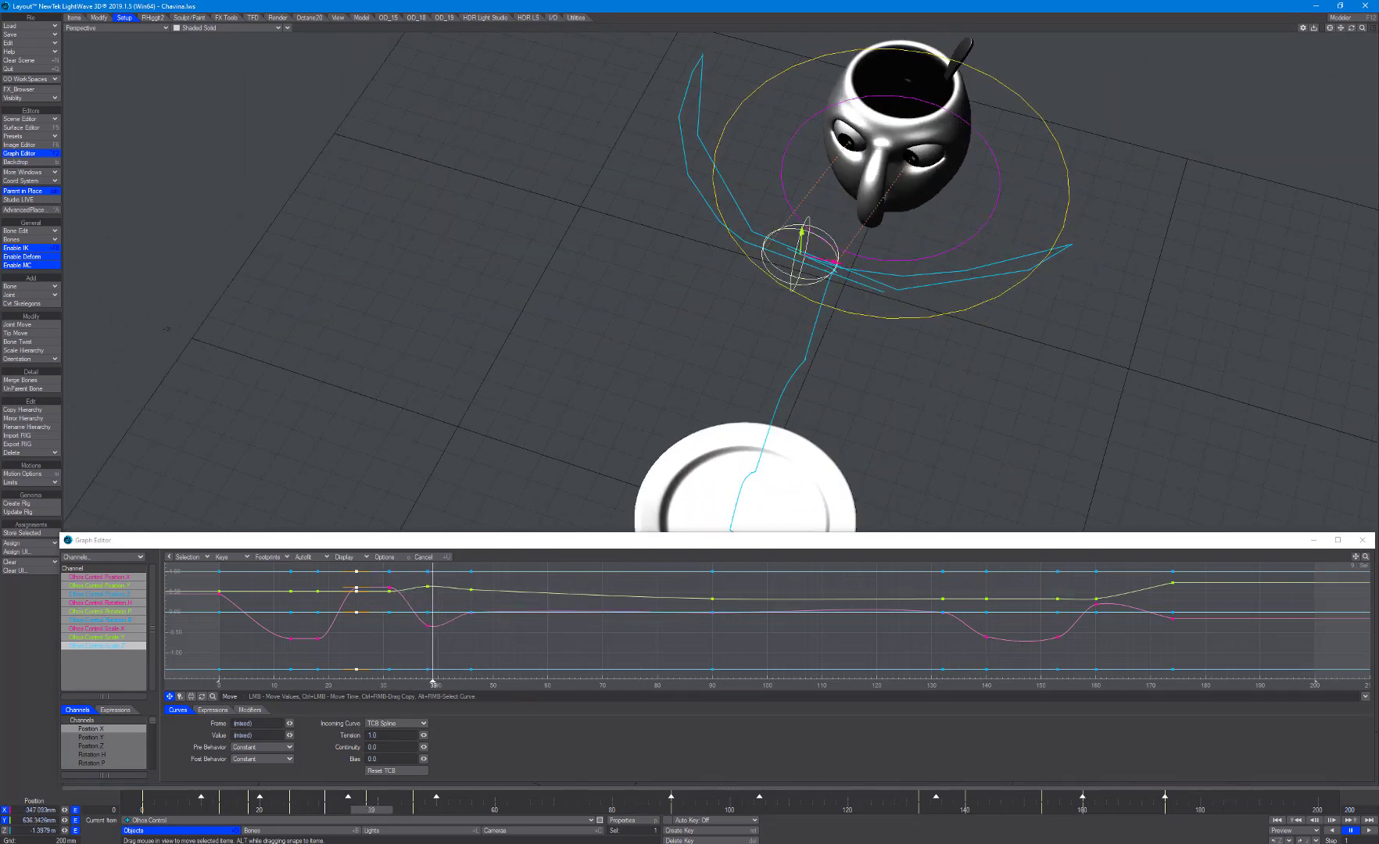
{"action": "left_click_drag", "start_coordinate": [470, 685], "coordinate": [437, 685]}
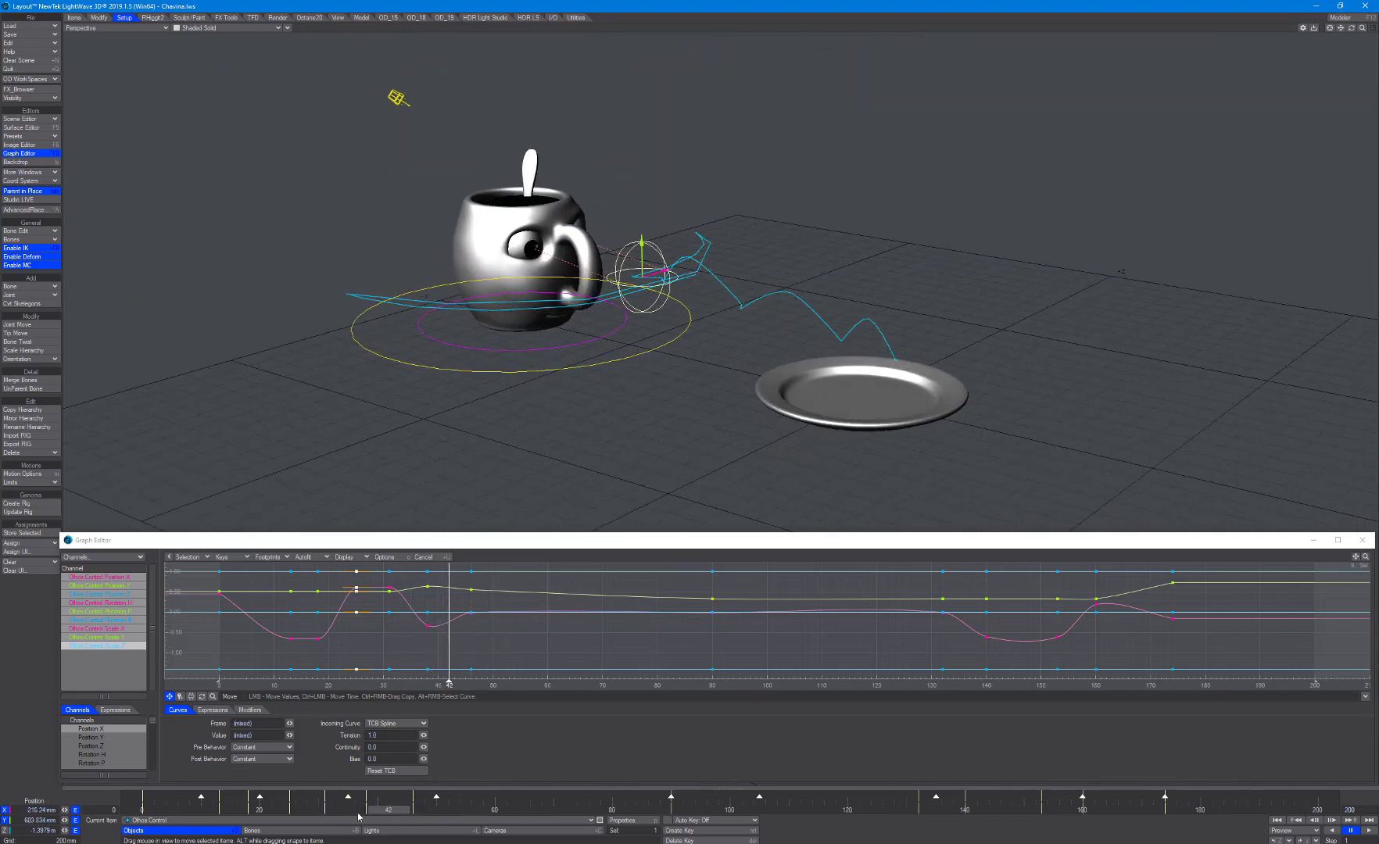
- Copy the eye control's sideways pose to frame 42 and select the key before it in the graph
{"action": "left_click_drag", "start_coordinate": [385, 812], "coordinate": [361, 812]}
{"action": "key", "text": "Return"}
{"action": "type", "text": "42"}
{"action": "key", "text": "Return"}
{"action": "right_click_drag", "start_coordinate": [423, 570], "coordinate": [460, 653]}
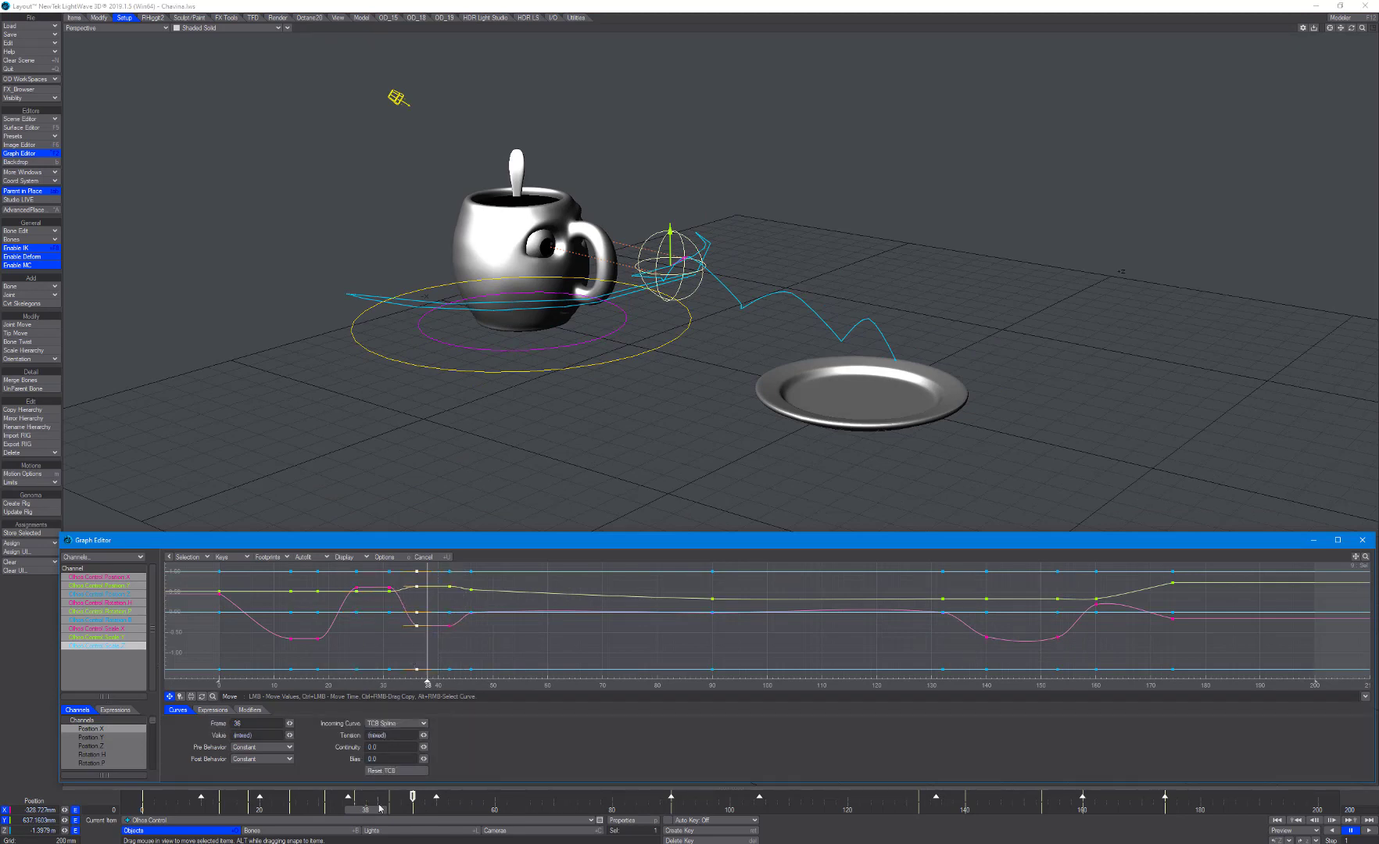
{"action": "left_click_drag", "start_coordinate": [381, 808], "coordinate": [359, 820]}
{"action": "key", "text": "y"}
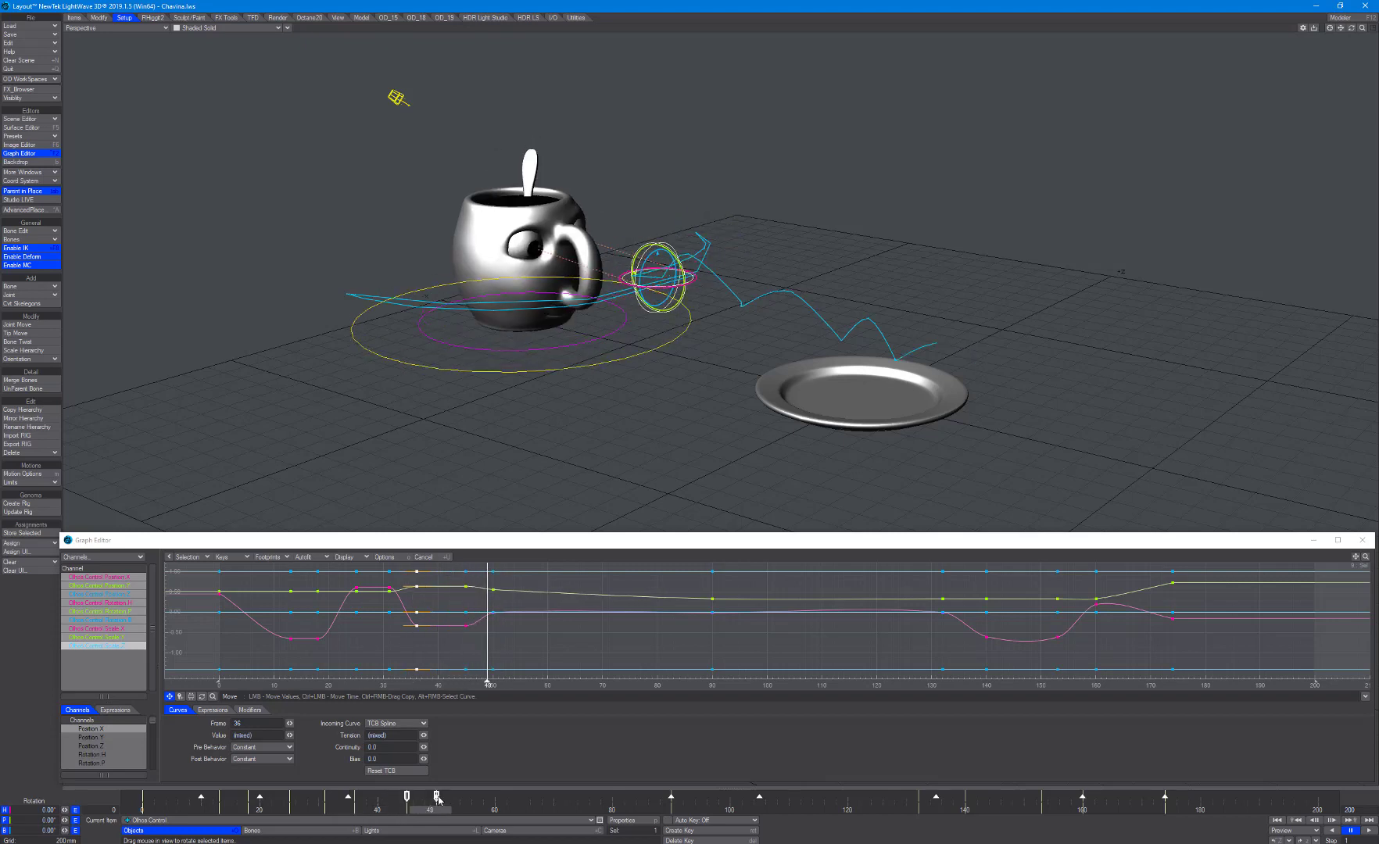
- Flatten the eye control's curve between frames 140 and 153 with key tension and select its key at frame 174
{"action": "right_click_drag", "start_coordinate": [464, 564], "coordinate": [827, 633]}
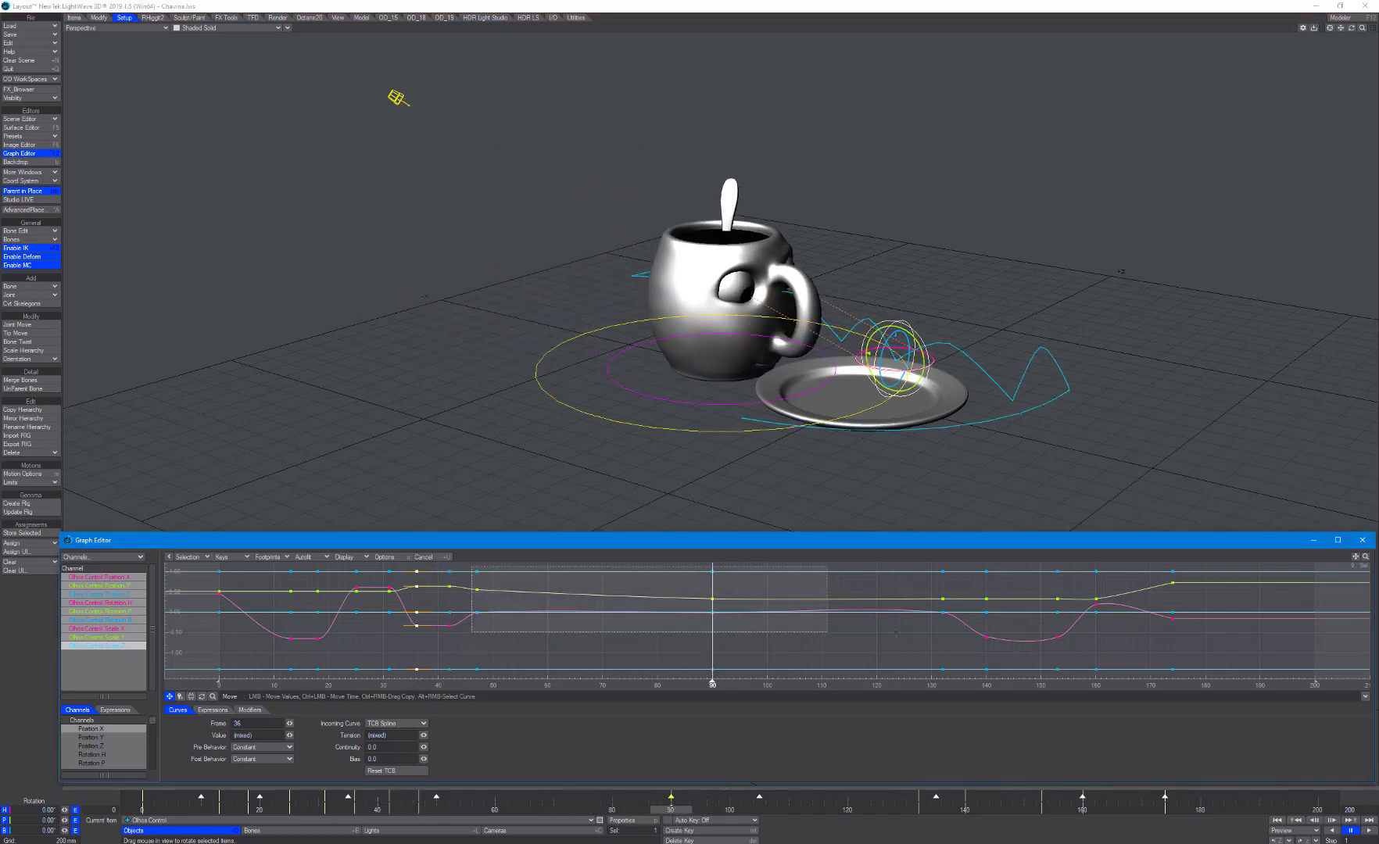
{"action": "right_click_drag", "start_coordinate": [966, 566], "coordinate": [1077, 655]}
{"action": "left_click_drag", "start_coordinate": [714, 809], "coordinate": [888, 809]}
{"action": "right_click_drag", "start_coordinate": [1160, 566], "coordinate": [1217, 663]}
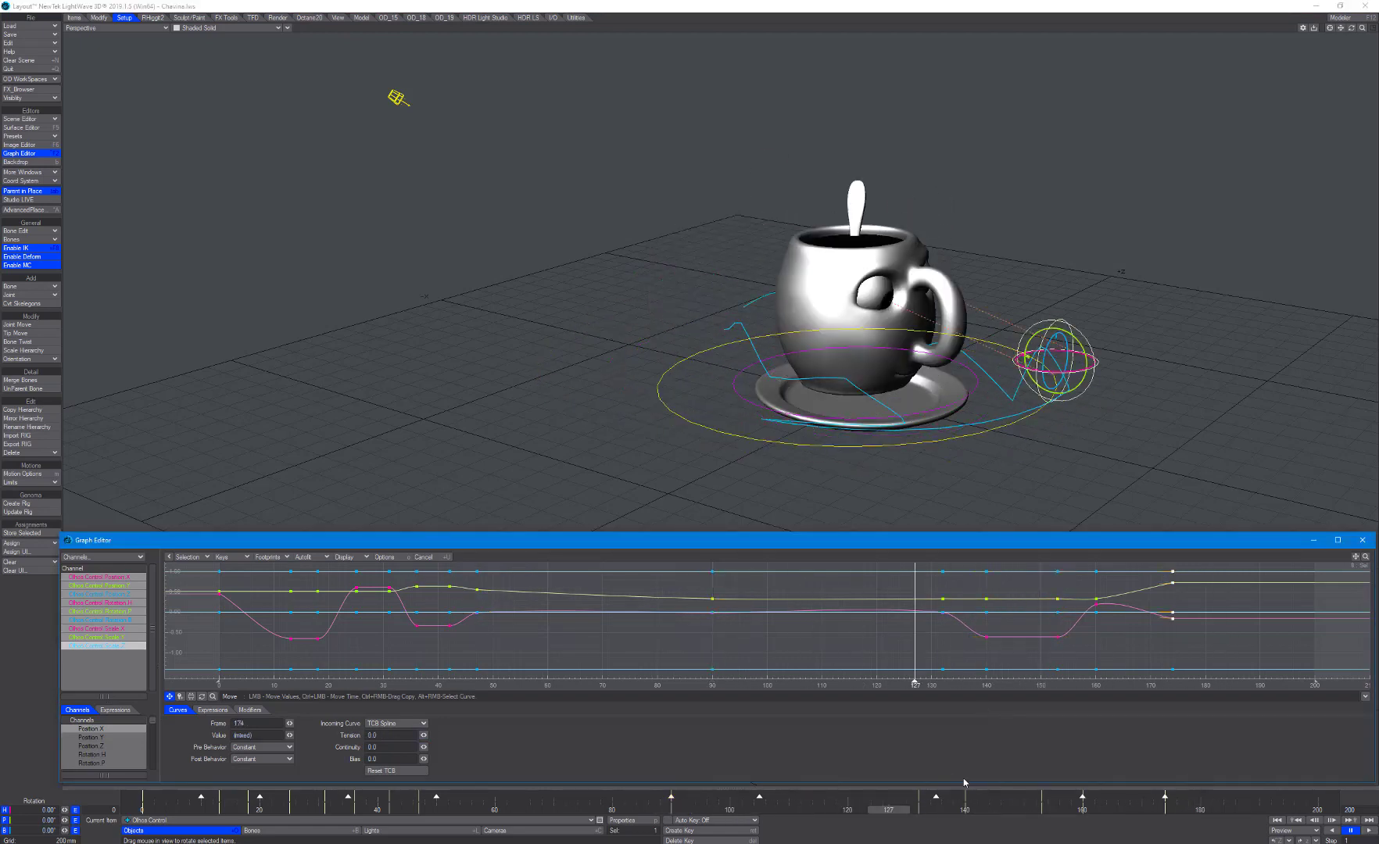
- Make a preview of the full animation, play it back and end the preview
{"action": "left_click_drag", "start_coordinate": [888, 809], "coordinate": [1211, 809]}
{"action": "left_click", "coordinate": [1369, 830]}
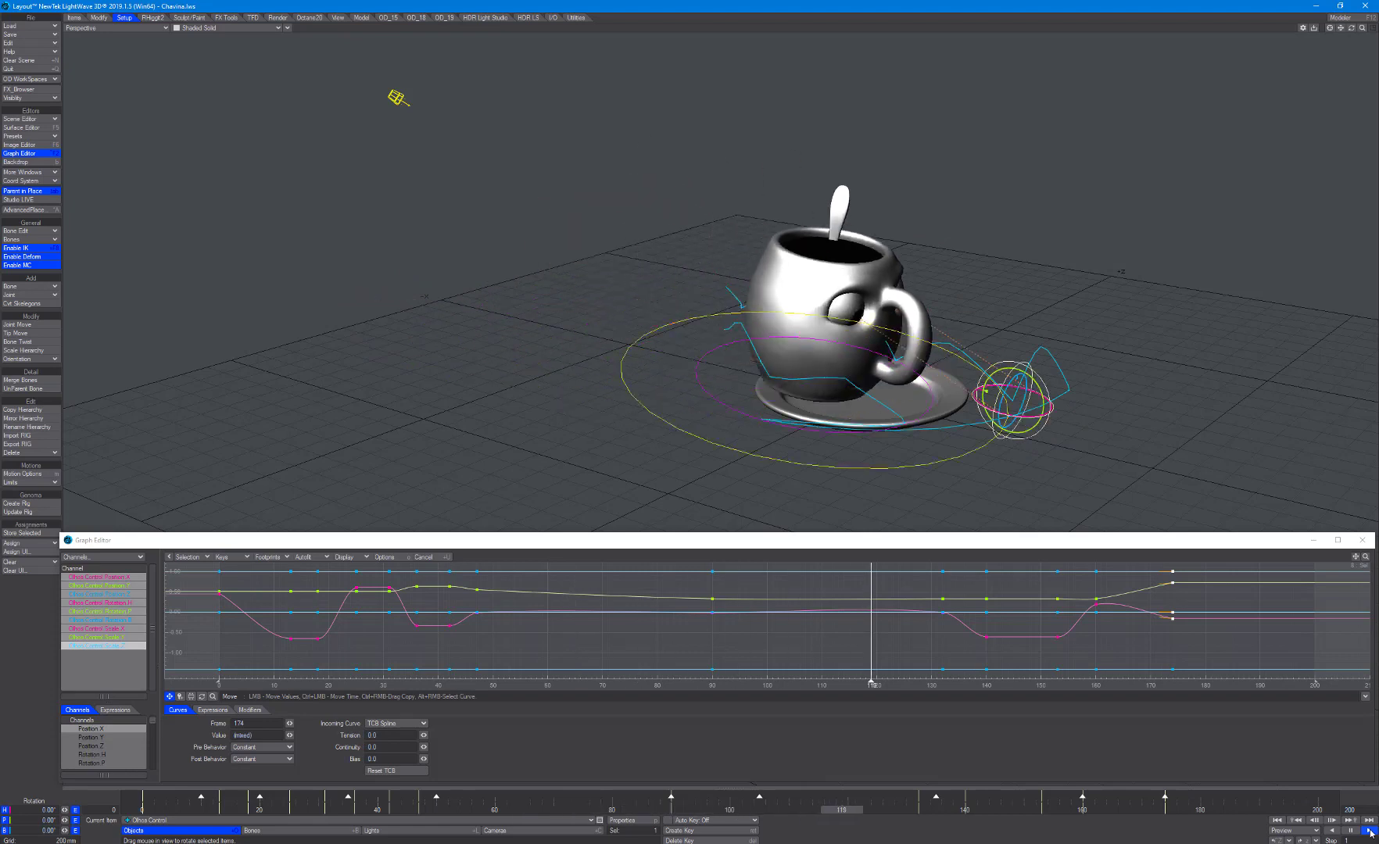
{"action": "left_click", "coordinate": [1301, 831]}
{"action": "left_click", "coordinate": [1298, 799]}
{"action": "left_click", "coordinate": [1043, 607]}
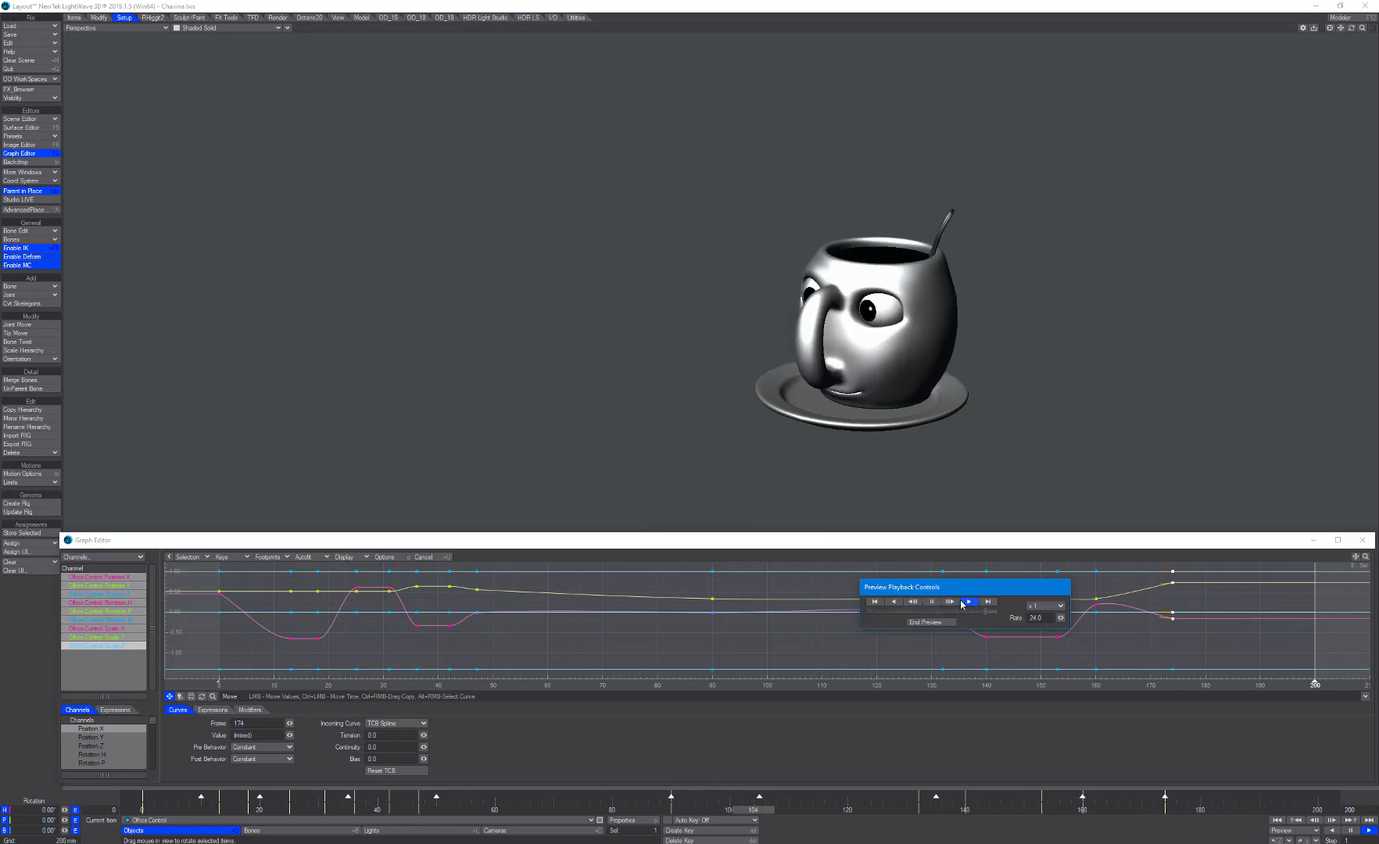
{"action": "left_click", "coordinate": [926, 622]}
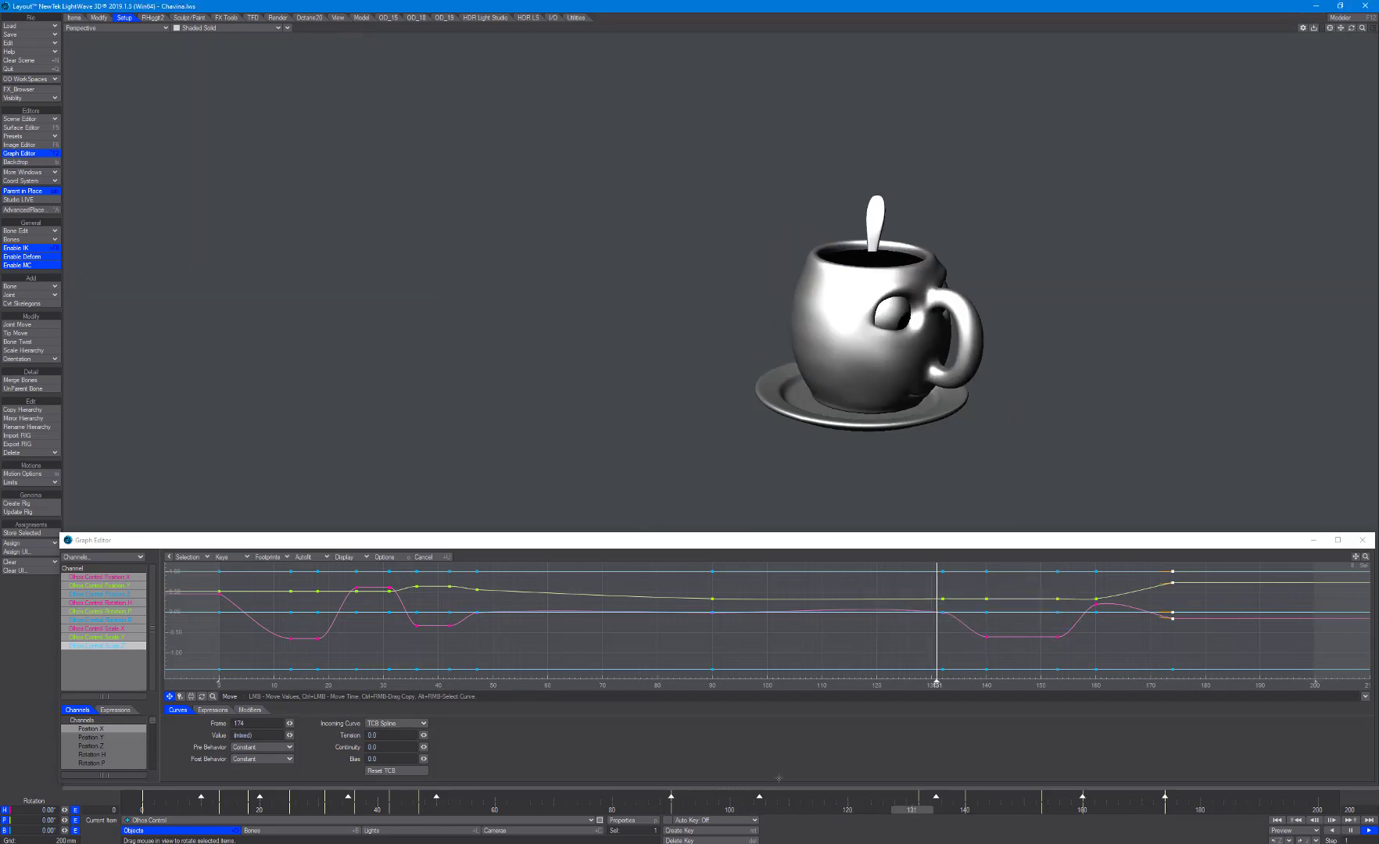
- Select the cup's controller in the camera view, hide the Graph Editor and rotate the cup at frame 24
{"action": "left_click", "coordinate": [601, 336]}
{"action": "left_click_drag", "start_coordinate": [188, 810], "coordinate": [142, 809]}
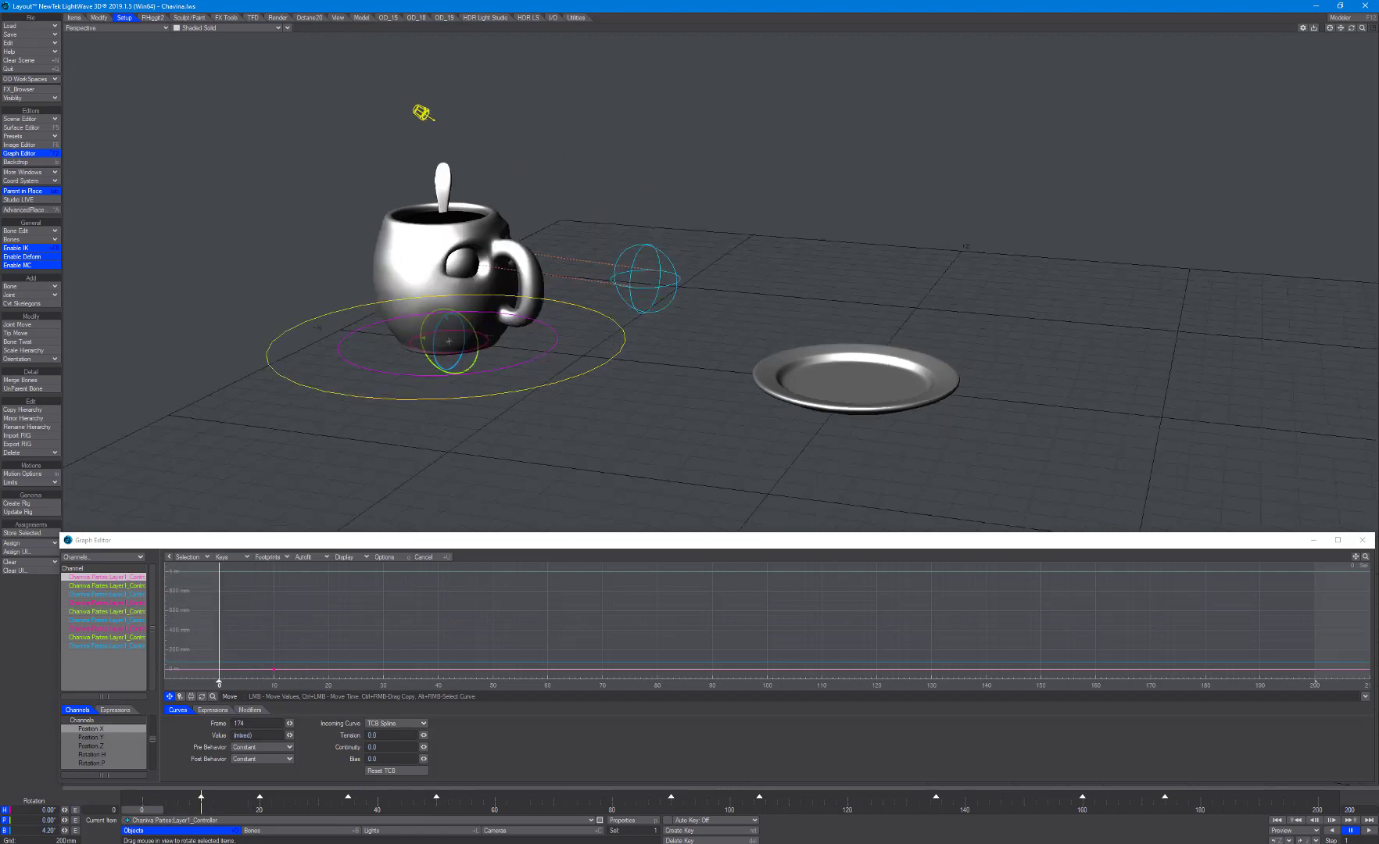
{"action": "key", "text": "6"}
{"action": "key", "text": "ctrl+F2"}
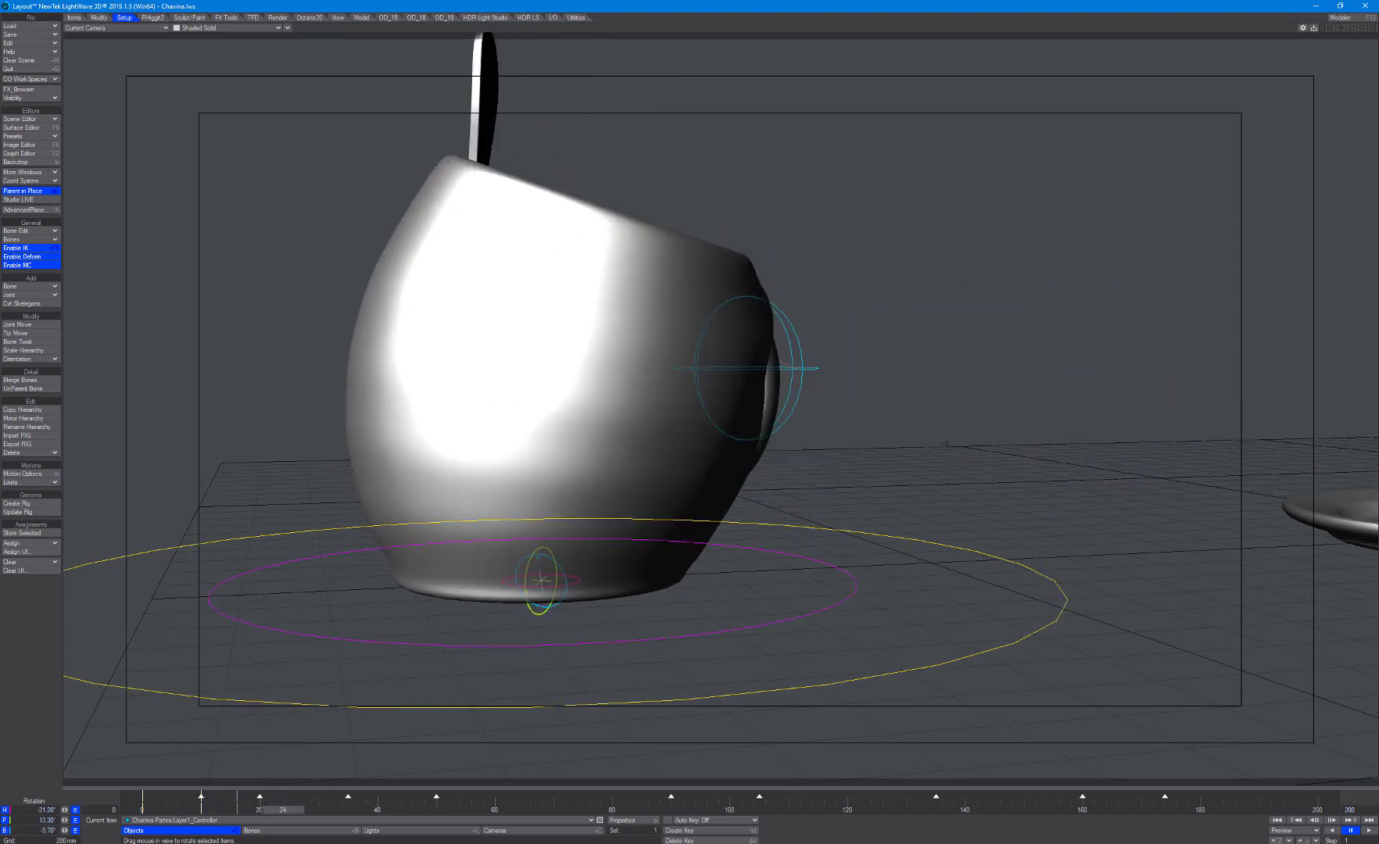
{"action": "left_click_drag", "start_coordinate": [542, 548], "coordinate": [581, 583]}
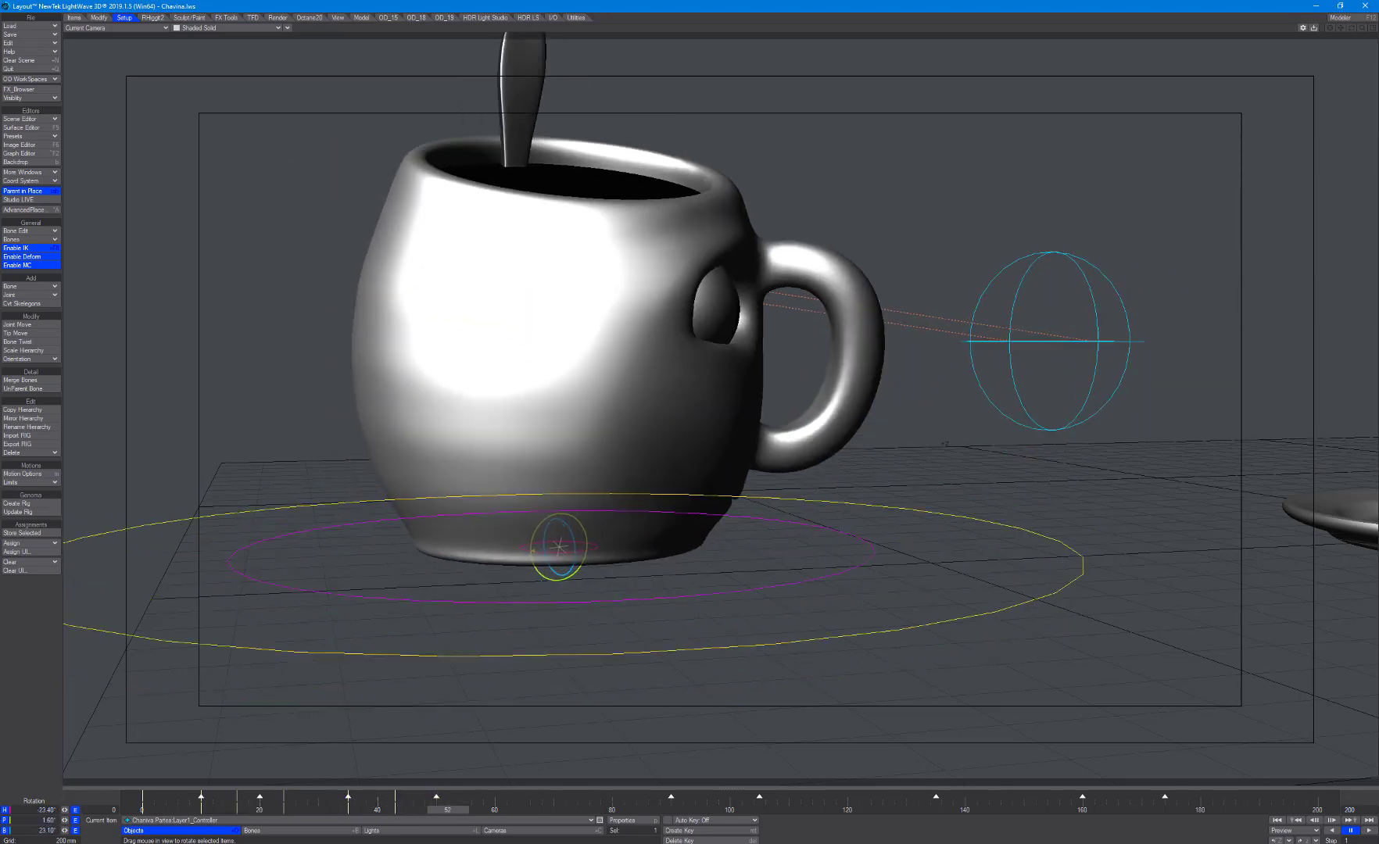
- Set the cup's heading to 0° and keyframe its rotation around frame 50
{"action": "key", "text": "Return"}
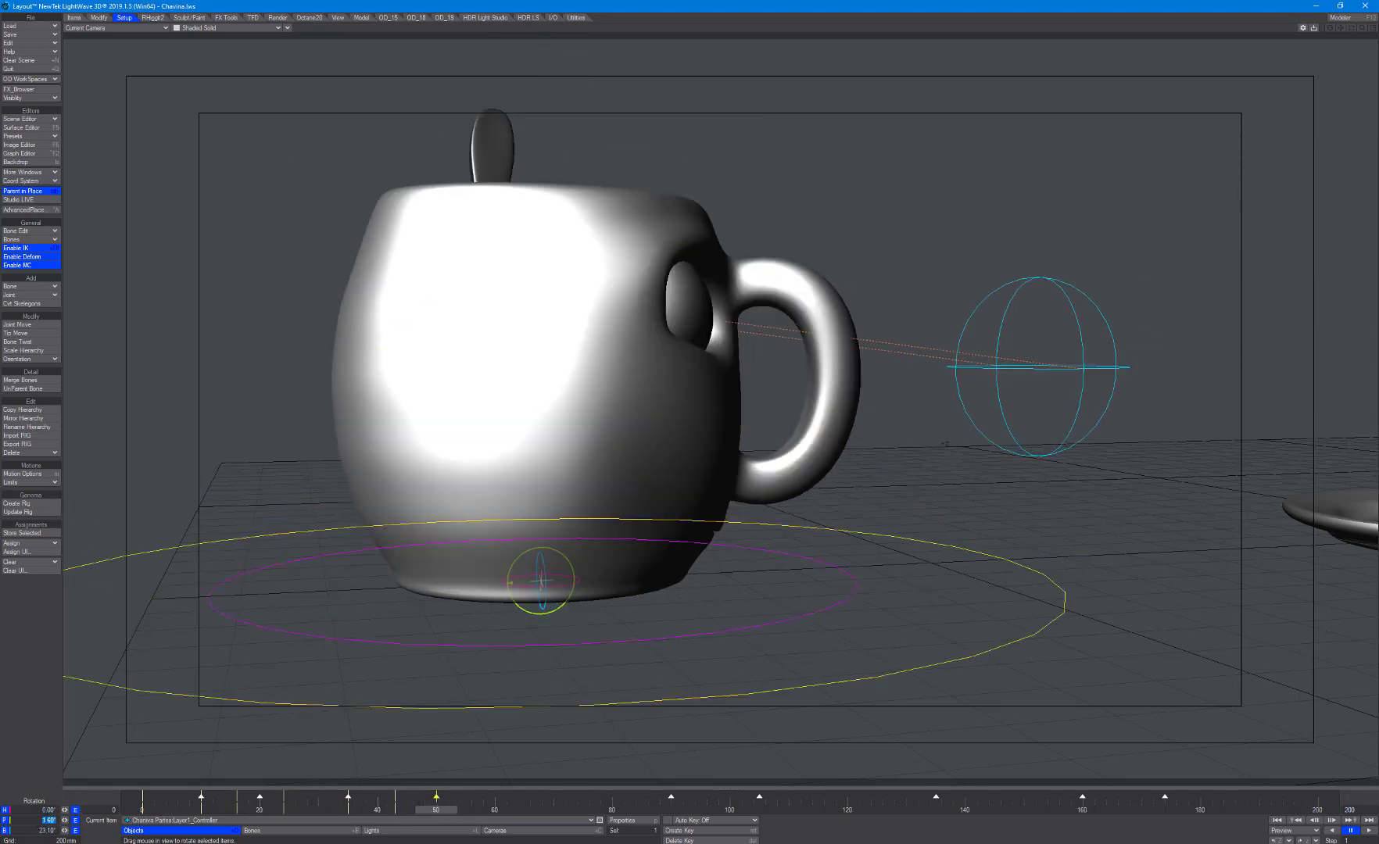
{"action": "key", "text": "Return"}
{"action": "key", "text": "Return"}
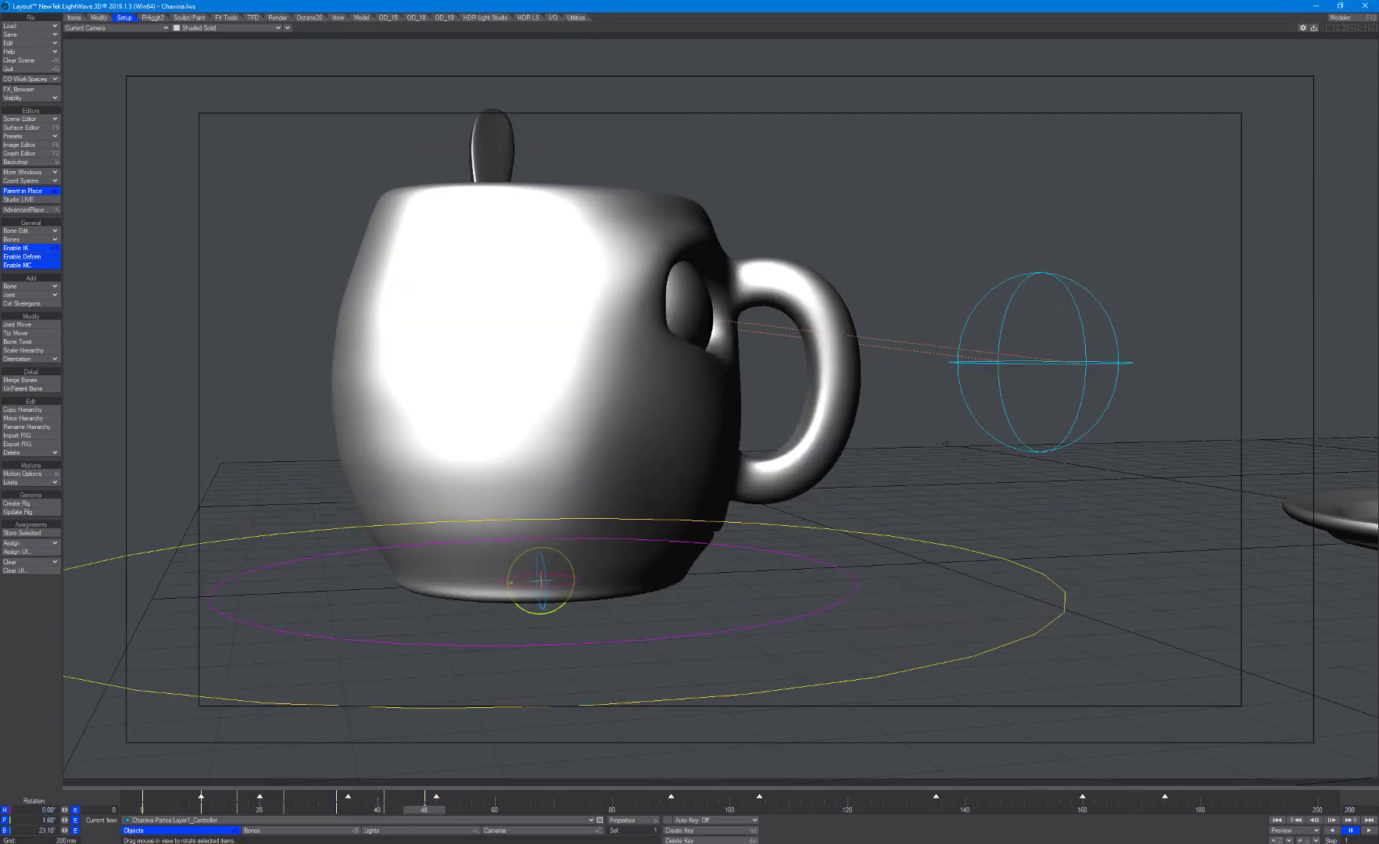
- Tilt the cup forward to a pitch of 18° and keyframe its rotation at frame 60
{"action": "mouse_move", "coordinate": [509, 582]}
{"action": "left_mouse_down"}
{"action": "mouse_move", "coordinate": [512, 596]}
{"action": "mouse_move", "coordinate": [511, 568]}
{"action": "mouse_move", "coordinate": [511, 592]}
{"action": "left_mouse_up"}
{"action": "left_click_drag", "start_coordinate": [416, 815], "coordinate": [496, 814]}
{"action": "key", "text": "Return"}
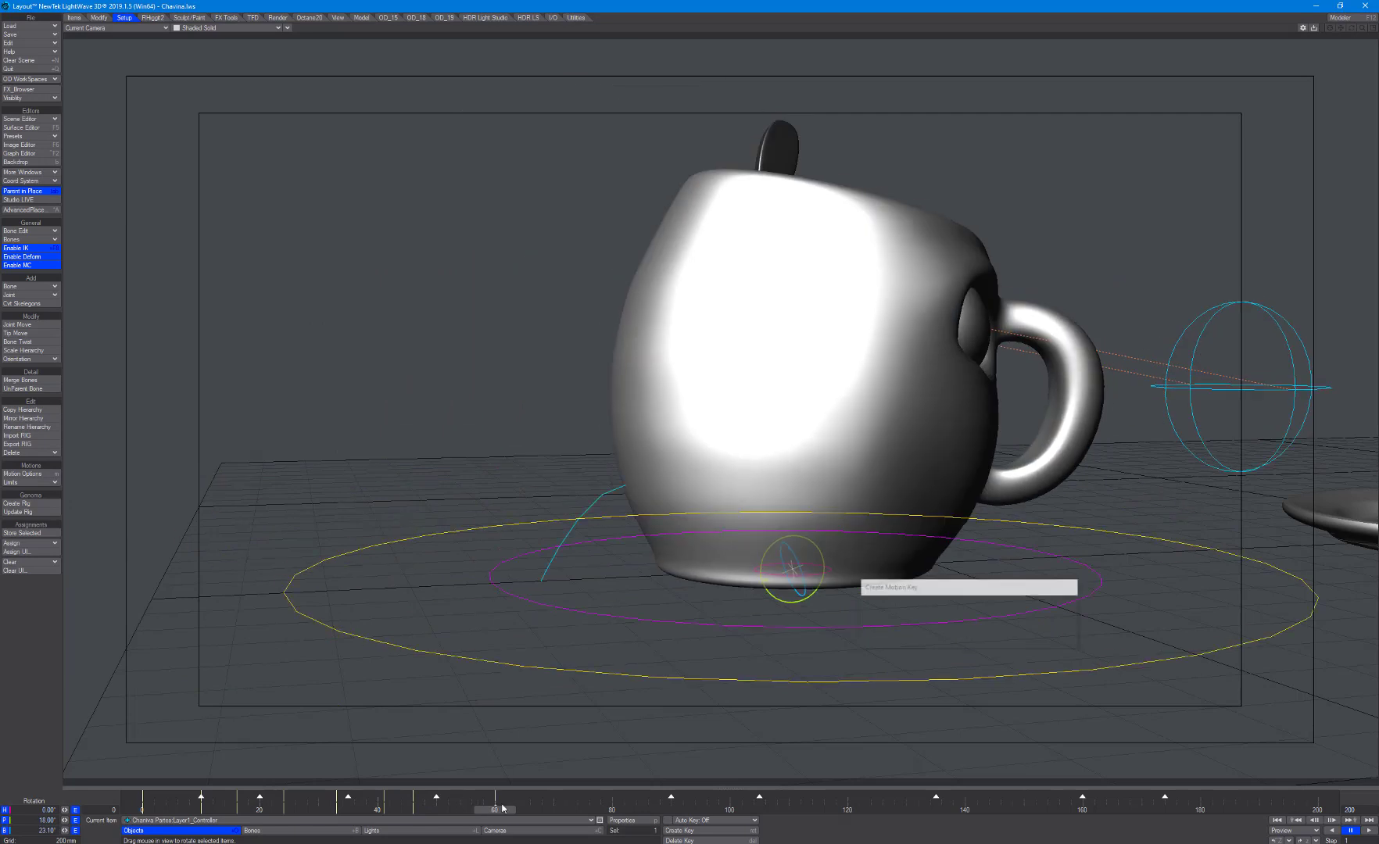
{"action": "key", "text": "Return"}
- Tilt the cup backward to a pitch of -31° during its first hop and keyframe the rotation
{"action": "left_click_drag", "start_coordinate": [763, 568], "coordinate": [762, 547]}
{"action": "key", "text": "Return"}
{"action": "key", "text": "Return"}
{"action": "left_click_drag", "start_coordinate": [496, 811], "coordinate": [523, 813]}
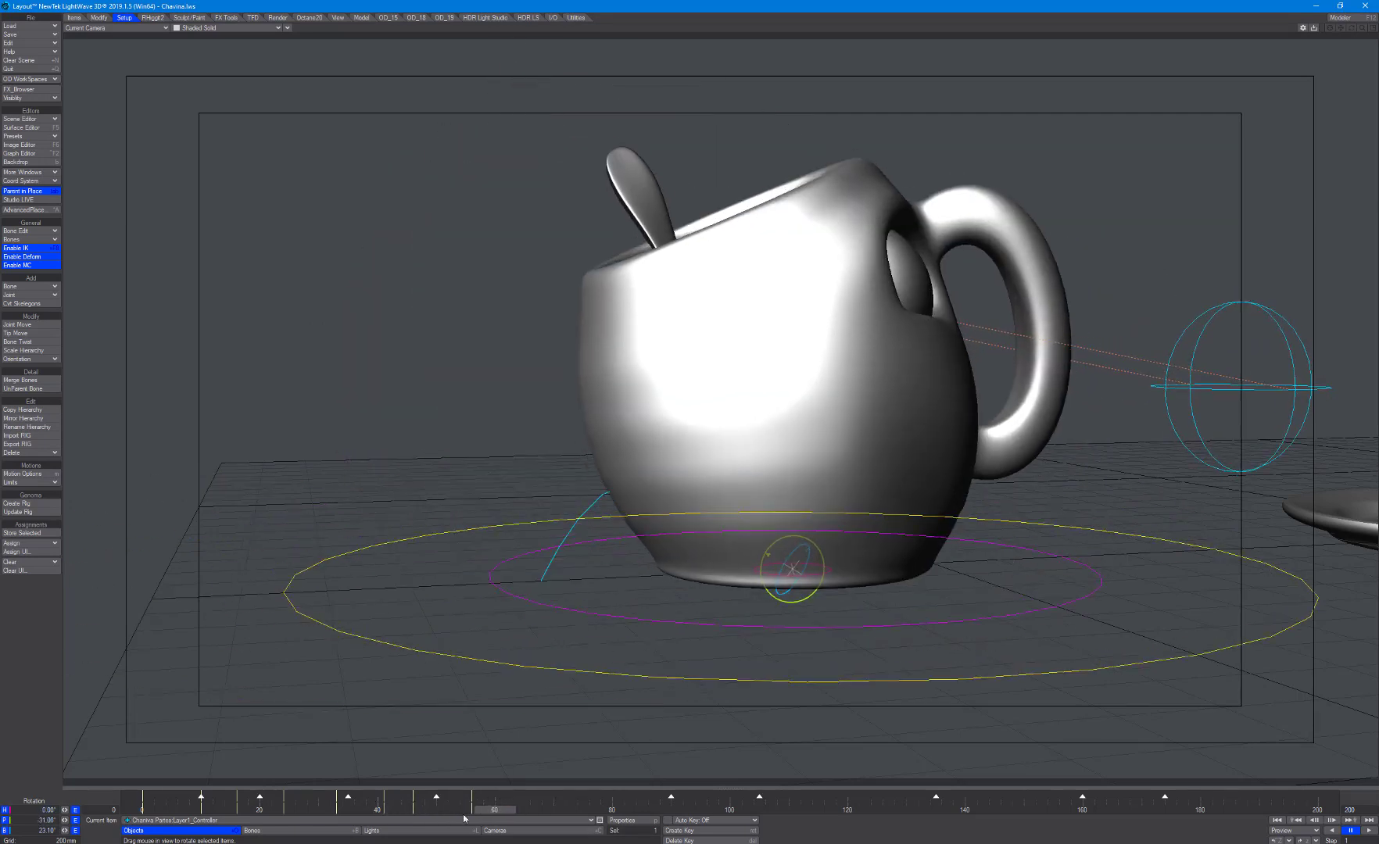
- Tilt the cup forward at frame 60, keyframe its rotation and preview the hops that follow
{"action": "left_click_drag", "start_coordinate": [790, 564], "coordinate": [789, 596]}
{"action": "key", "text": "Return"}
{"action": "key", "text": "Return"}
{"action": "left_click_drag", "start_coordinate": [495, 812], "coordinate": [404, 835]}
{"action": "key", "text": "space"}
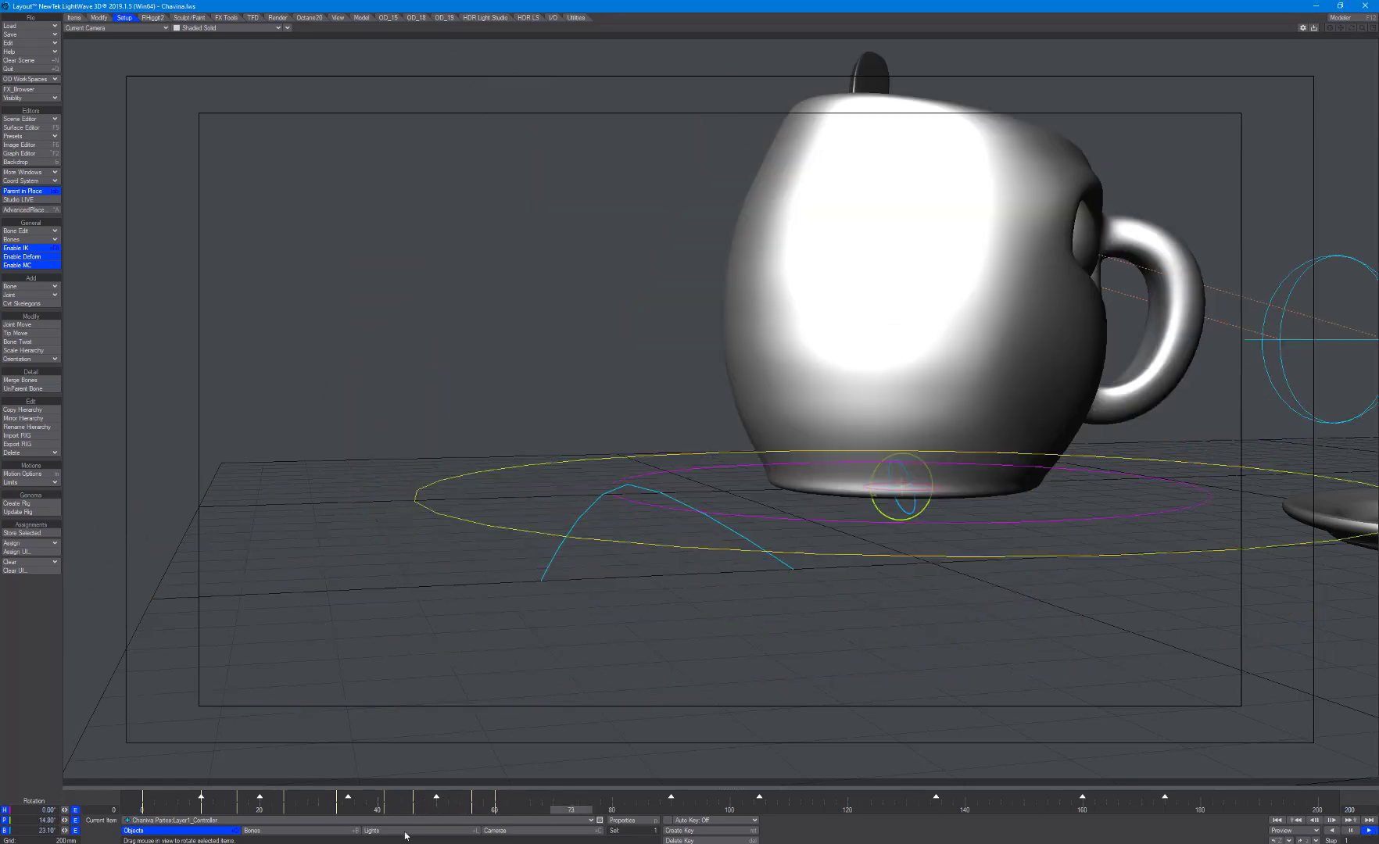
{"action": "left_click_drag", "start_coordinate": [495, 812], "coordinate": [553, 811]}
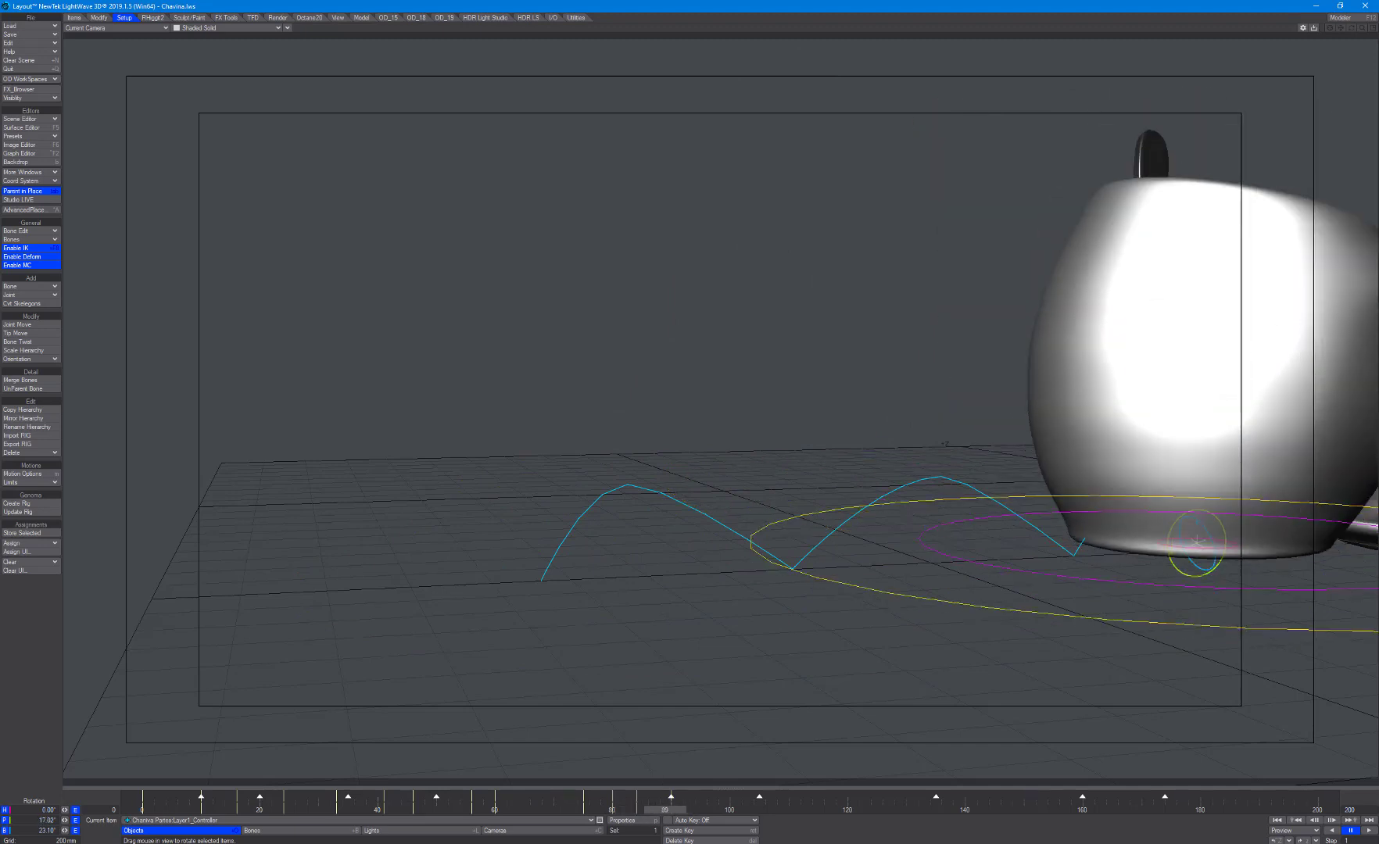
{"action": "left_click_drag", "start_coordinate": [665, 811], "coordinate": [723, 810]}
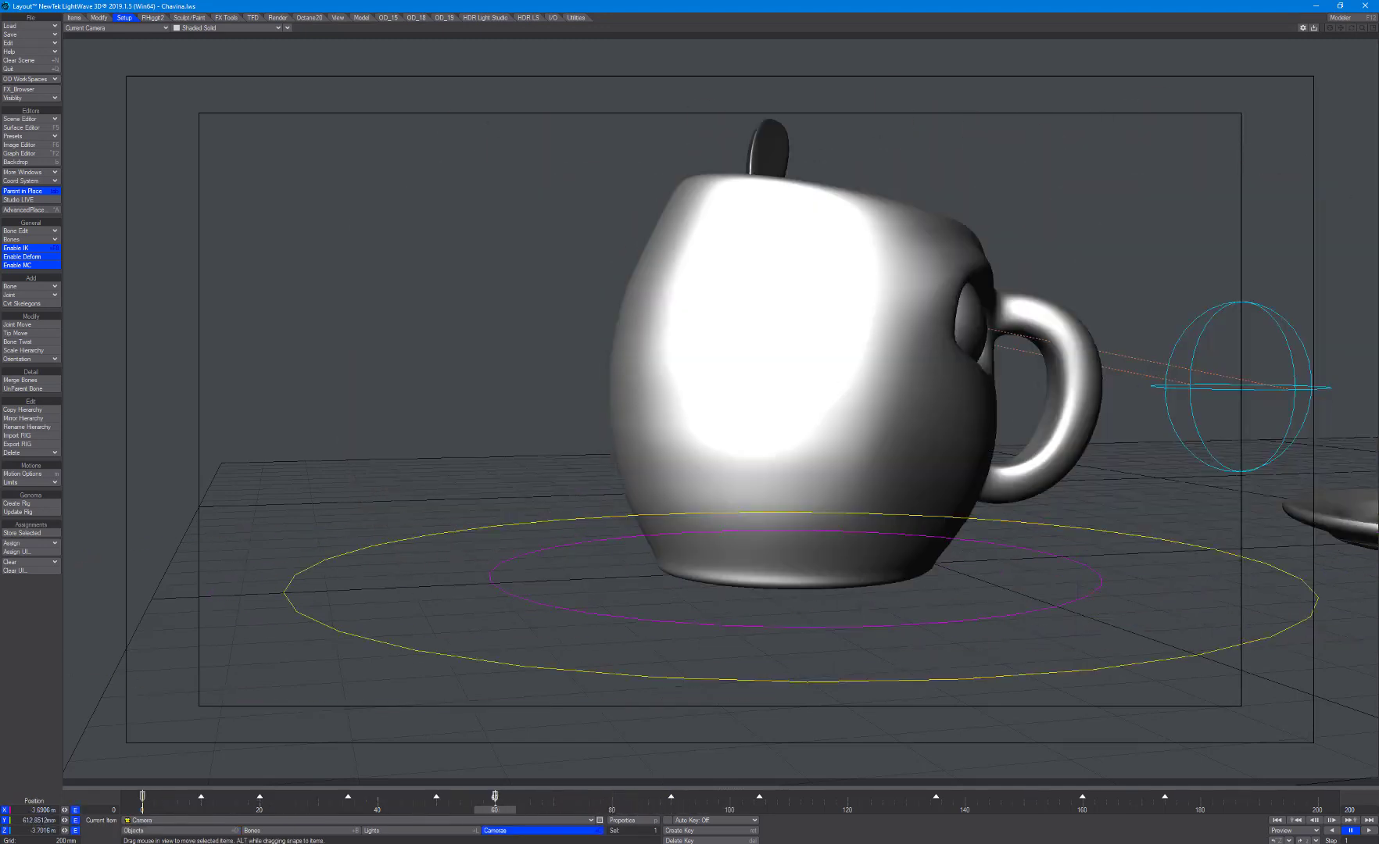
- Move and rotate the camera so the plate comes into frame, and keyframe it at frame 61
{"action": "left_click_drag", "start_coordinate": [678, 509], "coordinate": [937, 515]}
{"action": "key", "text": "y"}
{"action": "key", "text": "Return"}
{"action": "key", "text": "Return"}
- Move and rotate the camera at frame 160 to centre the cup on its plate, keyframe it and play the animation
{"action": "left_click_drag", "start_coordinate": [501, 810], "coordinate": [1082, 810]}
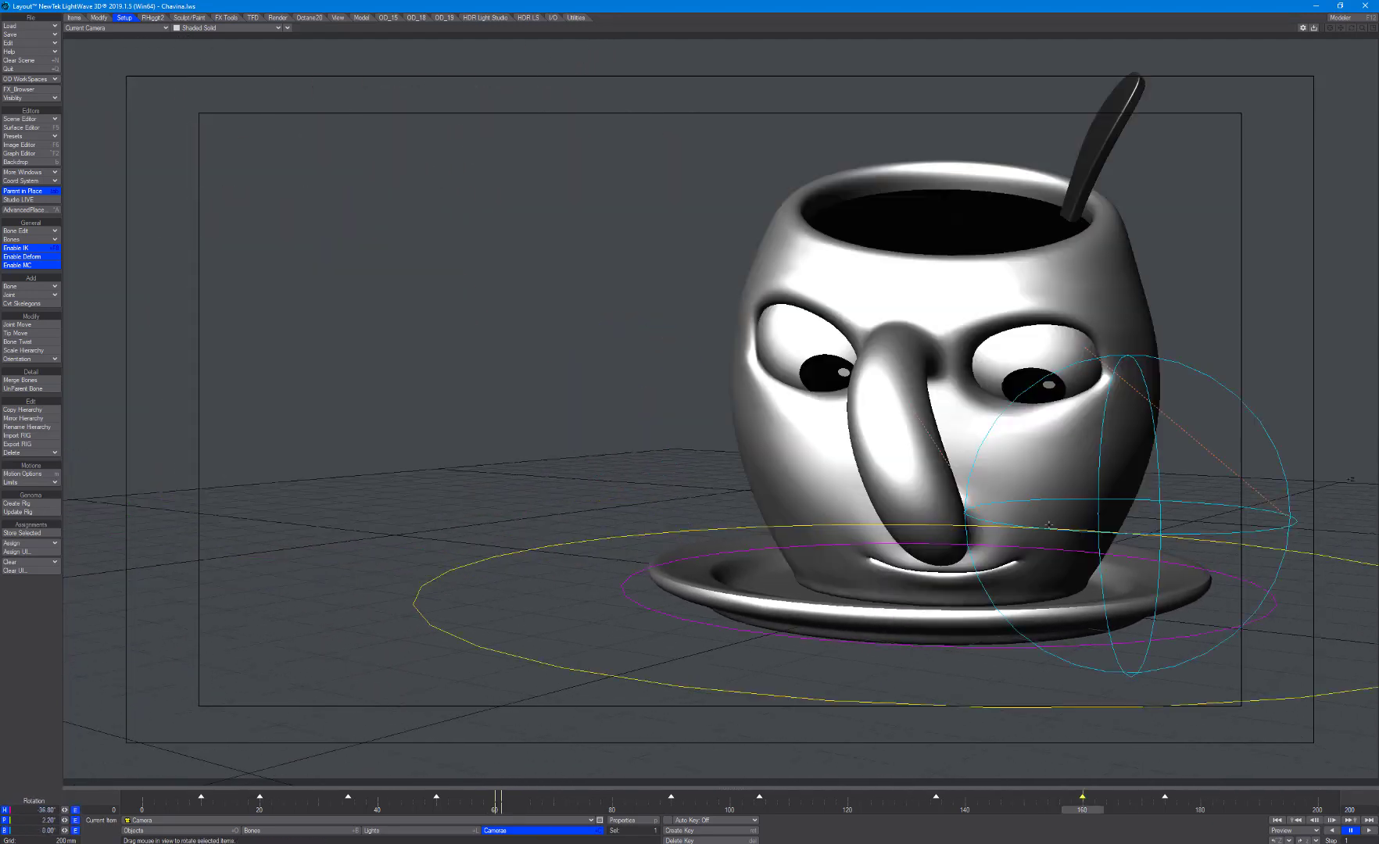
{"action": "key", "text": "t"}
{"action": "left_click_drag", "start_coordinate": [969, 469], "coordinate": [813, 438]}
{"action": "key", "text": "y"}
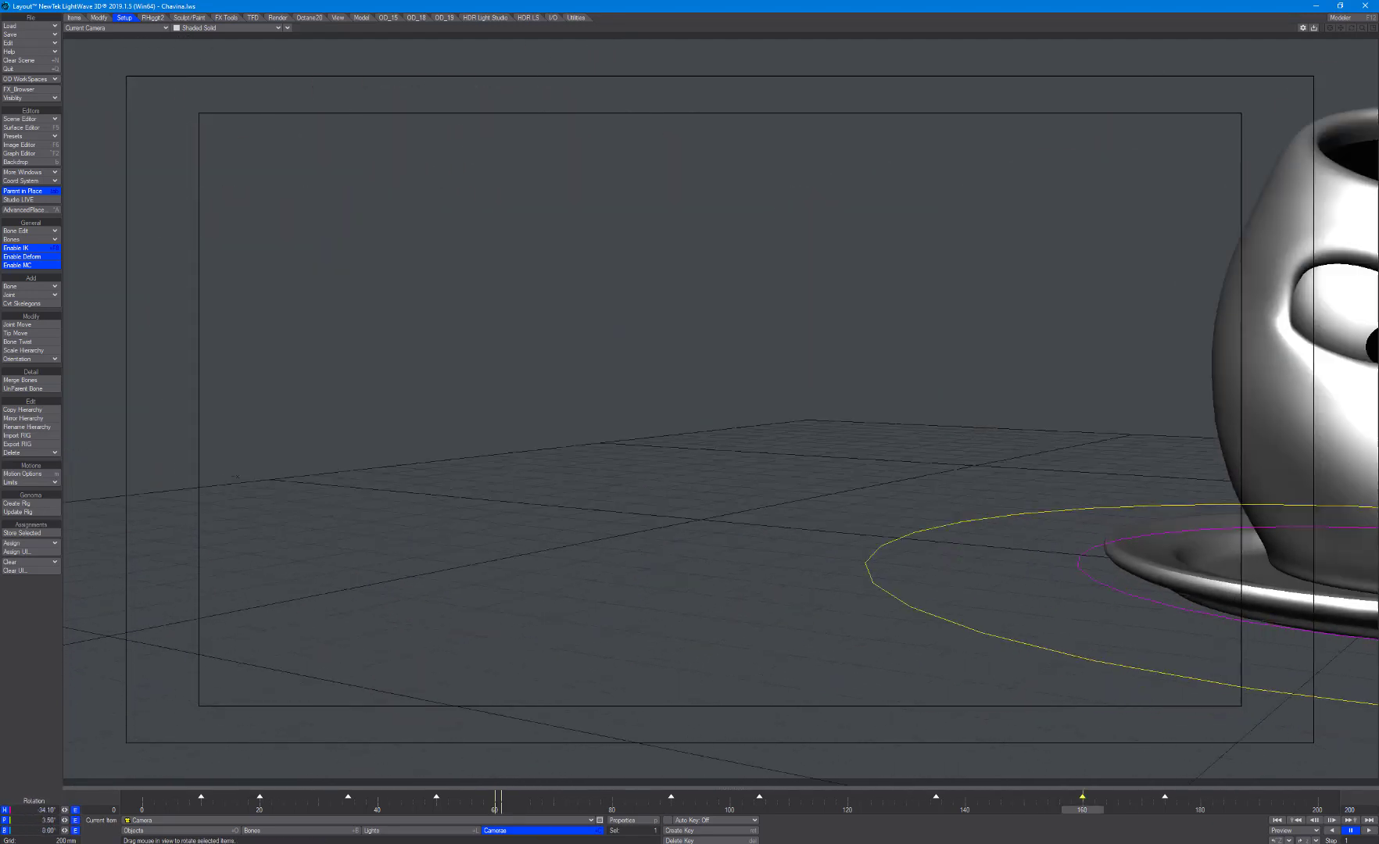
{"action": "left_click_drag", "start_coordinate": [704, 437], "coordinate": [969, 437]}
{"action": "key", "text": "t"}
{"action": "left_click_drag", "start_coordinate": [969, 437], "coordinate": [895, 422]}
{"action": "key", "text": "y"}
{"action": "key", "text": "t"}
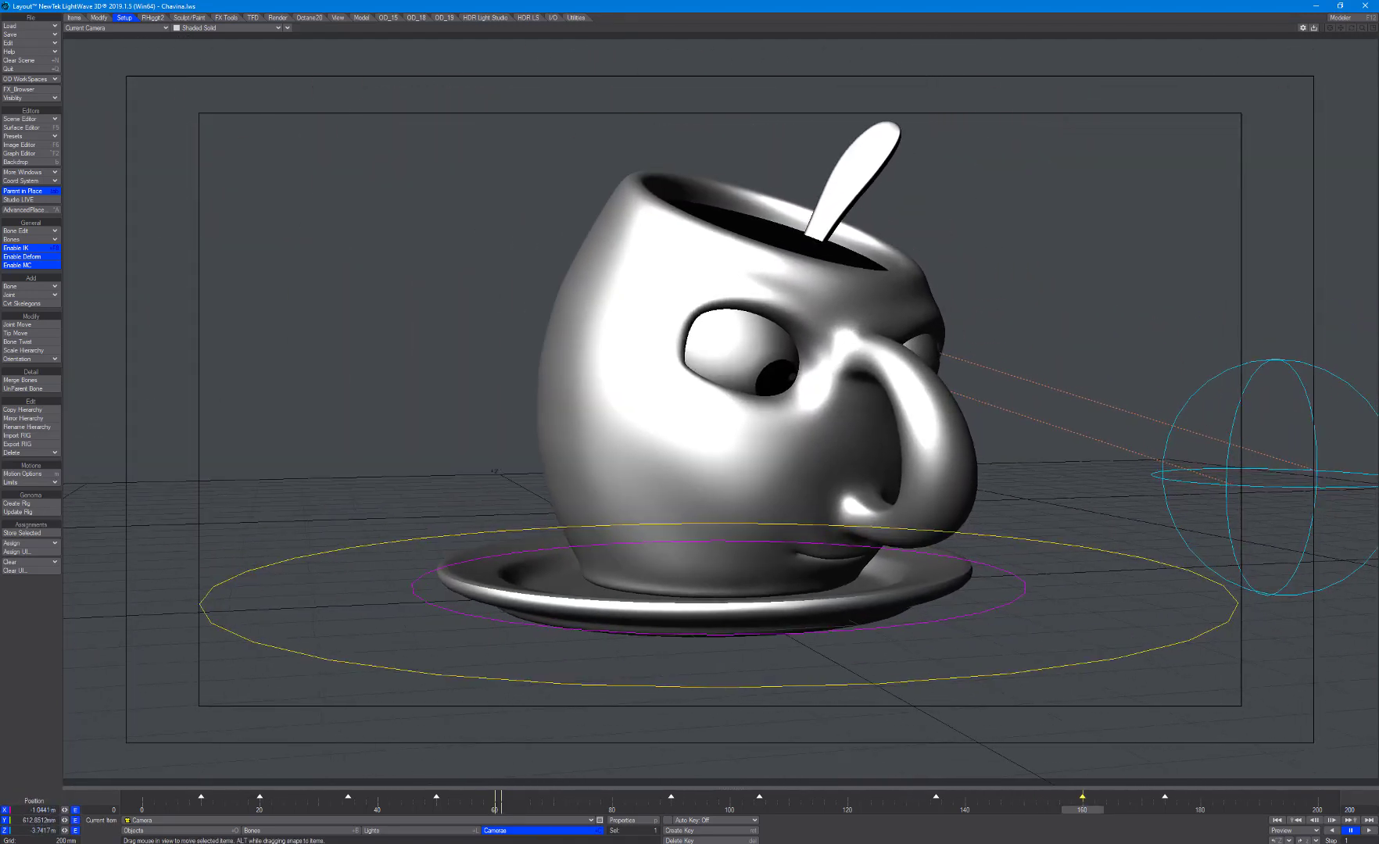
{"action": "key", "text": "ctrl+F2"}
{"action": "left_click", "coordinate": [1361, 540]}
{"action": "left_click", "coordinate": [1369, 830]}
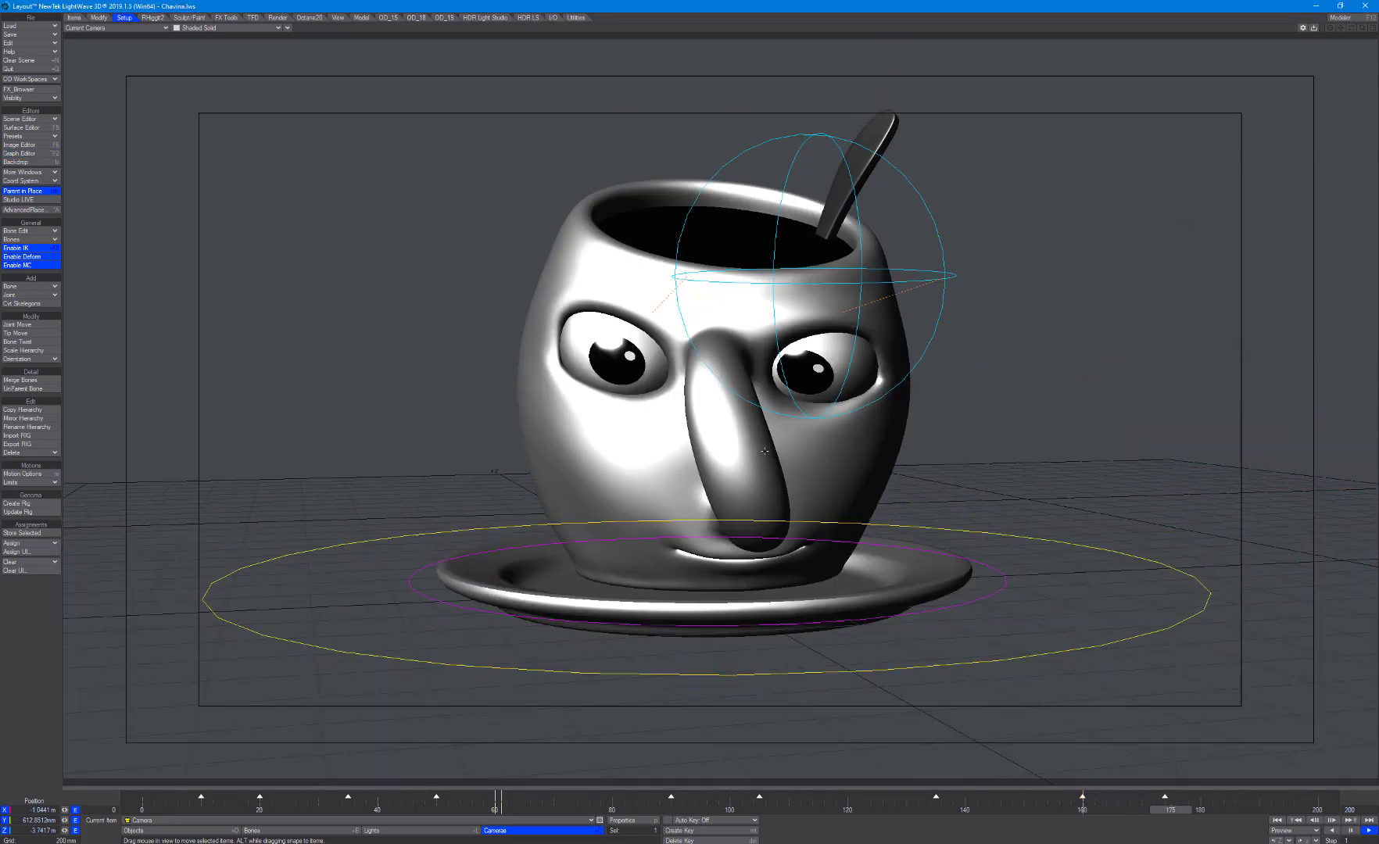
- Shift the camera's cut keyframes to frames 50 and 51, review its curves in the Graph Editor and play the animation
{"action": "left_click_drag", "start_coordinate": [497, 798], "coordinate": [442, 801]}
{"action": "key", "text": "Return"}
{"action": "key", "text": "Return"}
{"action": "key", "text": "ctrl+F2"}
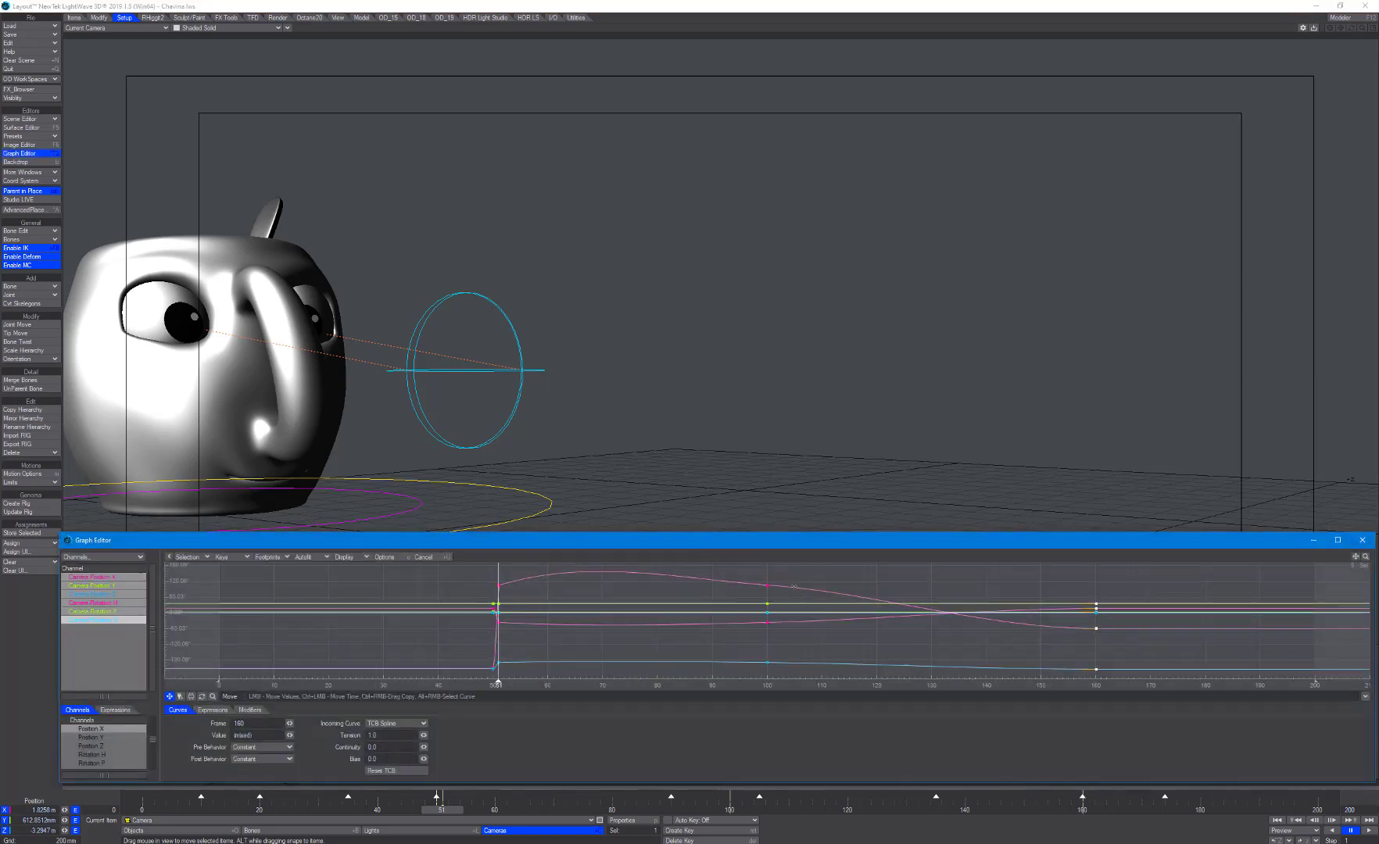
{"action": "left_click", "coordinate": [1361, 540]}
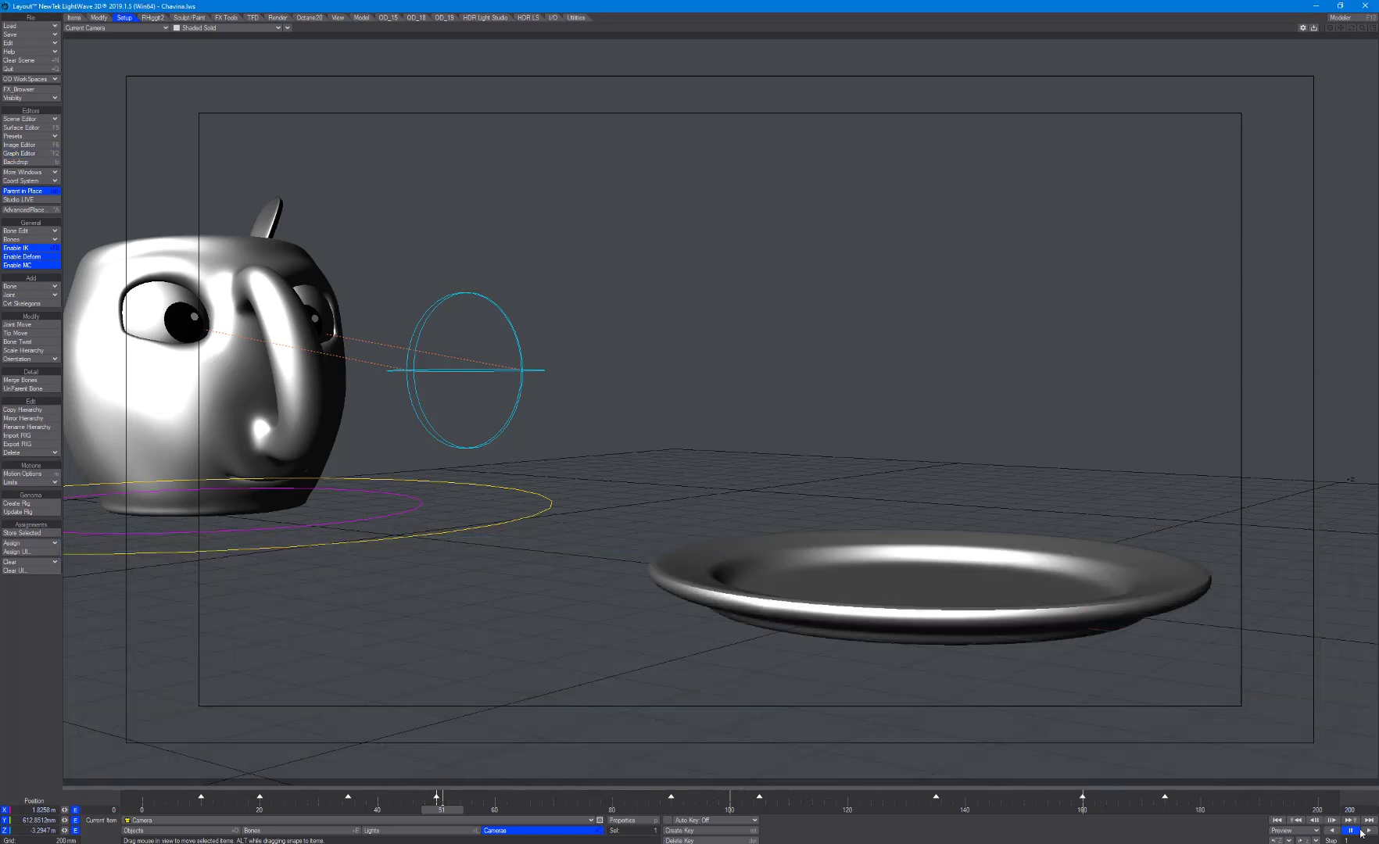
{"action": "left_click", "coordinate": [1368, 830]}
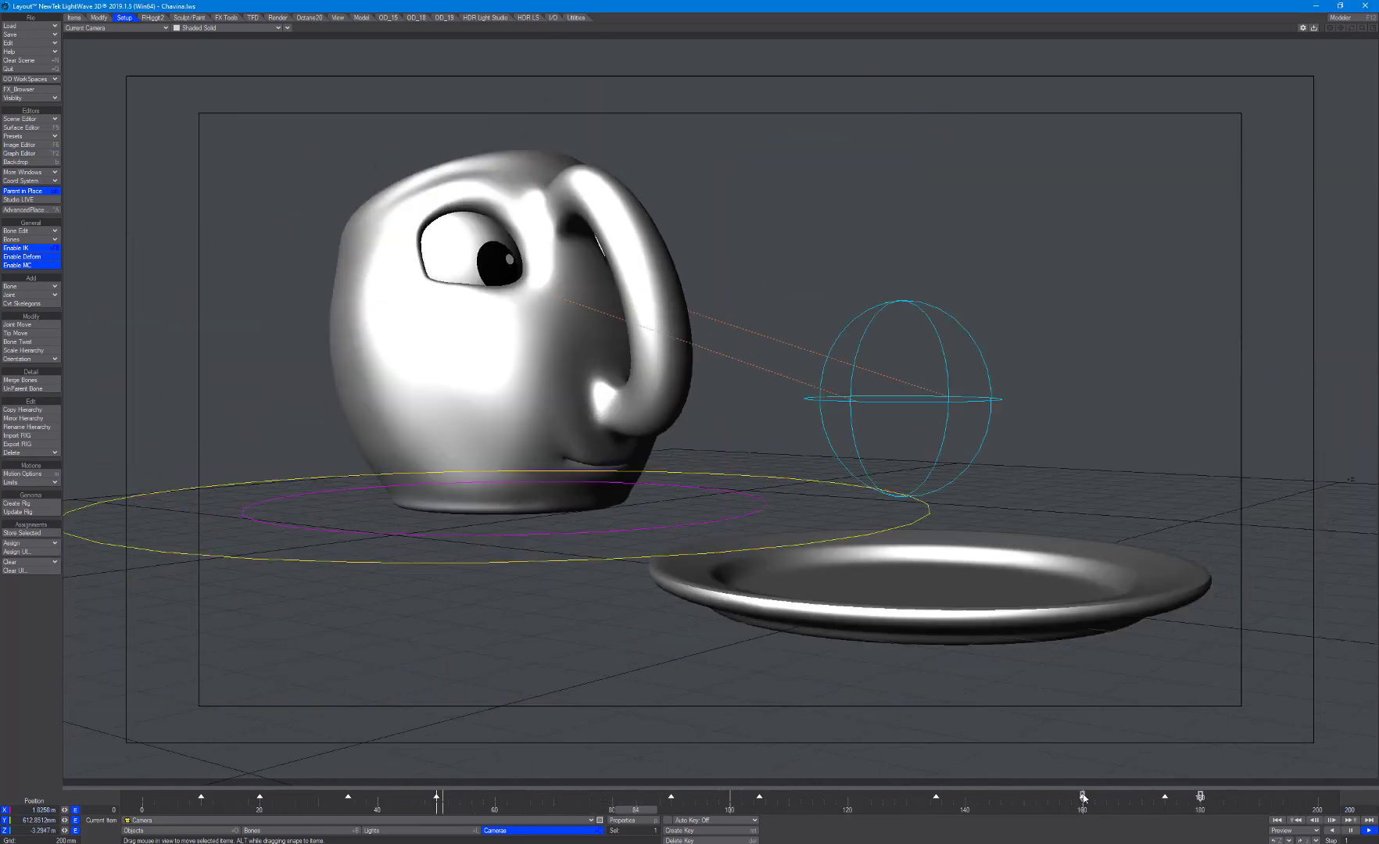
- Select the cup's controller, tilt it backward to a pitch of -26.9° and keyframe its rotation at frame 110
{"action": "left_click", "coordinate": [633, 575]}
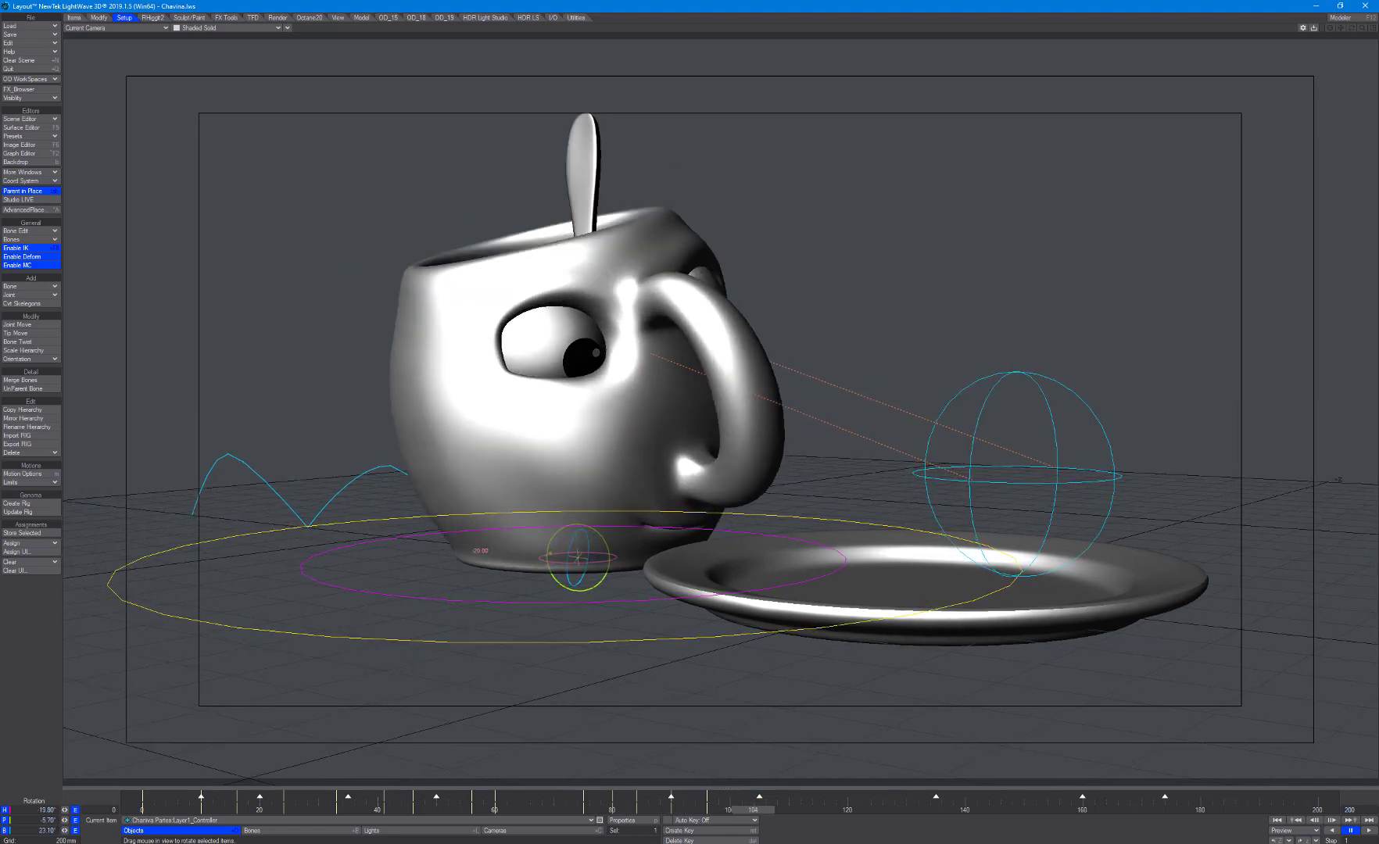
{"action": "left_click", "coordinate": [759, 814]}
{"action": "left_click_drag", "start_coordinate": [766, 814], "coordinate": [795, 814]}
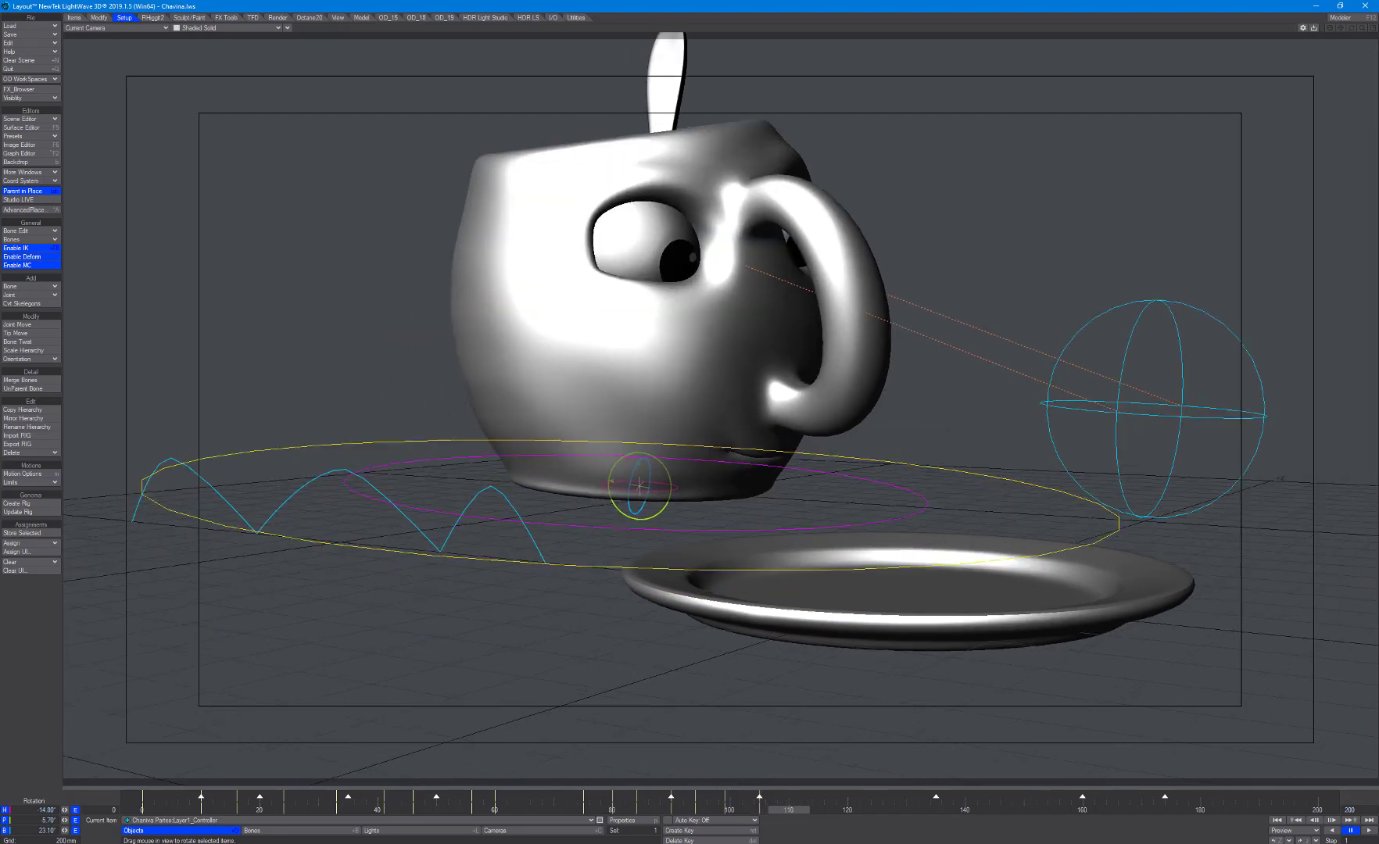
{"action": "left_click_drag", "start_coordinate": [672, 472], "coordinate": [663, 453]}
{"action": "key", "text": "Return"}
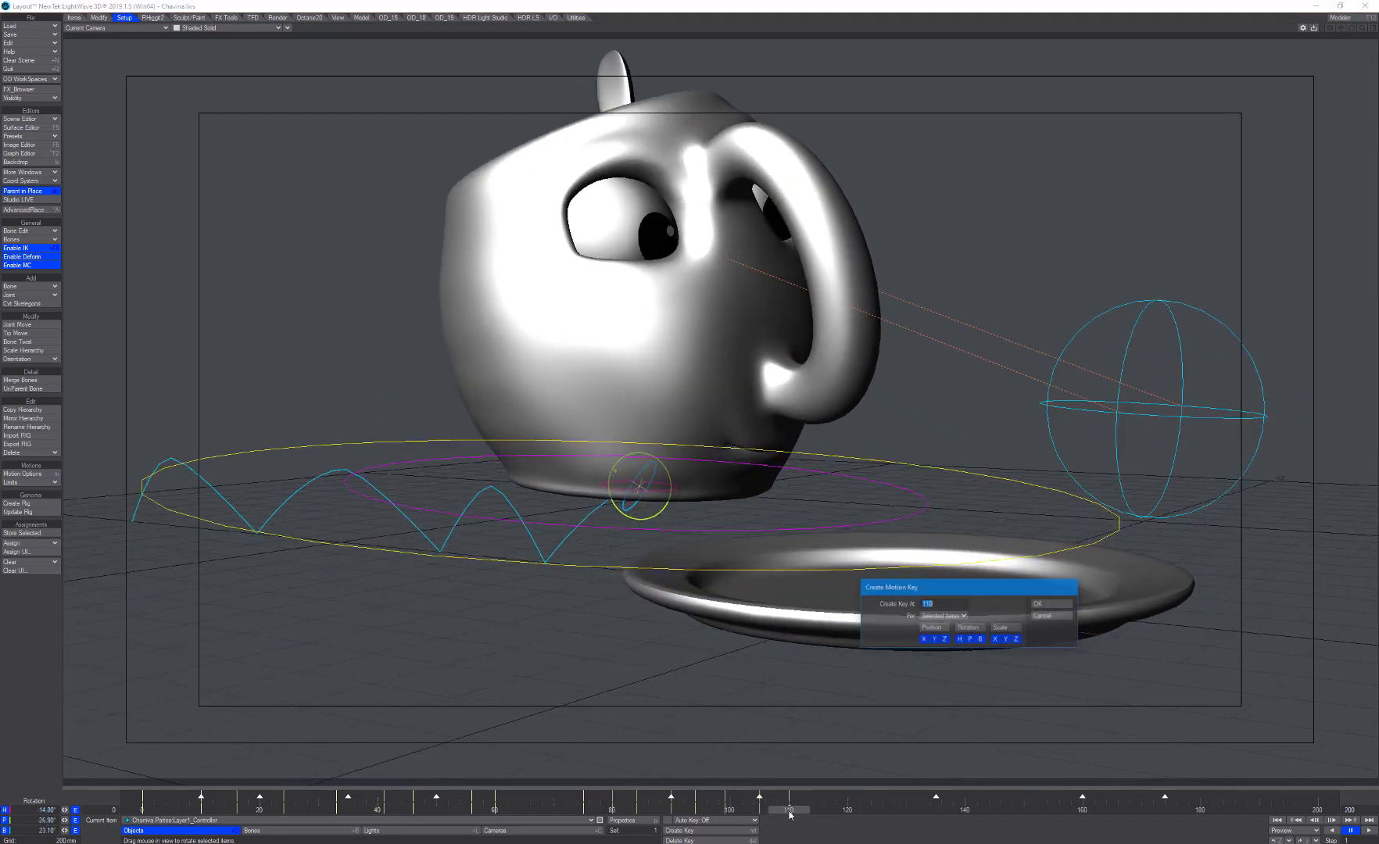
{"action": "key", "text": "Return"}
- Tilt the cup forward to a pitch of 28.6° and keyframe its rotation at frame 107
{"action": "left_click_drag", "start_coordinate": [787, 810], "coordinate": [771, 810]}
{"action": "left_click_drag", "start_coordinate": [558, 525], "coordinate": [568, 497]}
{"action": "key", "text": "Return"}
{"action": "key", "text": "Return"}
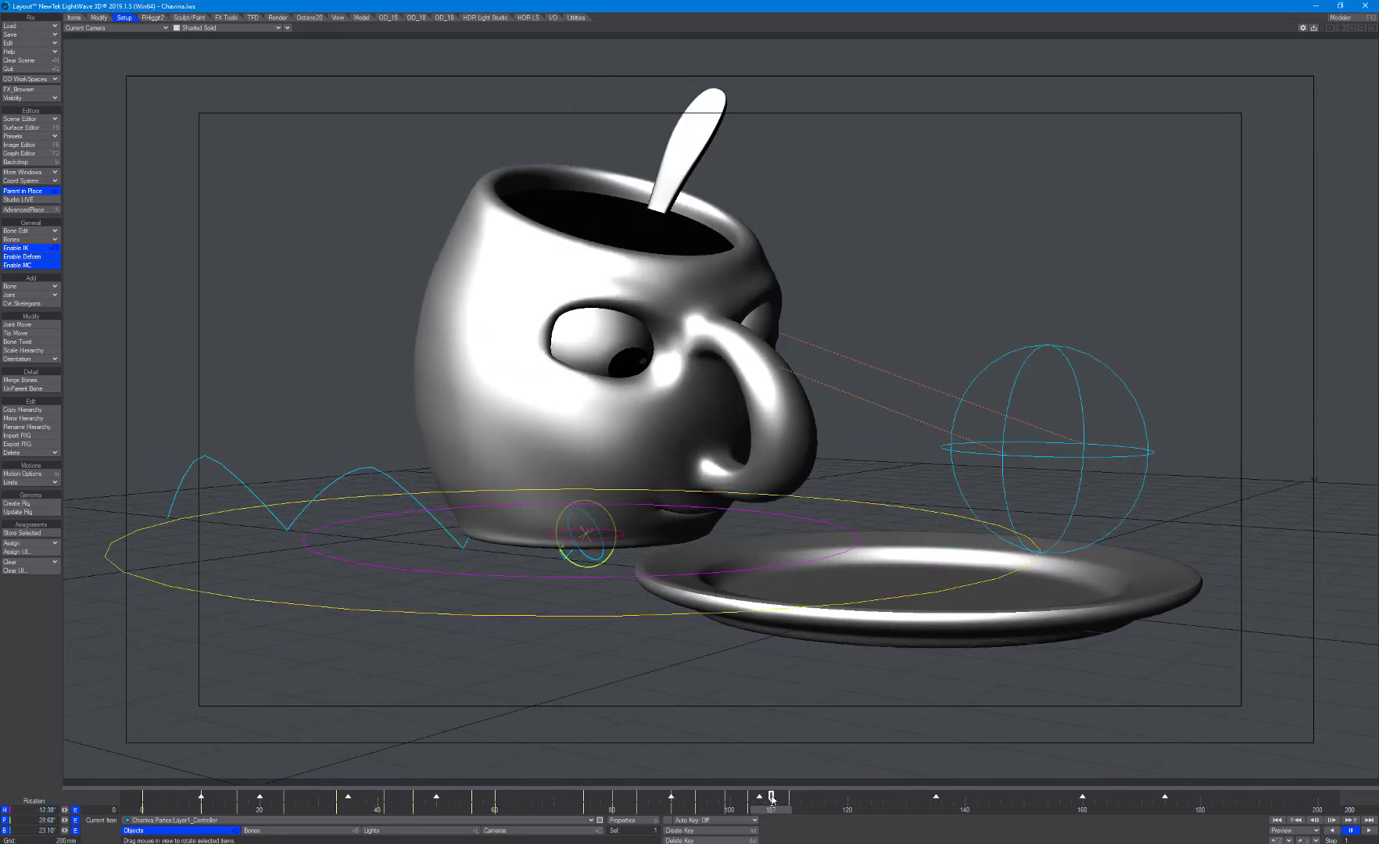
- Continue posing the cup's rotation from frame 116 through its bounces on the plate, and swing its heading at frame 99
{"action": "left_click_drag", "start_coordinate": [771, 810], "coordinate": [824, 810]}
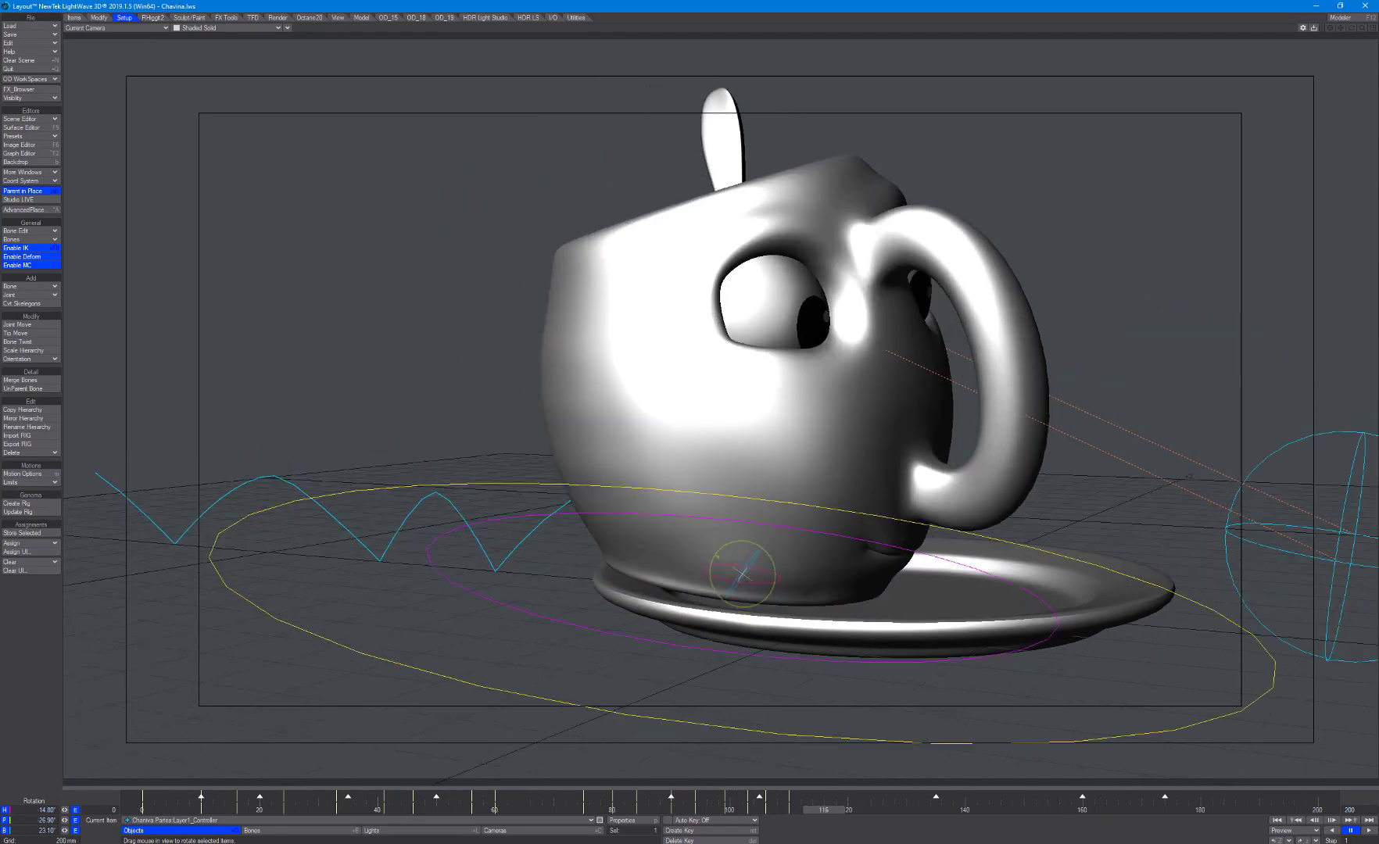
{"action": "left_click_drag", "start_coordinate": [712, 564], "coordinate": [718, 541]}
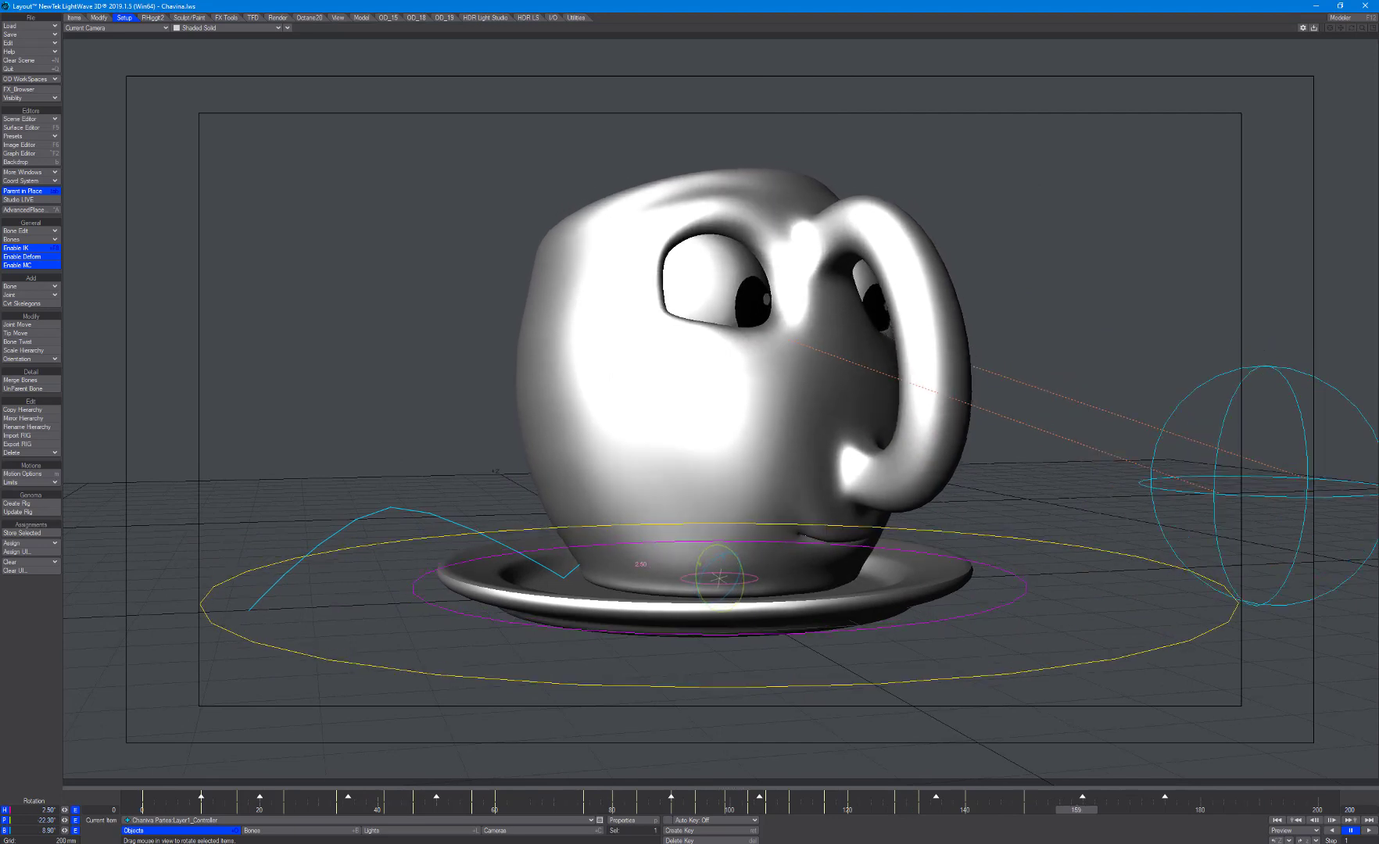
{"action": "left_click", "coordinate": [1077, 809]}
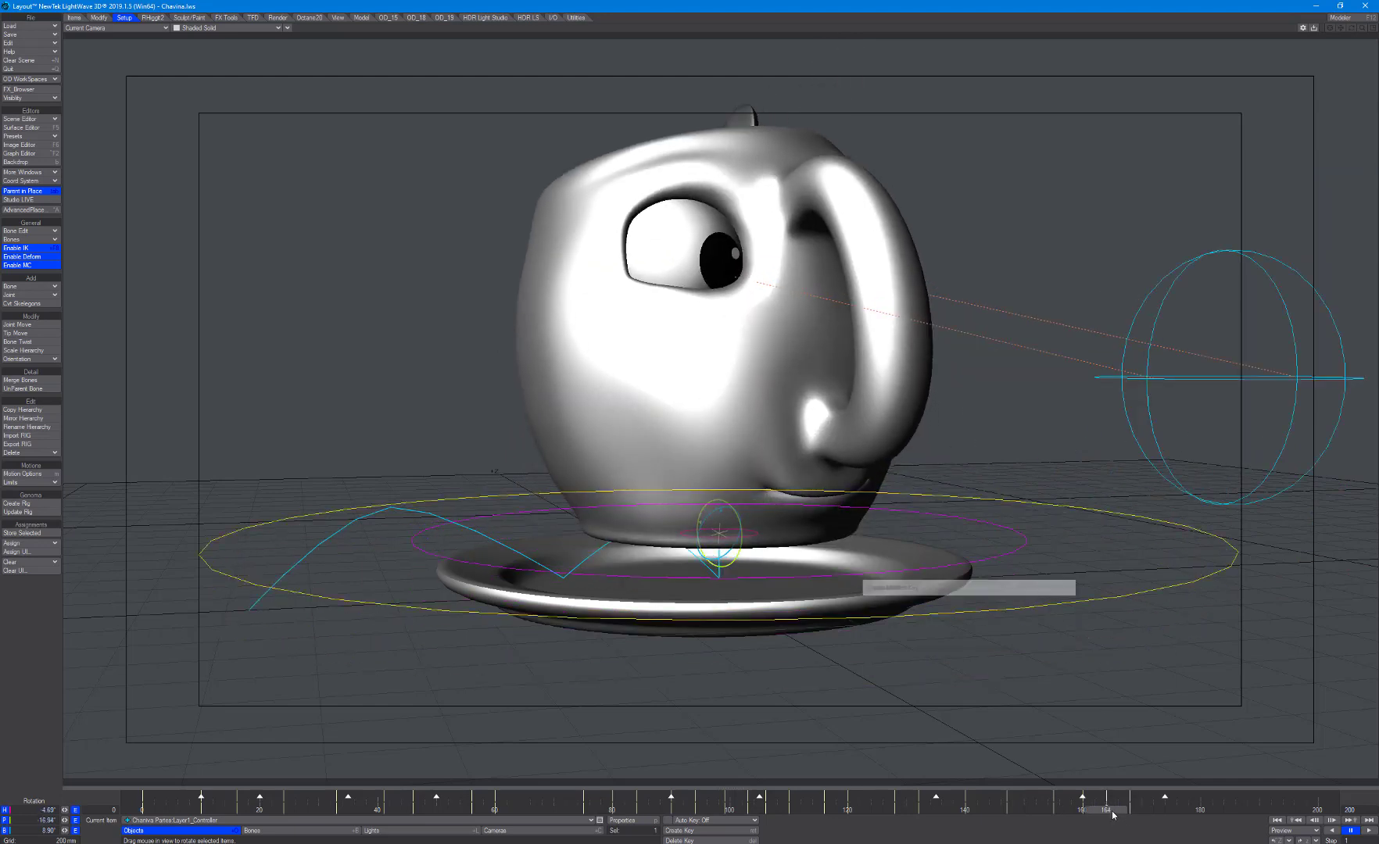
{"action": "left_click_drag", "start_coordinate": [1112, 815], "coordinate": [1162, 810]}
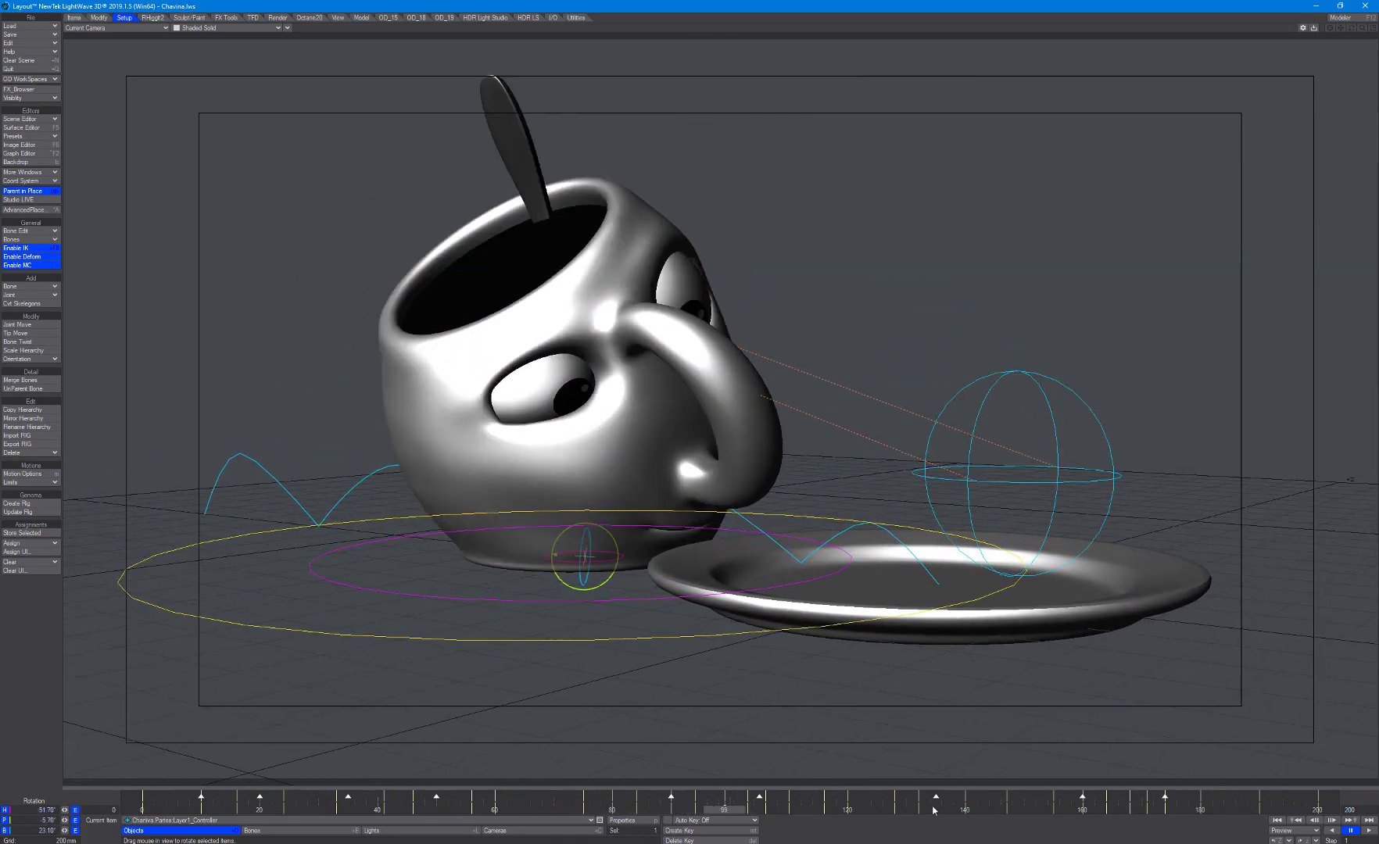
{"action": "left_click_drag", "start_coordinate": [611, 543], "coordinate": [480, 550]}
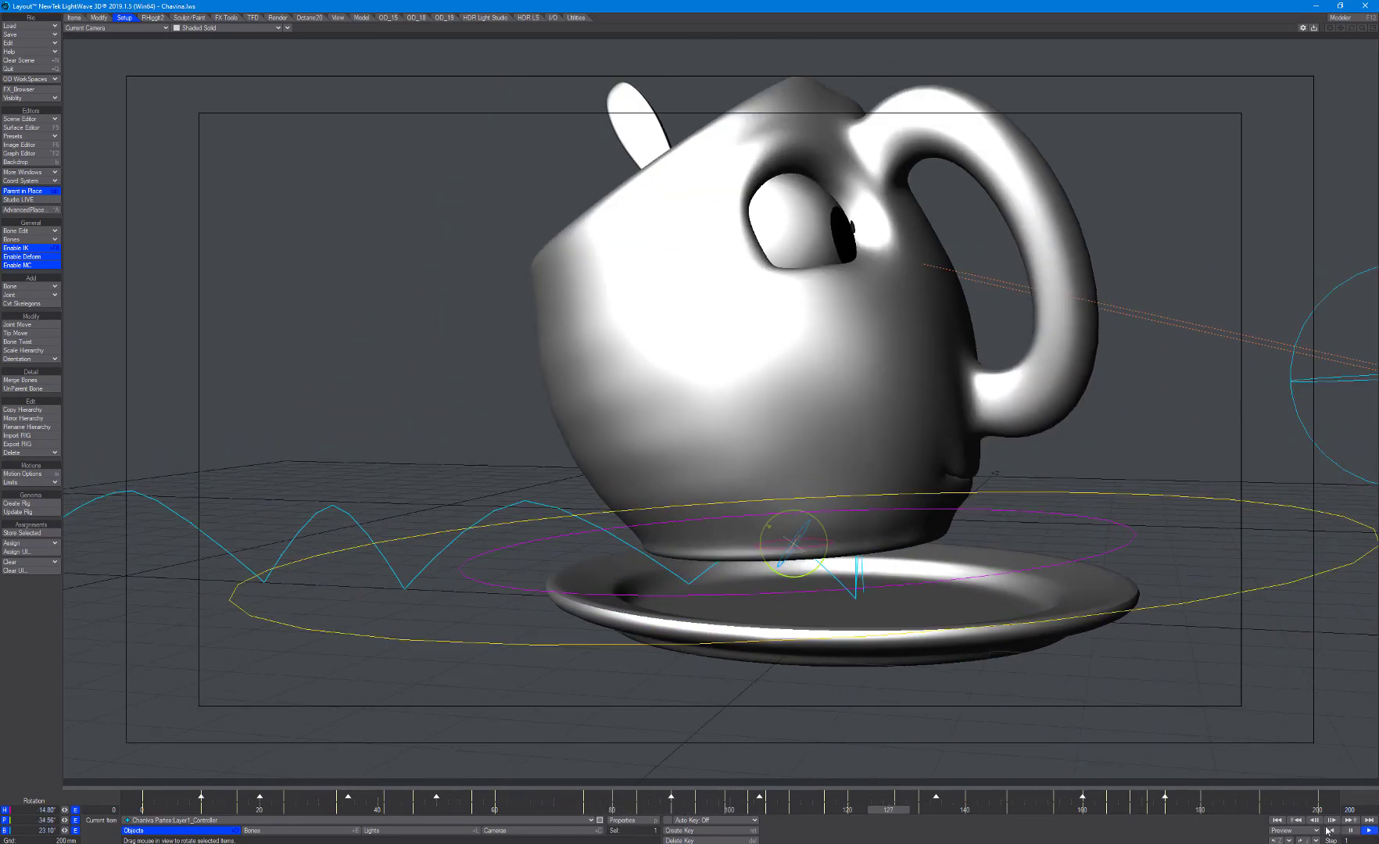